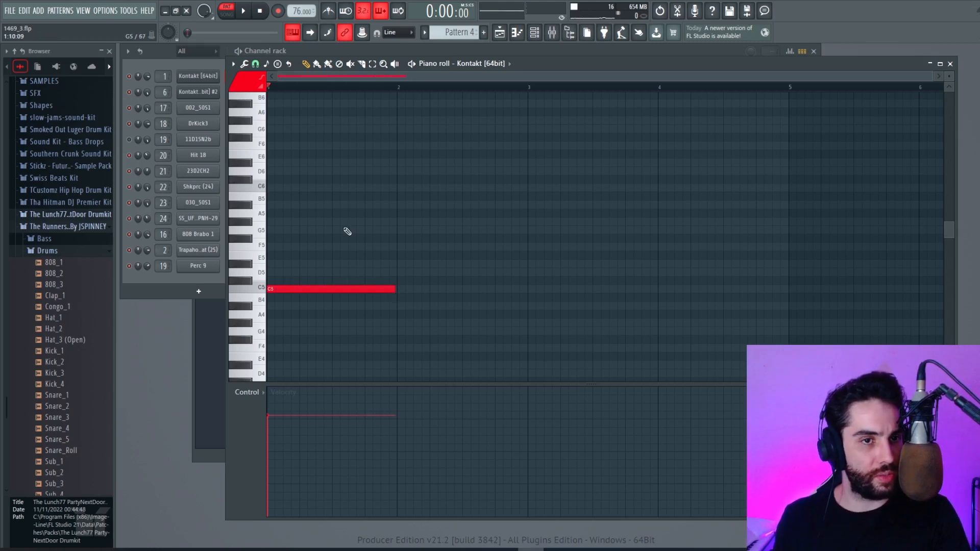
Add one-bar notes A#4 in bar 2, G4 in bar 3 and G#4 in bar 4 while the pattern plays.
{"action": "key", "text": "space"}
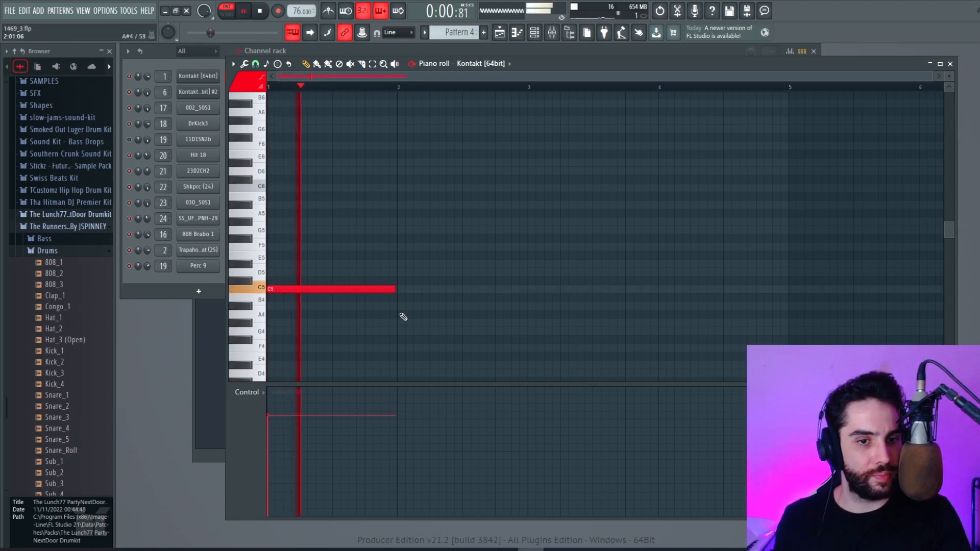
{"action": "left_click", "coordinate": [415, 307]}
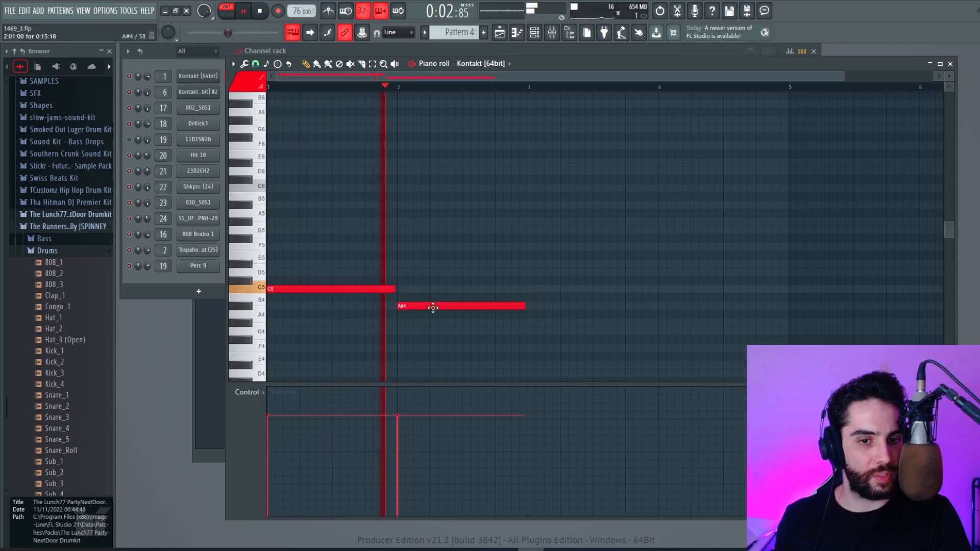
{"action": "left_click", "coordinate": [530, 331]}
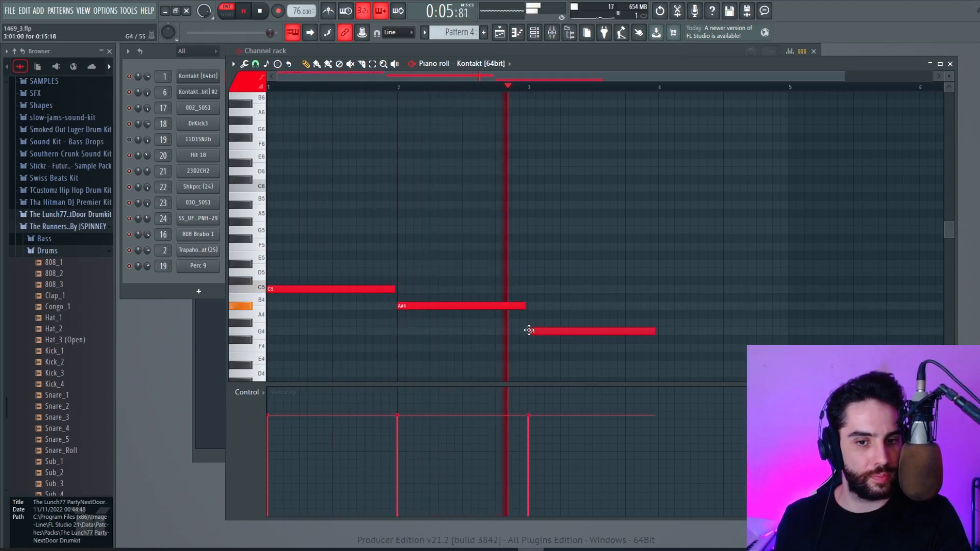
{"action": "left_click", "coordinate": [661, 323]}
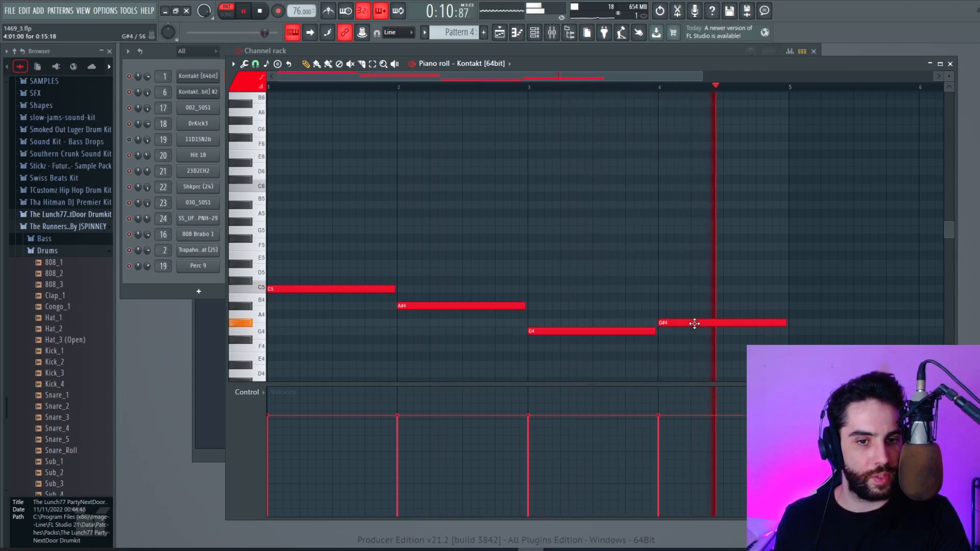
{"action": "key", "text": "space"}
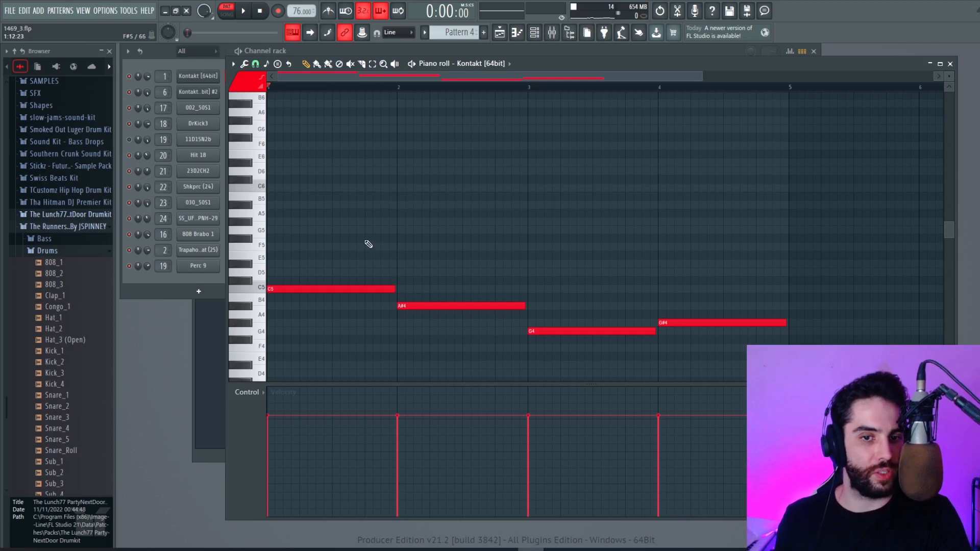
Complete the first two chords by adding D#5 and G5 in bar 1, and D5 and F5 in bar 2.
{"action": "left_click", "coordinate": [286, 264]}
{"action": "left_click", "coordinate": [295, 231]}
{"action": "left_click", "coordinate": [399, 272]}
{"action": "left_click", "coordinate": [398, 247]}
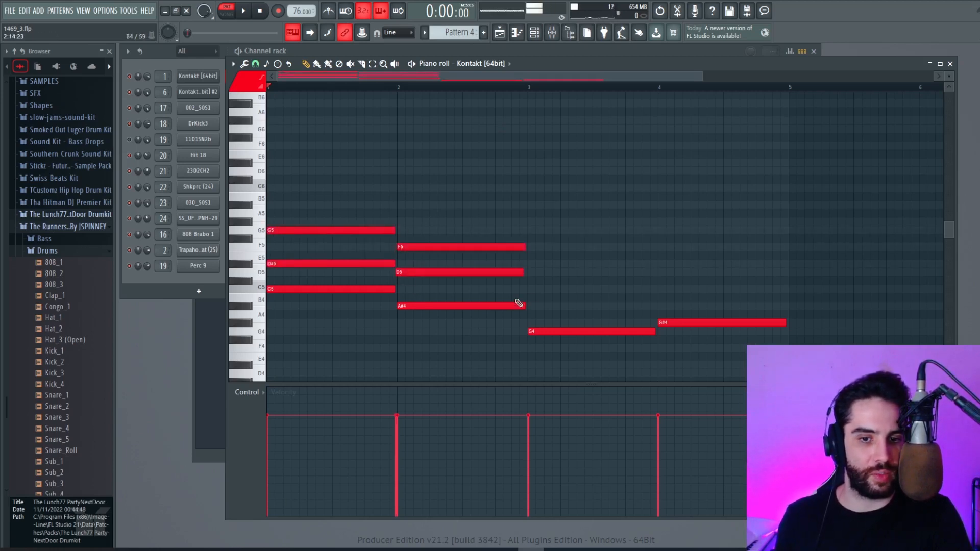
Complete the last two chords by adding A#4 and D5 in bar 3, and C5 and D#5 in bar 4.
{"action": "left_click", "coordinate": [533, 307]}
{"action": "left_click", "coordinate": [533, 273]}
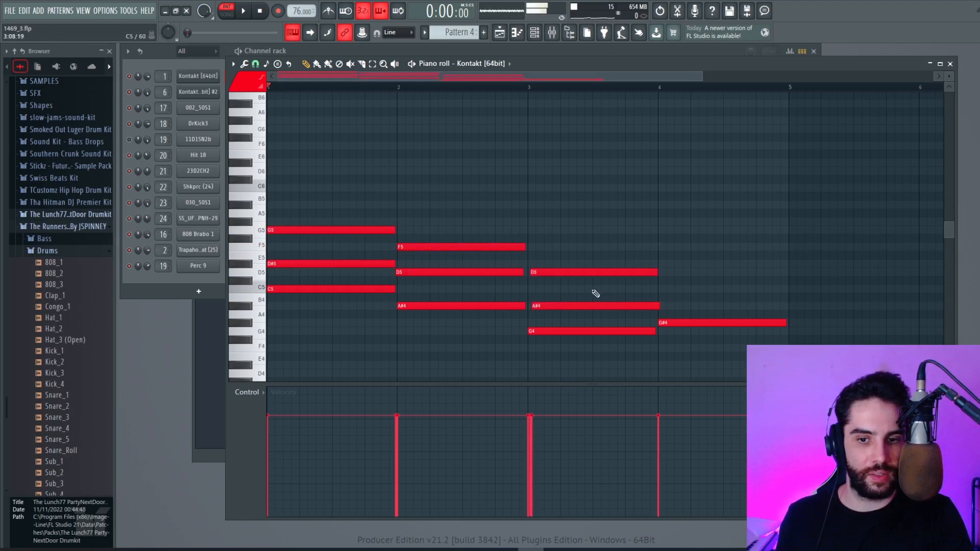
{"action": "left_click", "coordinate": [663, 289]}
{"action": "left_click", "coordinate": [662, 264]}
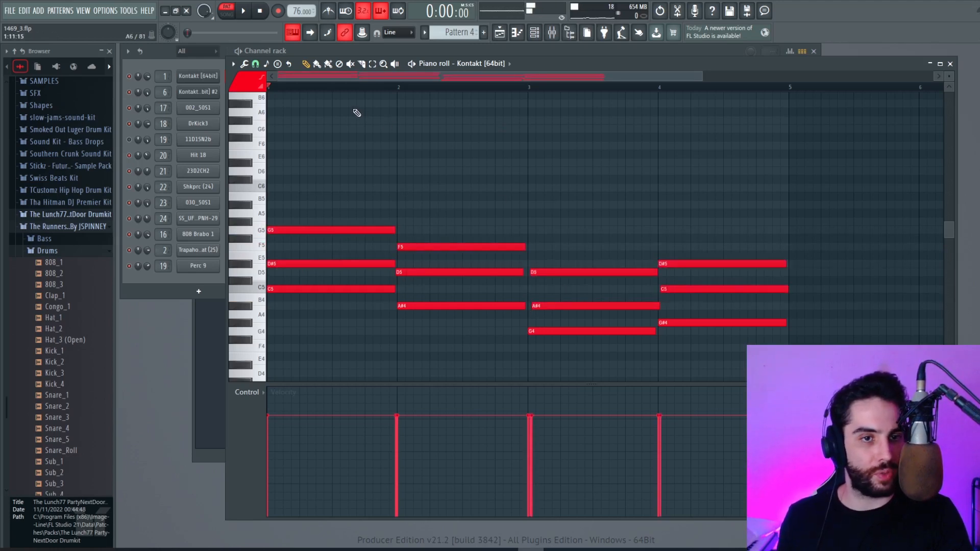
Play back the chord progression and quantize its notes.
{"action": "key", "text": "space"}
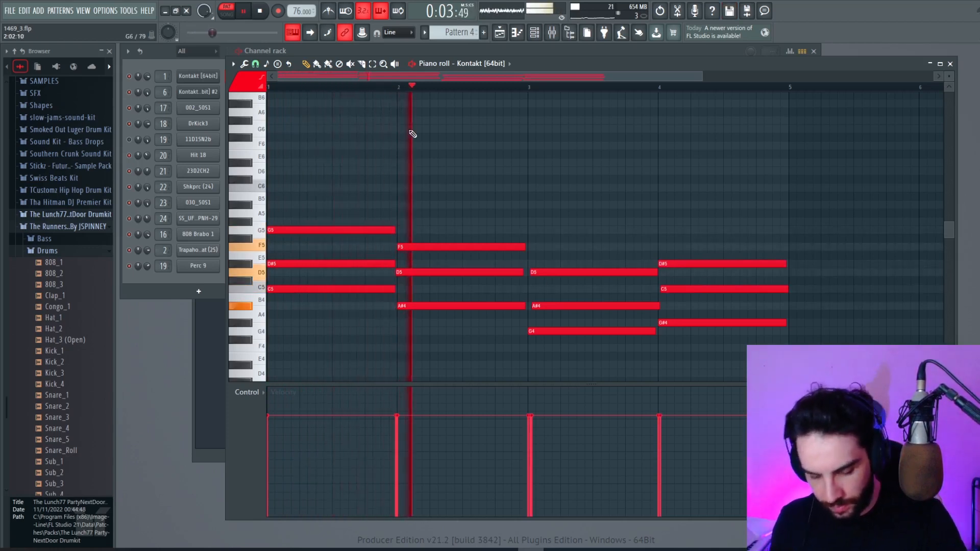
{"action": "left_click", "coordinate": [244, 63]}
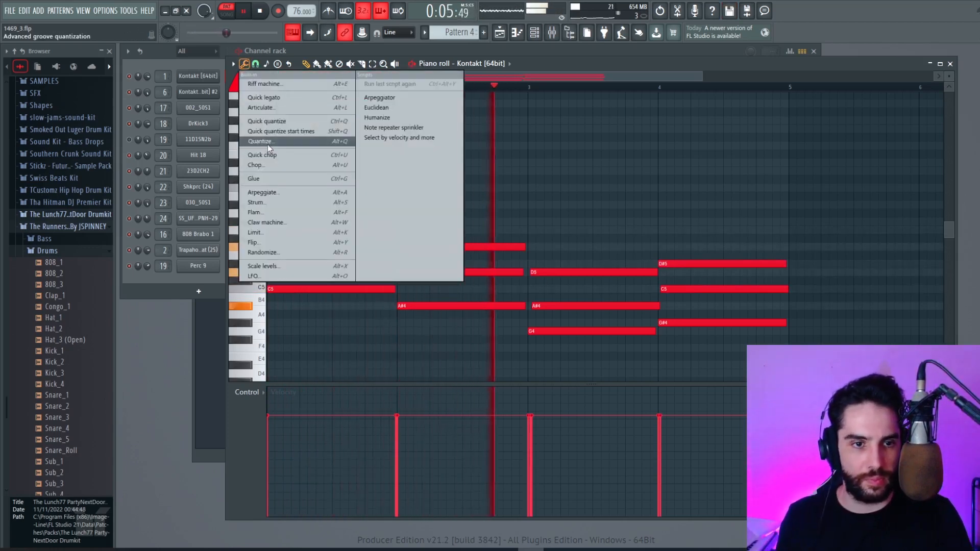
{"action": "left_click", "coordinate": [267, 145]}
{"action": "key", "text": "Return"}
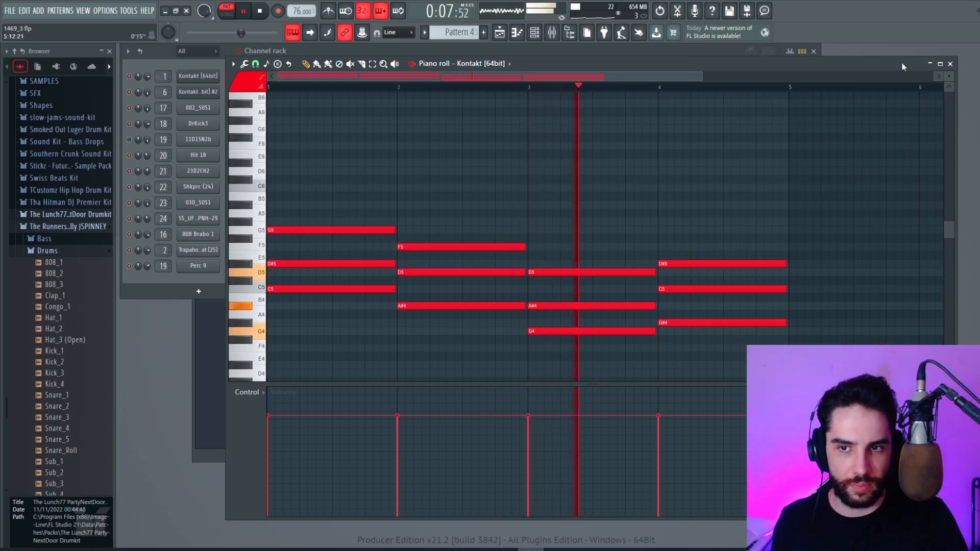
Stop playback, paste the chord notes into the second Kontakt channel, and show them in its piano roll.
{"action": "key", "text": "F6"}
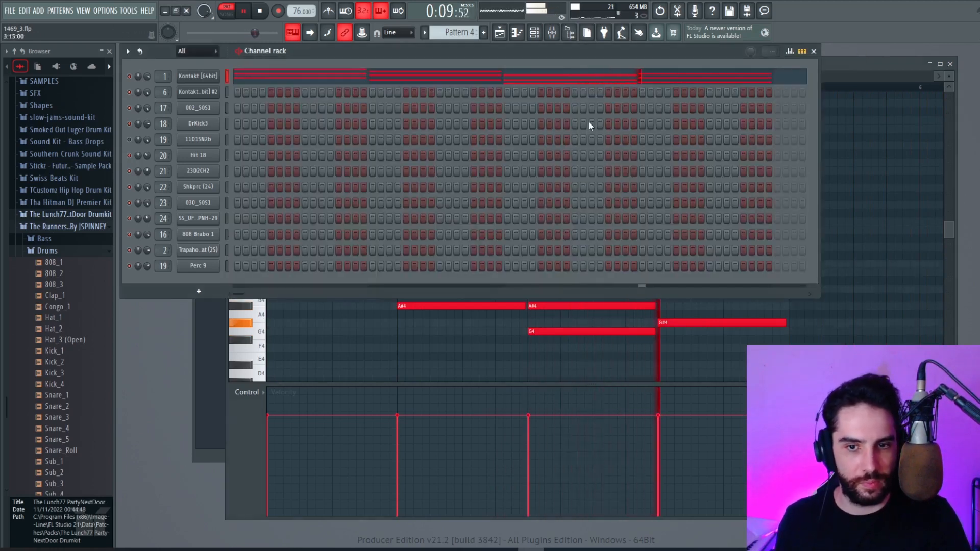
{"action": "key", "text": "space"}
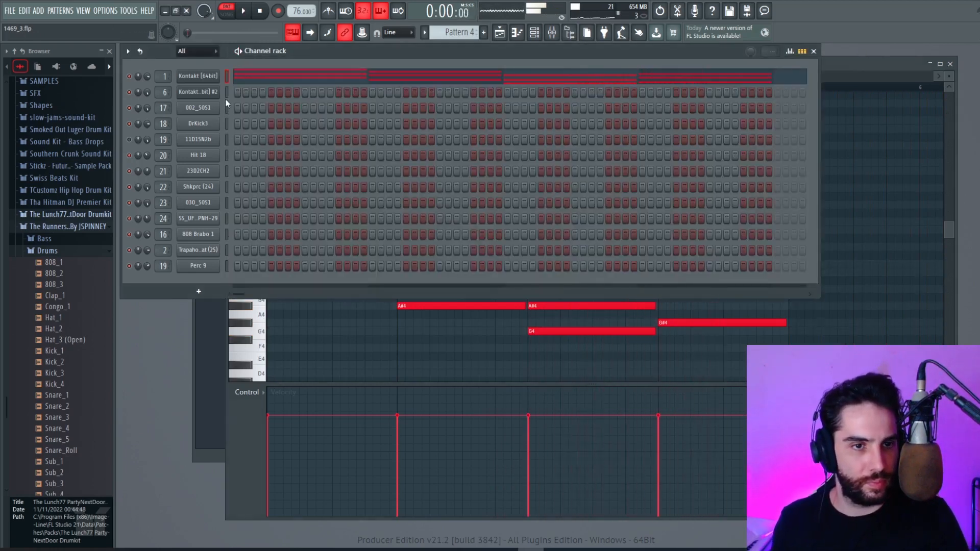
{"action": "left_click", "coordinate": [227, 93]}
{"action": "key", "text": "ctrl+v"}
{"action": "key", "text": "F7"}
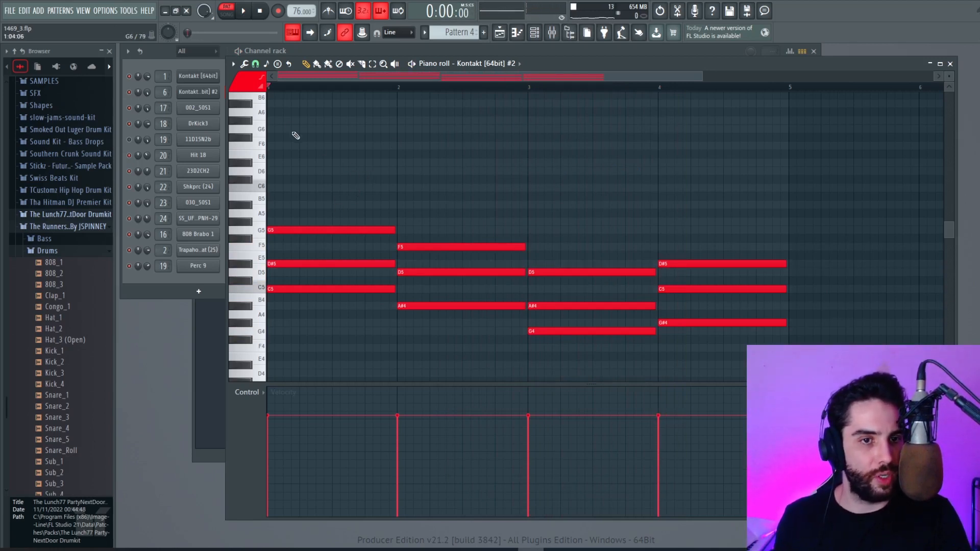
Check which root note and scale are set for the piano roll's scale highlighting.
{"action": "left_click", "coordinate": [266, 64]}
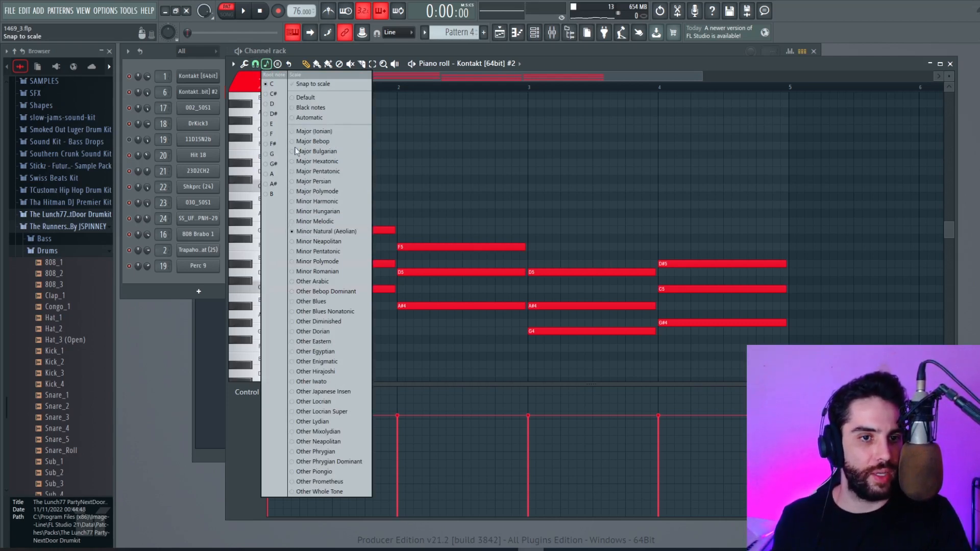
{"action": "left_click", "coordinate": [503, 86]}
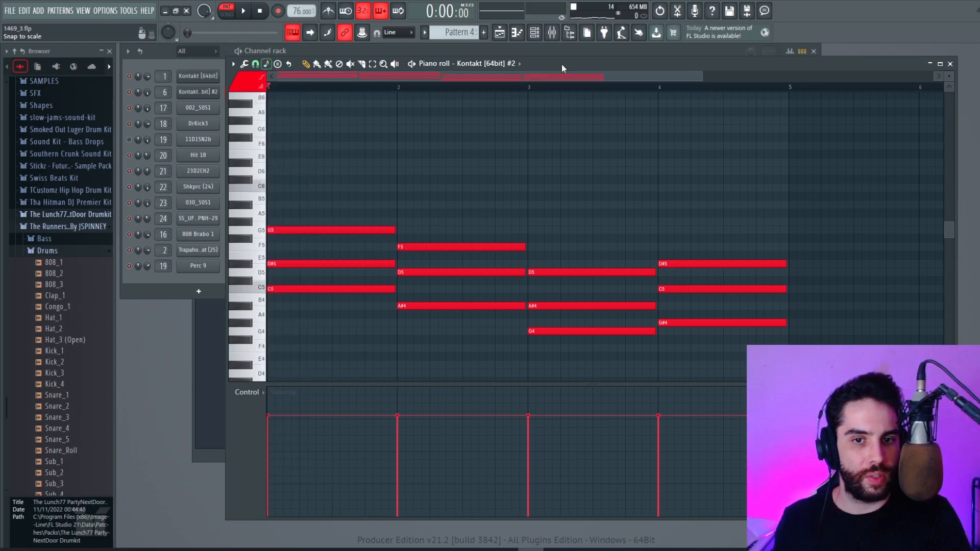
Draw an ascending run of G6, G#6, A#6, C7, D7 and D#7 above the chords, and delete it again.
{"action": "scroll", "coordinate": [470, 185], "scroll_direction": "up", "scroll_amount": 5}
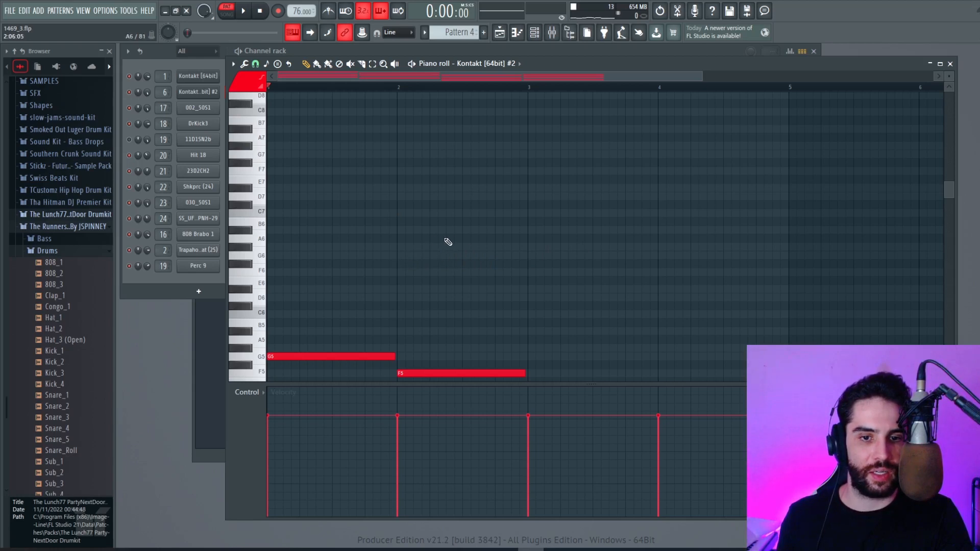
{"action": "left_click", "coordinate": [399, 255]}
{"action": "left_click", "coordinate": [458, 247]}
{"action": "left_click", "coordinate": [478, 229]}
{"action": "left_click", "coordinate": [519, 213]}
{"action": "left_click", "coordinate": [536, 196]}
{"action": "left_click", "coordinate": [567, 187]}
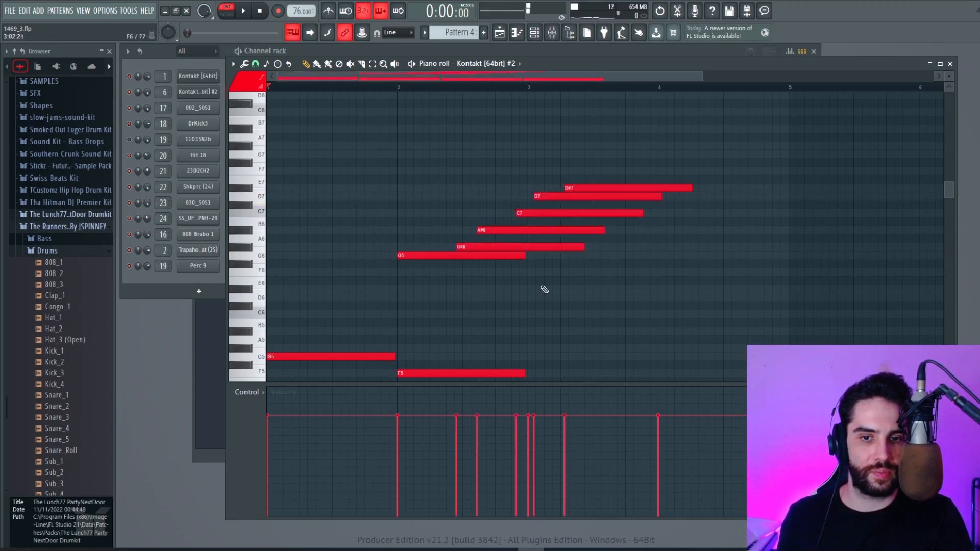
{"action": "right_click", "coordinate": [582, 188]}
{"action": "right_click", "coordinate": [576, 196]}
{"action": "right_click", "coordinate": [571, 213]}
{"action": "right_click", "coordinate": [556, 230]}
{"action": "right_click", "coordinate": [536, 247]}
{"action": "right_click", "coordinate": [503, 255]}
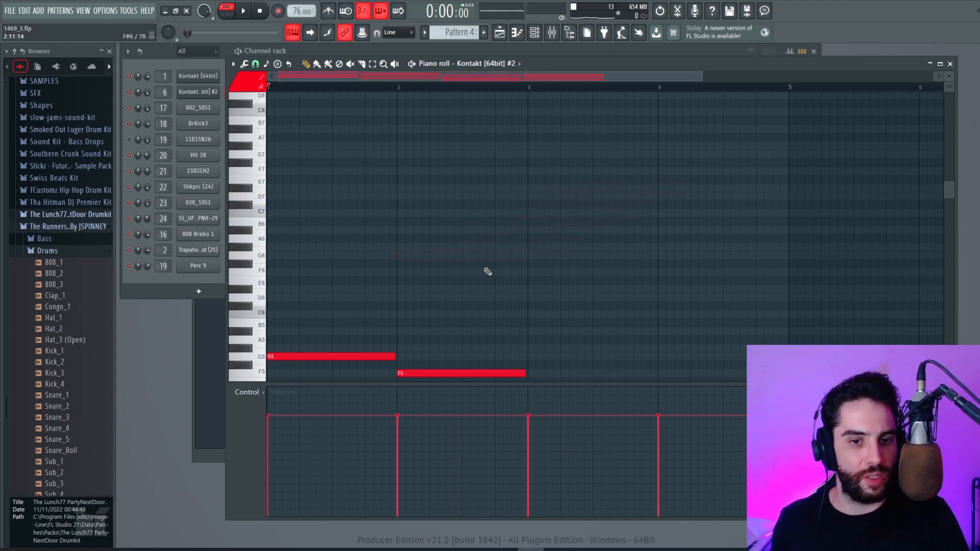
Try a G6, A#6 and D7 triad in bar 2, and delete its three notes again.
{"action": "scroll", "coordinate": [459, 265], "scroll_direction": "down", "scroll_amount": 2}
{"action": "scroll", "coordinate": [460, 271], "scroll_direction": "up", "scroll_amount": 2}
{"action": "left_click", "coordinate": [415, 255]}
{"action": "left_click", "coordinate": [404, 229]}
{"action": "left_click", "coordinate": [402, 196]}
{"action": "right_click", "coordinate": [455, 196]}
{"action": "right_click", "coordinate": [453, 231]}
{"action": "right_click", "coordinate": [451, 255]}
{"action": "scroll", "coordinate": [439, 271], "scroll_direction": "down", "scroll_amount": 5}
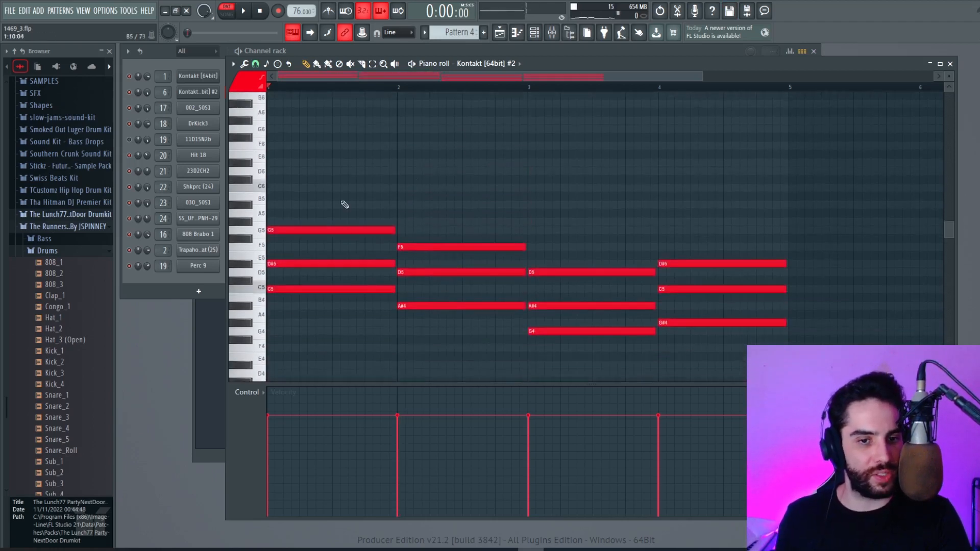
{"action": "scroll", "coordinate": [563, 298], "scroll_direction": "down", "scroll_amount": 3}
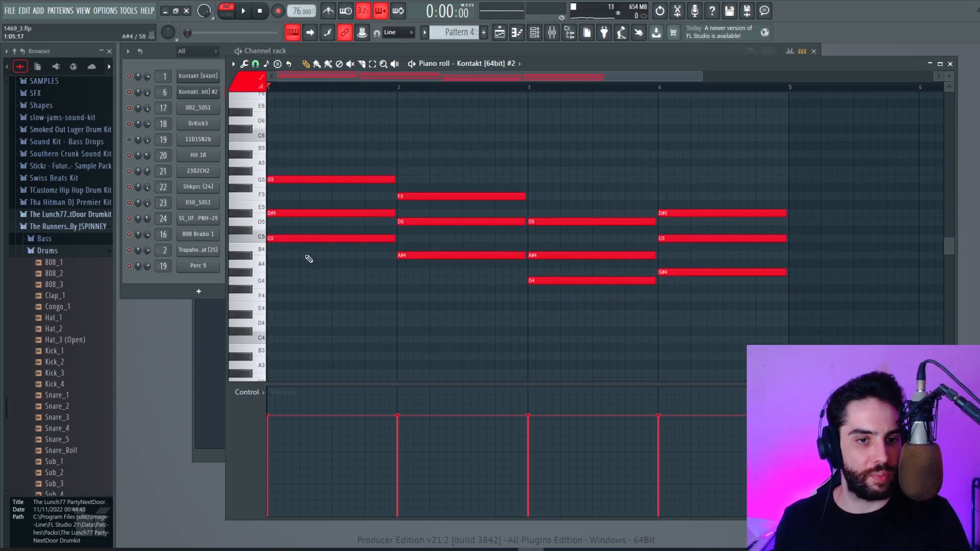
Audition individual notes of the chords in bars 1 and 2.
{"action": "left_click", "coordinate": [294, 215]}
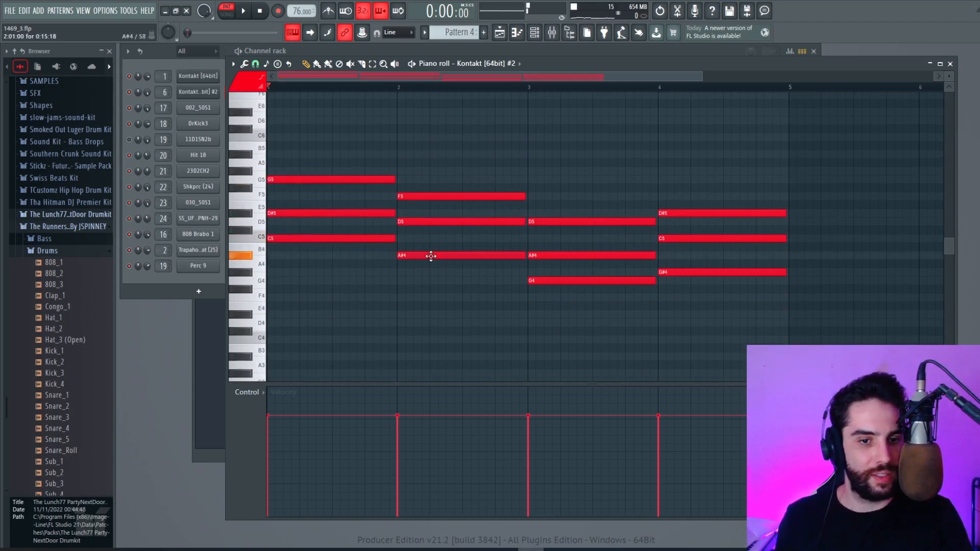
{"action": "left_click", "coordinate": [418, 223]}
{"action": "left_click", "coordinate": [424, 197]}
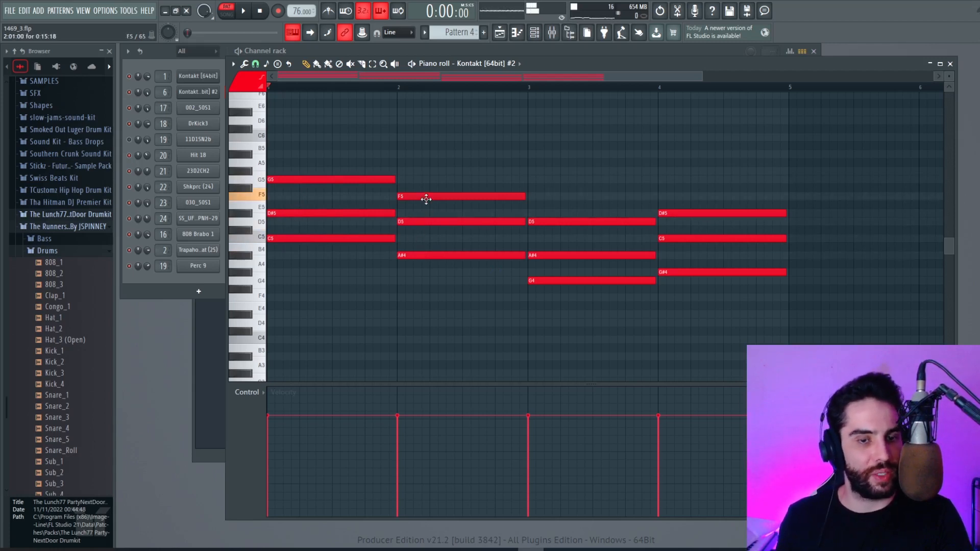
Transpose all chord notes down three semitones so the first chord starts on A4, auditioning piano keys from A4 to E5.
{"action": "left_click", "coordinate": [373, 63]}
{"action": "left_click_drag", "start_coordinate": [765, 333], "coordinate": [330, 138]}
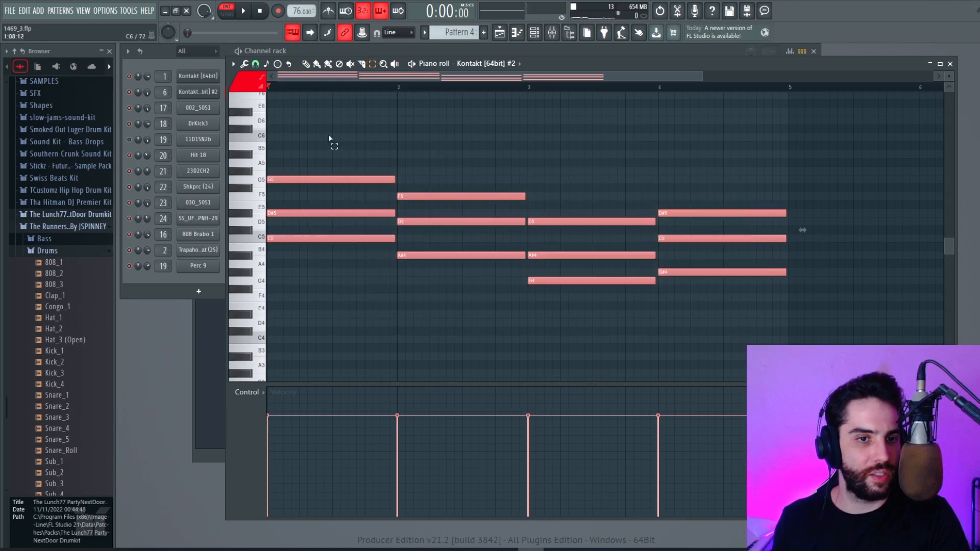
{"action": "mouse_move", "coordinate": [337, 239]}
{"action": "left_mouse_down"}
{"action": "mouse_move", "coordinate": [337, 285]}
{"action": "mouse_move", "coordinate": [337, 241]}
{"action": "left_mouse_up"}
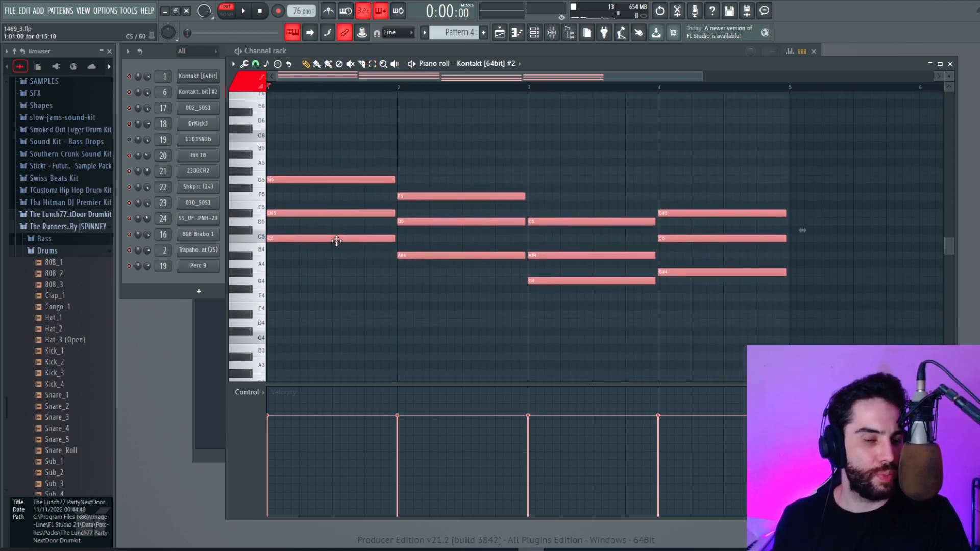
{"action": "left_click", "coordinate": [267, 266]}
{"action": "left_click", "coordinate": [265, 250]}
{"action": "left_click", "coordinate": [264, 239]}
{"action": "left_click", "coordinate": [266, 227]}
{"action": "left_click", "coordinate": [264, 209]}
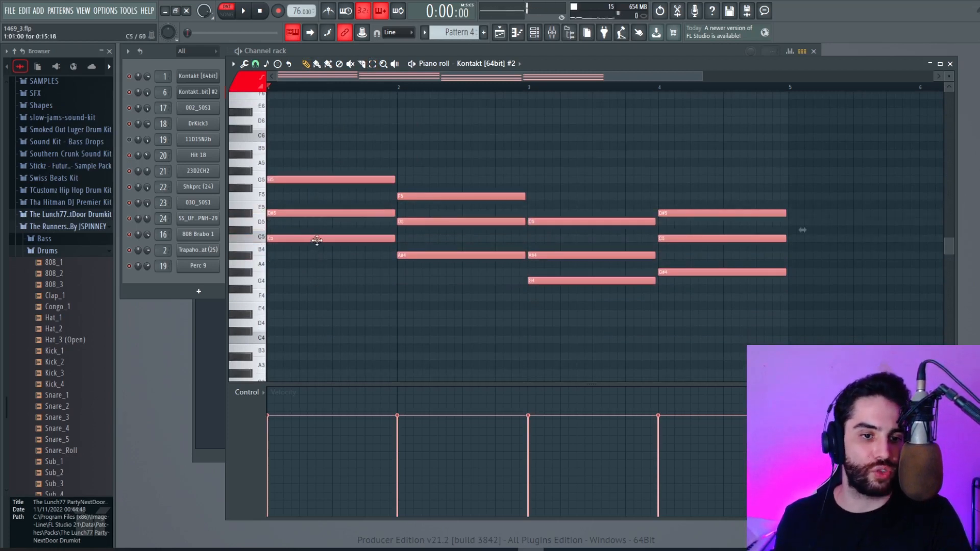
{"action": "left_click_drag", "start_coordinate": [315, 240], "coordinate": [305, 270]}
{"action": "left_click", "coordinate": [265, 271]}
{"action": "left_click", "coordinate": [264, 270]}
Deselect the notes and play back the transposed chord progression.
{"action": "left_click", "coordinate": [469, 171]}
{"action": "right_click", "coordinate": [471, 172]}
{"action": "key", "text": "space"}
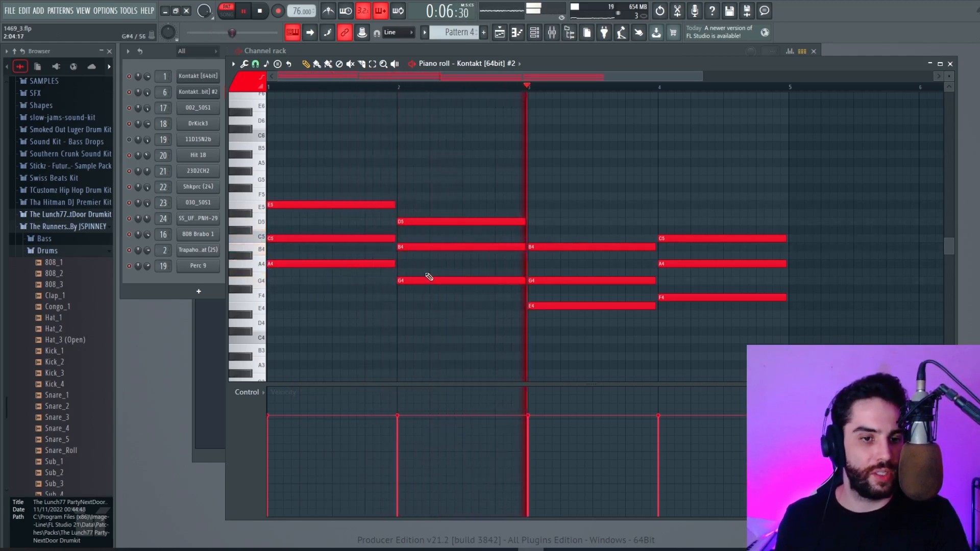
{"action": "key", "text": "space"}
Audition the white piano keys from E4 up to B4.
{"action": "left_click", "coordinate": [264, 309]}
{"action": "left_click", "coordinate": [264, 296]}
{"action": "left_click", "coordinate": [263, 281]}
{"action": "left_click", "coordinate": [262, 265]}
{"action": "left_click", "coordinate": [261, 249]}
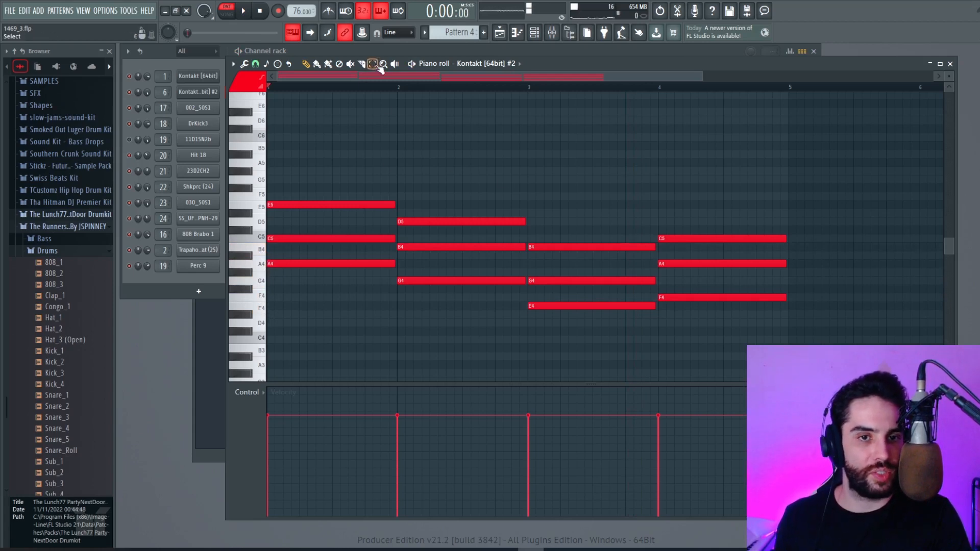
Transpose all chord notes up three semitones so the first chord starts on C5, and play the progression.
{"action": "left_click_drag", "start_coordinate": [779, 360], "coordinate": [301, 143]}
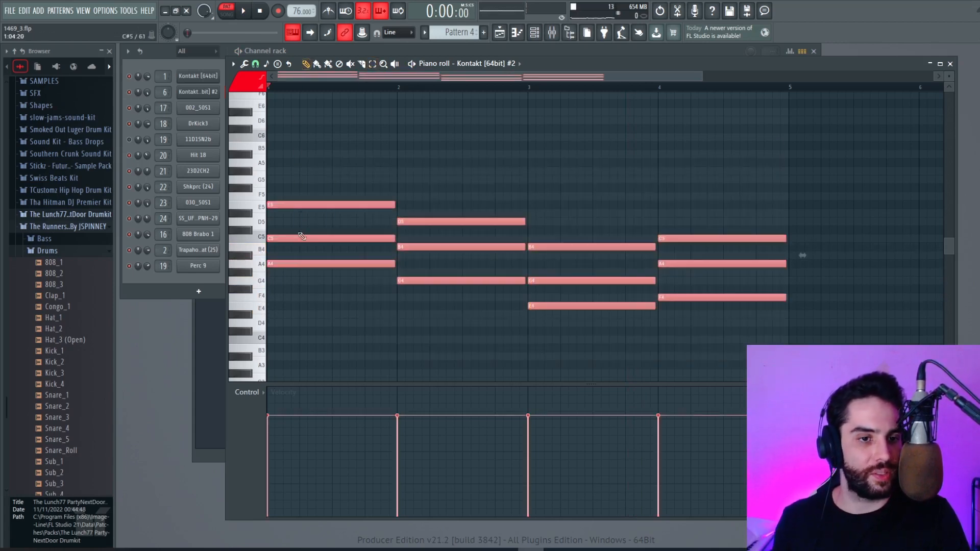
{"action": "left_click_drag", "start_coordinate": [298, 264], "coordinate": [285, 237]}
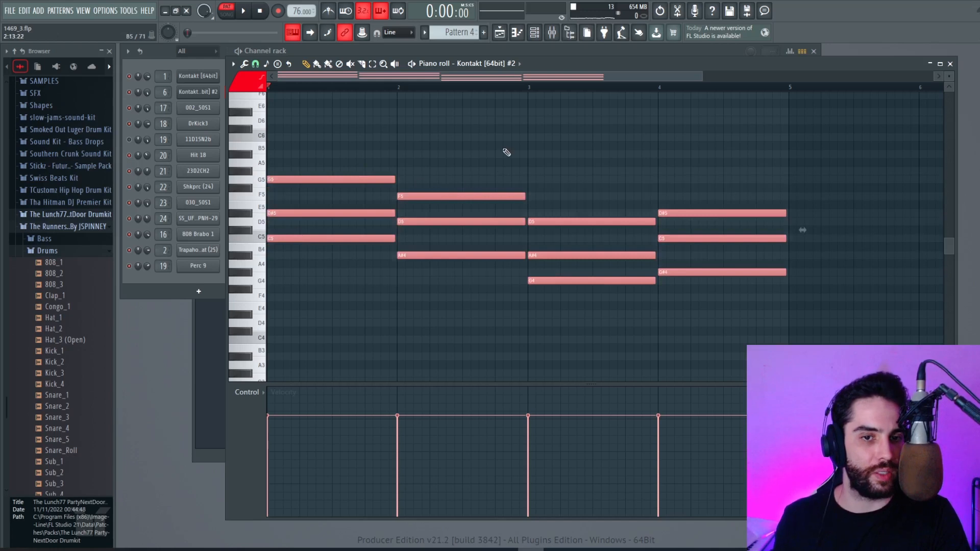
{"action": "key", "text": "space"}
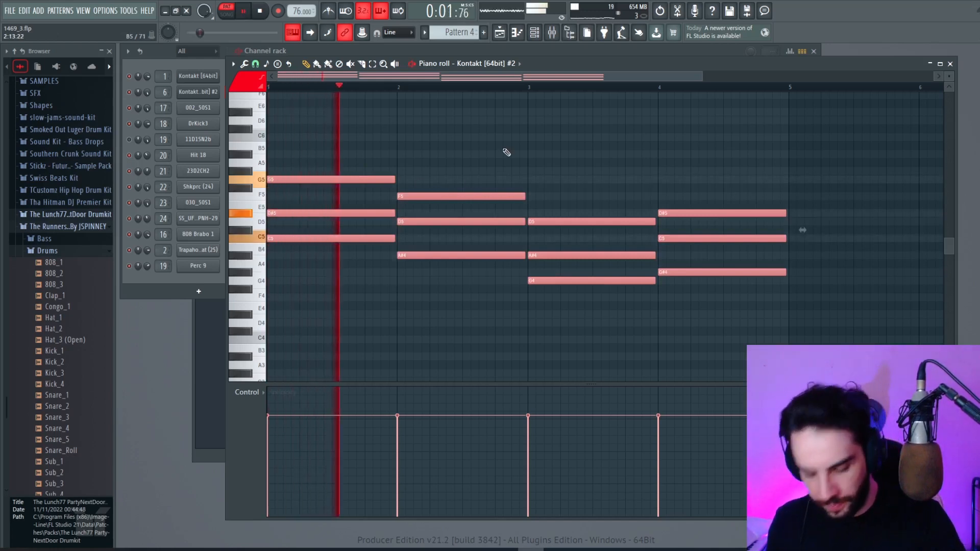
{"action": "left_click", "coordinate": [580, 153]}
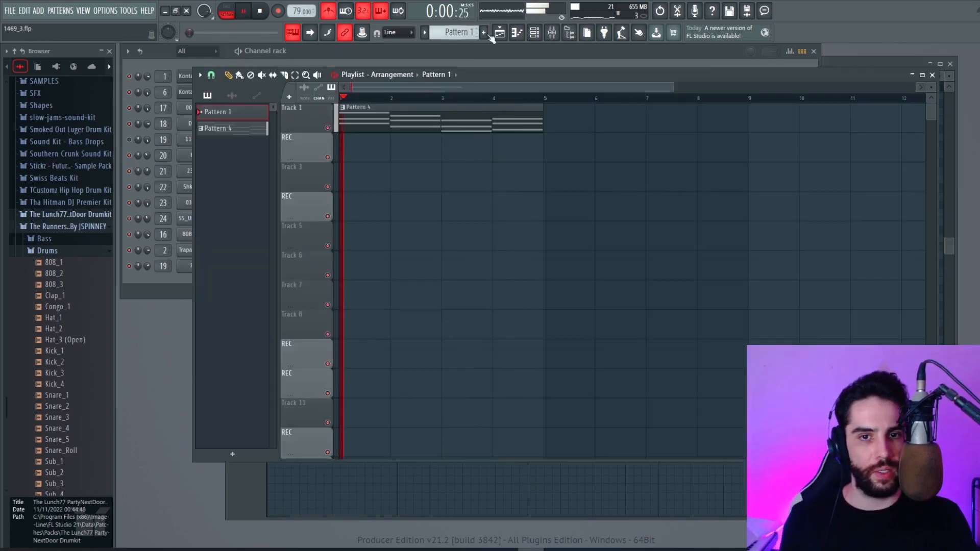
{"action": "key", "text": "space"}
Bring up the mixer and select the REC track.
{"action": "left_click", "coordinate": [552, 32]}
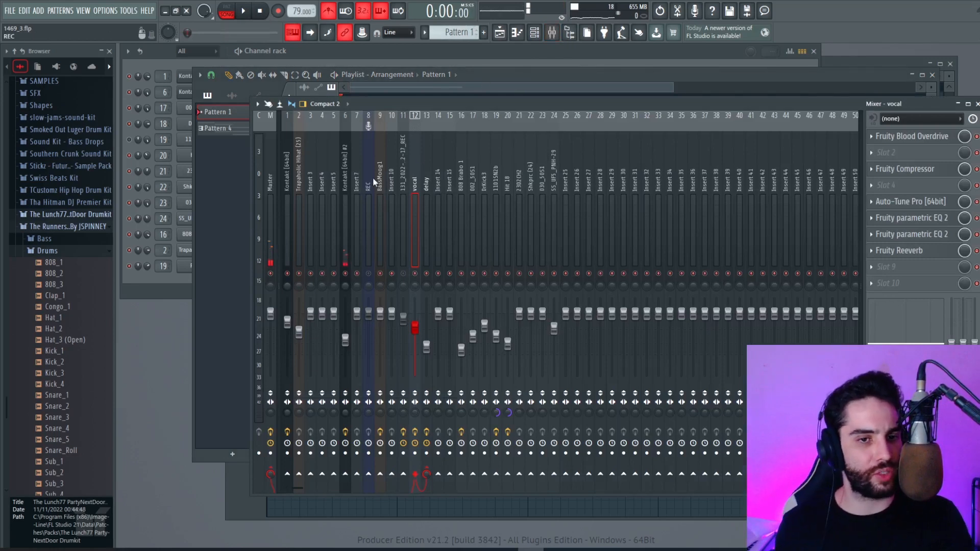
{"action": "left_click", "coordinate": [368, 220]}
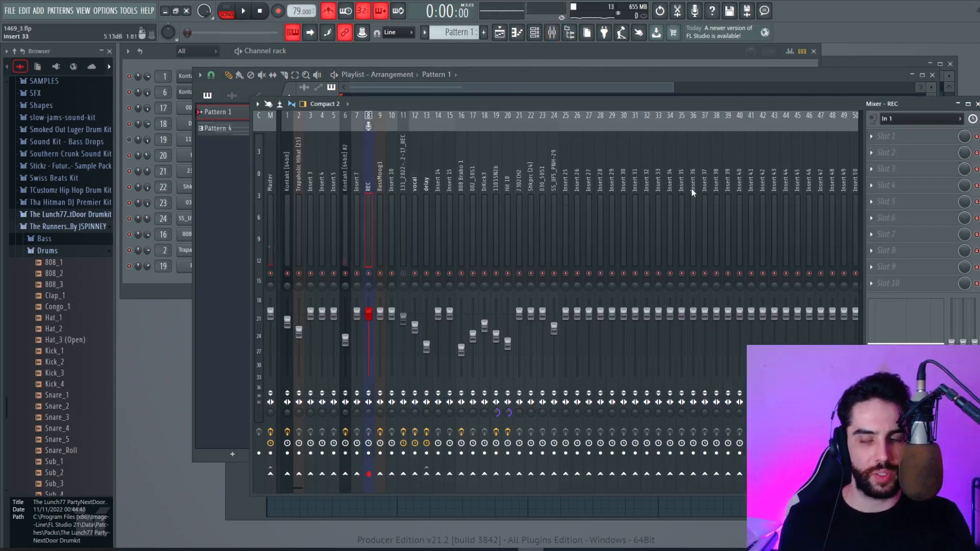
Save the project and reselect mono In 1 as the REC mixer track's audio input.
{"action": "left_click", "coordinate": [11, 11]}
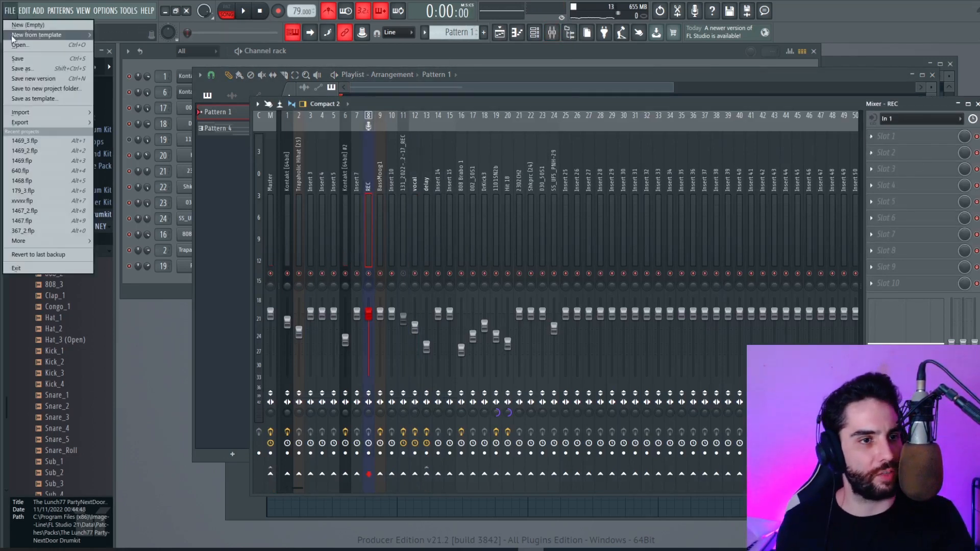
{"action": "left_click", "coordinate": [24, 60]}
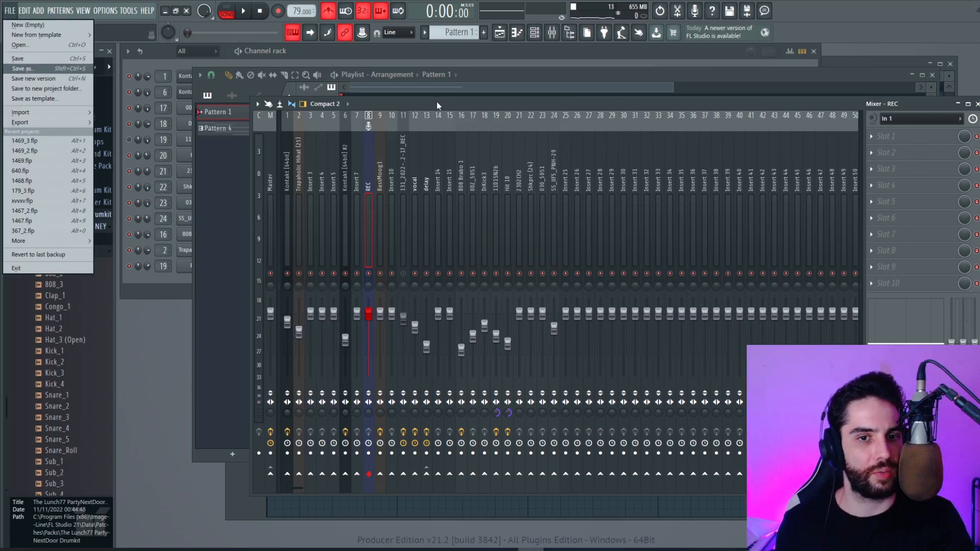
{"action": "left_click", "coordinate": [925, 119]}
{"action": "left_click", "coordinate": [905, 182]}
{"action": "left_click", "coordinate": [901, 120]}
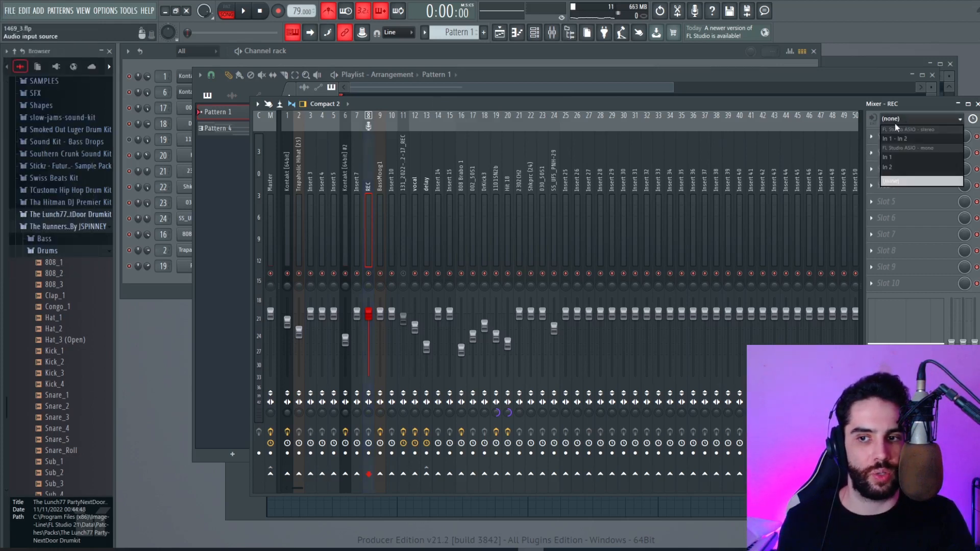
{"action": "left_click", "coordinate": [891, 157]}
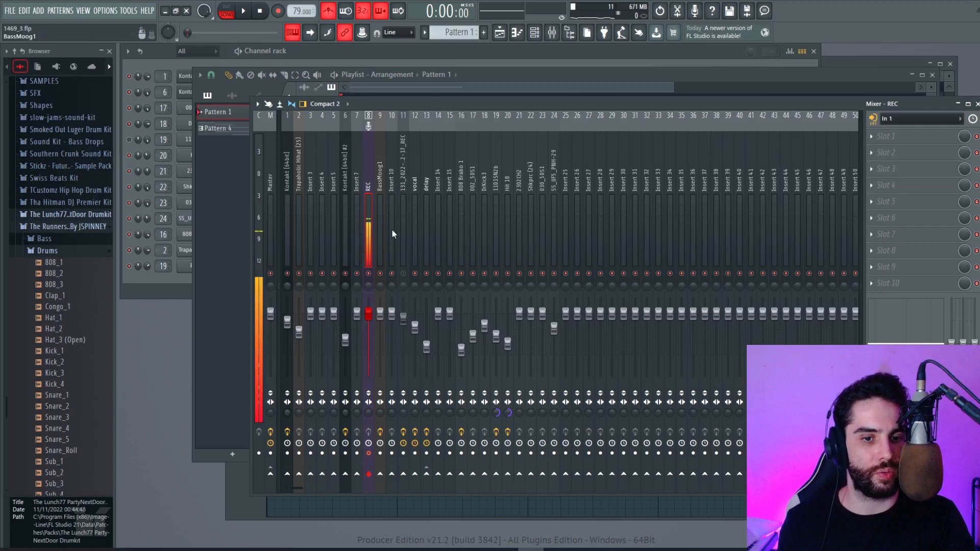
Record a vocal take over the chord progression and save the project.
{"action": "left_click", "coordinate": [244, 10]}
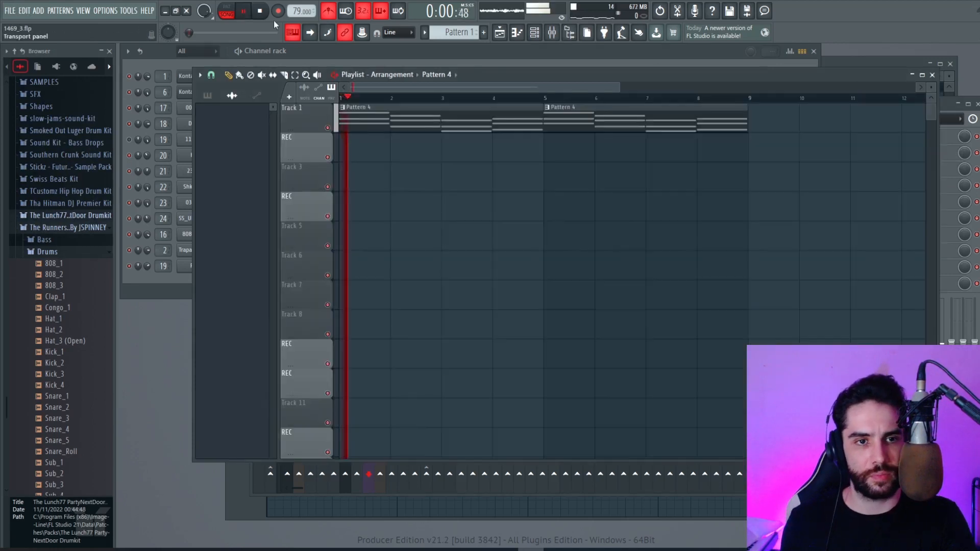
{"action": "left_click", "coordinate": [278, 11]}
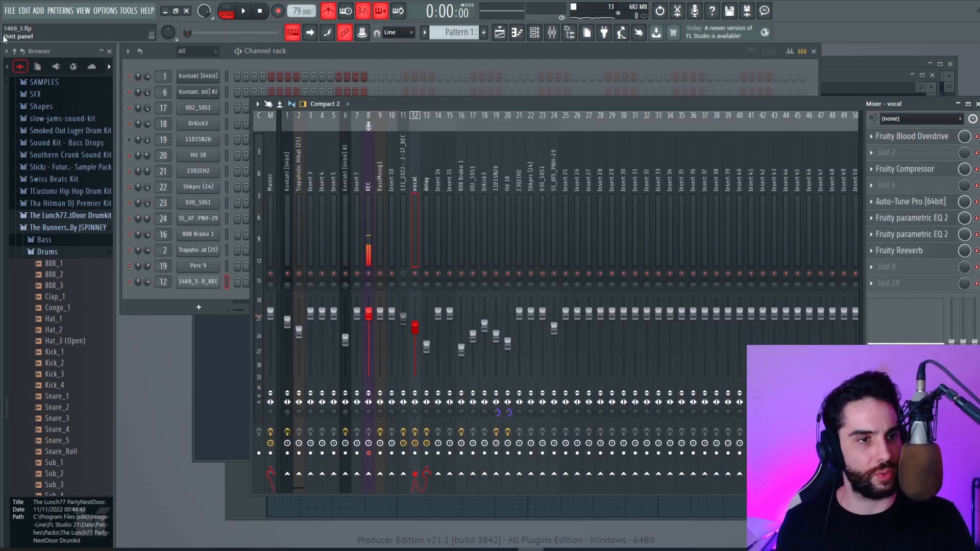
{"action": "left_click", "coordinate": [11, 10]}
{"action": "left_click", "coordinate": [19, 59]}
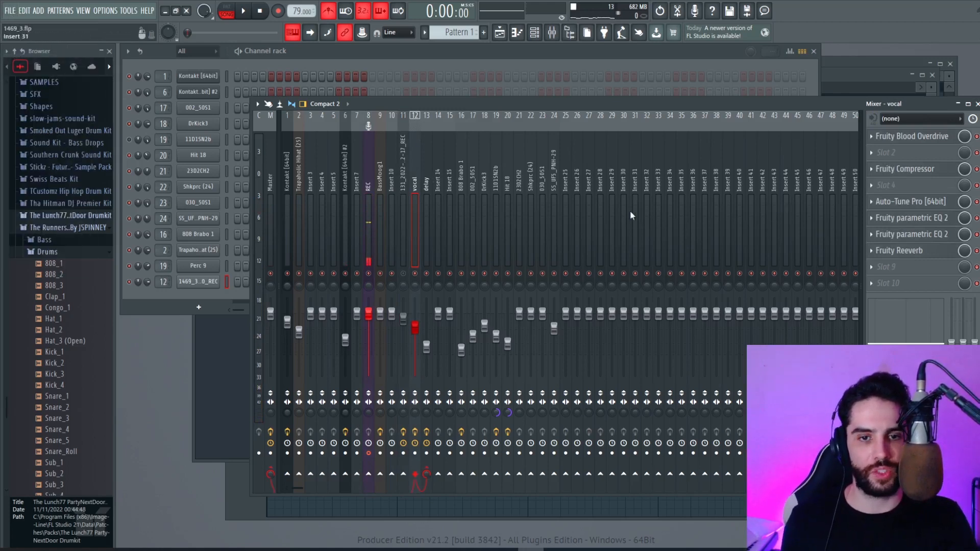
{"action": "left_click", "coordinate": [11, 11]}
{"action": "left_click", "coordinate": [19, 59]}
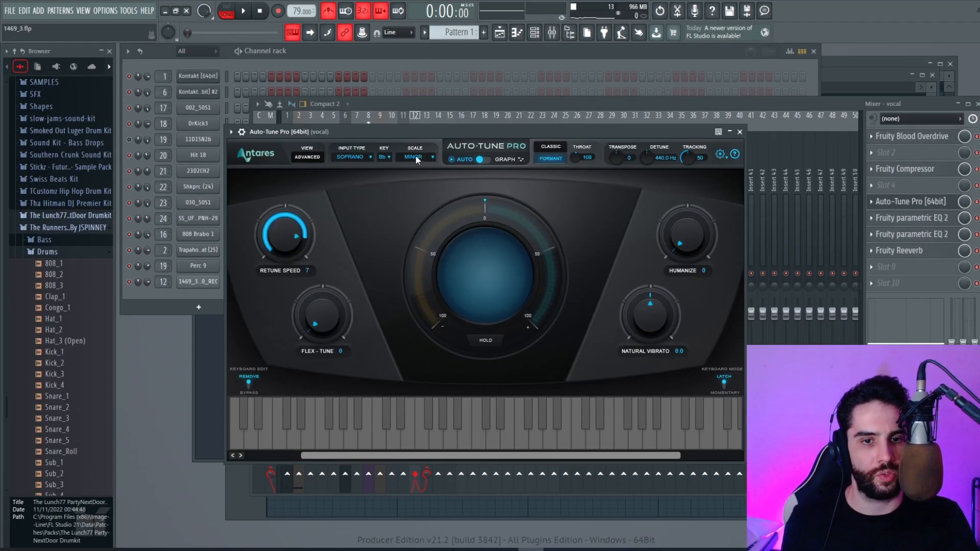
Set the vocal track's Auto-Tune Pro to the key of C with the Minor scale, and close the plugin.
{"action": "left_click", "coordinate": [417, 158]}
{"action": "left_click", "coordinate": [353, 201]}
{"action": "left_click", "coordinate": [392, 160]}
{"action": "left_click", "coordinate": [395, 160]}
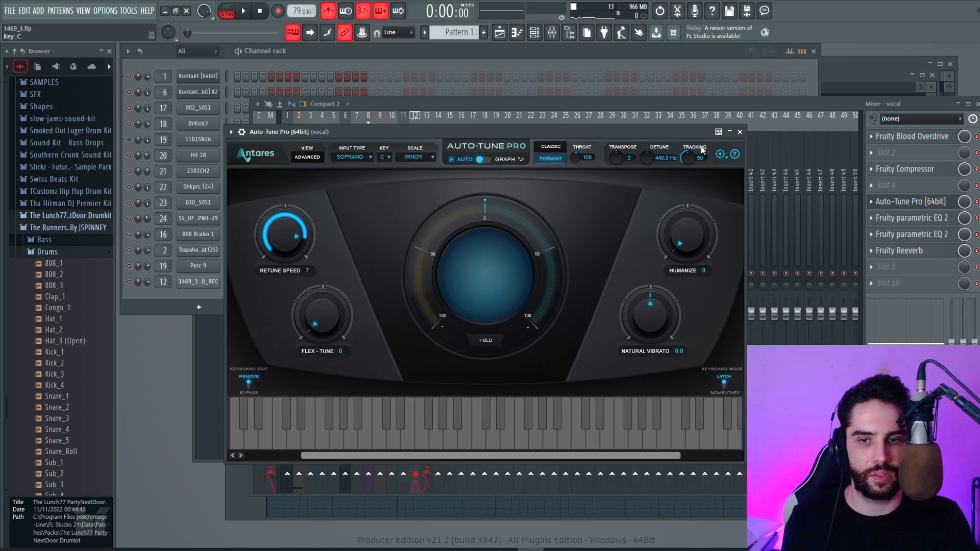
{"action": "left_click", "coordinate": [740, 131]}
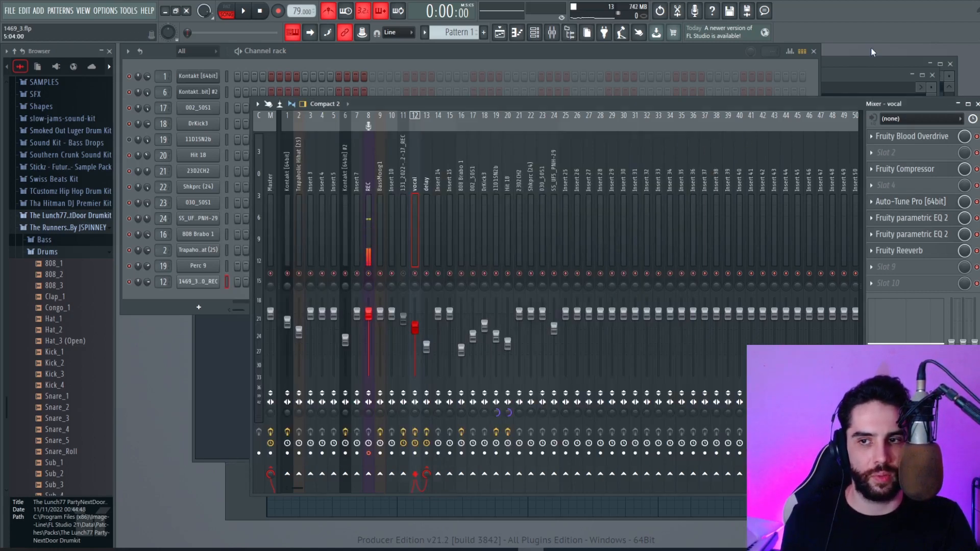
Bring the channel rack to the front and save the project again.
{"action": "left_click", "coordinate": [185, 62]}
{"action": "left_click", "coordinate": [13, 12]}
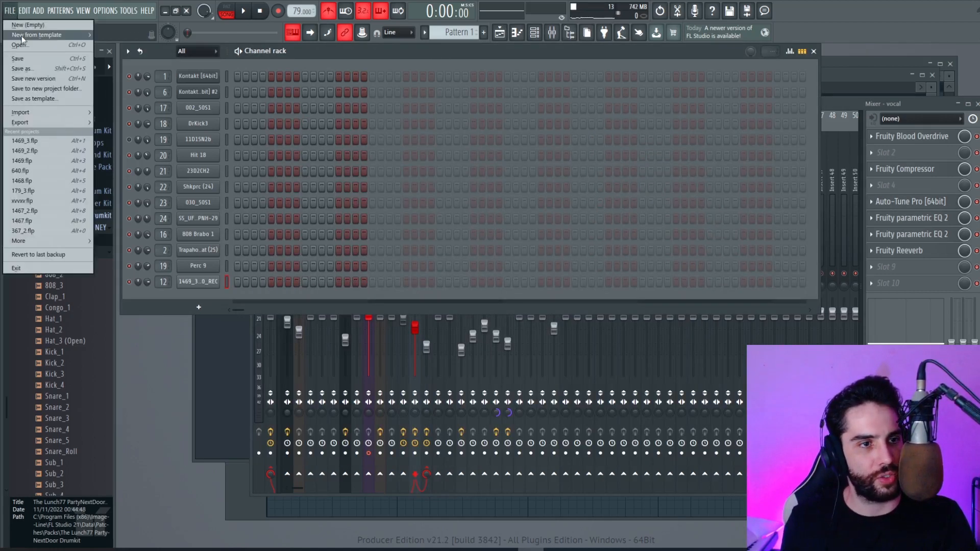
{"action": "left_click", "coordinate": [35, 58]}
Set the recorded vocal clip's time-stretching mode to Stretch Pro and close its channel settings.
{"action": "left_click", "coordinate": [203, 281]}
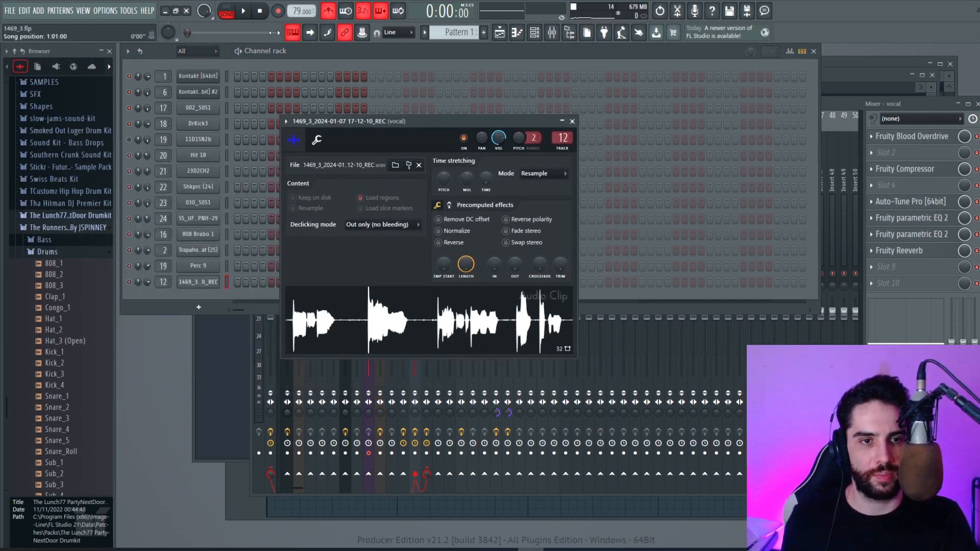
{"action": "left_click", "coordinate": [211, 281]}
{"action": "left_click", "coordinate": [210, 283]}
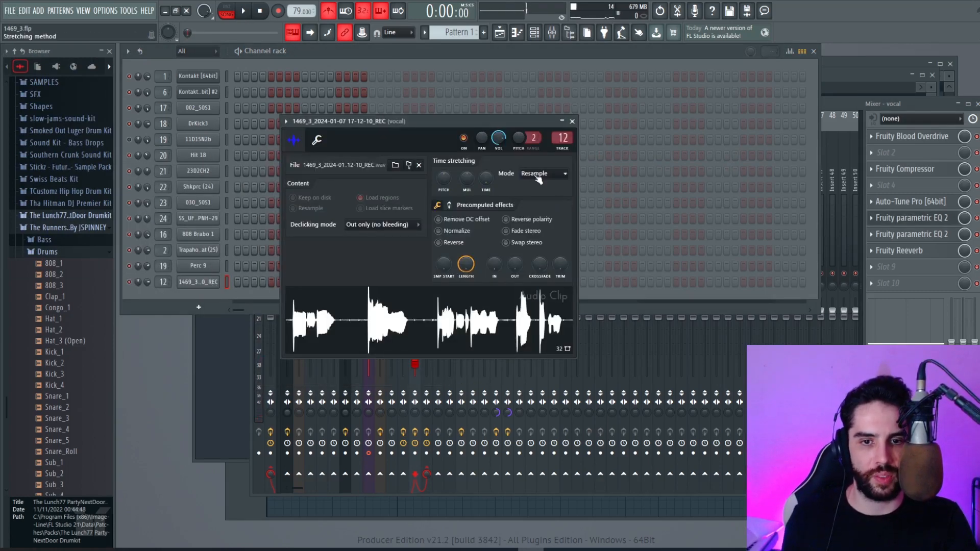
{"action": "left_click", "coordinate": [538, 176]}
{"action": "left_click", "coordinate": [538, 213]}
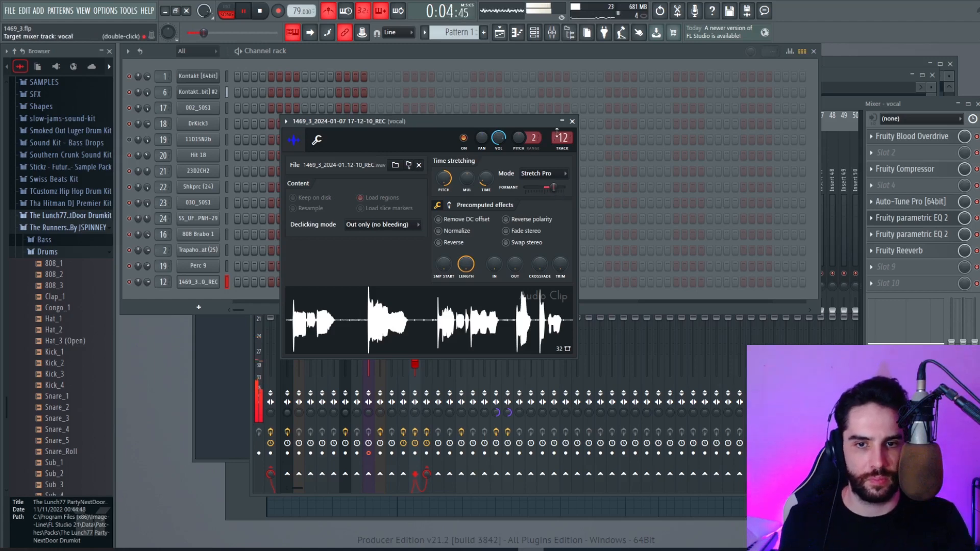
{"action": "left_click", "coordinate": [572, 121]}
Cut out the silence between bars 4 and 5 of the recorded vocal in the playlist, and trim its empty tail.
{"action": "left_click", "coordinate": [500, 32]}
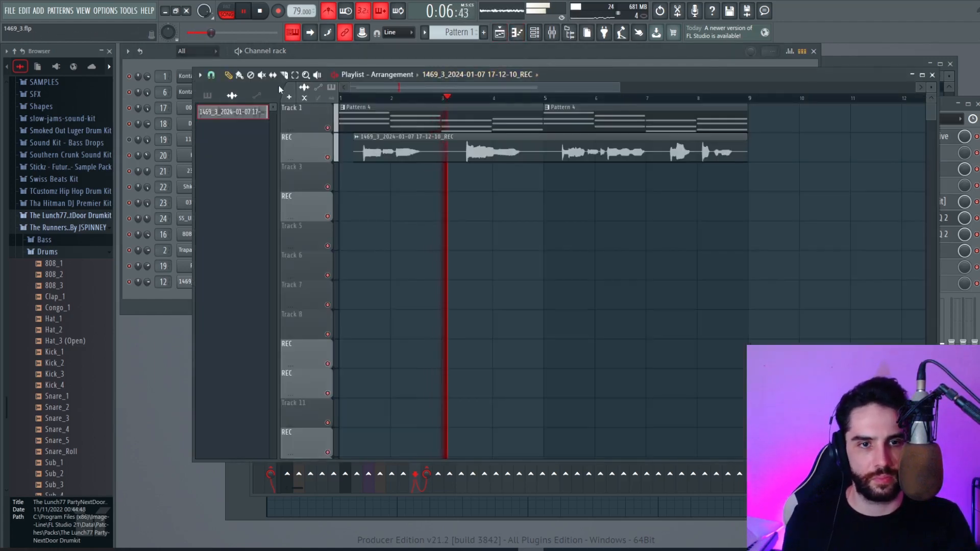
{"action": "left_click", "coordinate": [306, 75]}
{"action": "left_click_drag", "start_coordinate": [786, 189], "coordinate": [338, 103]}
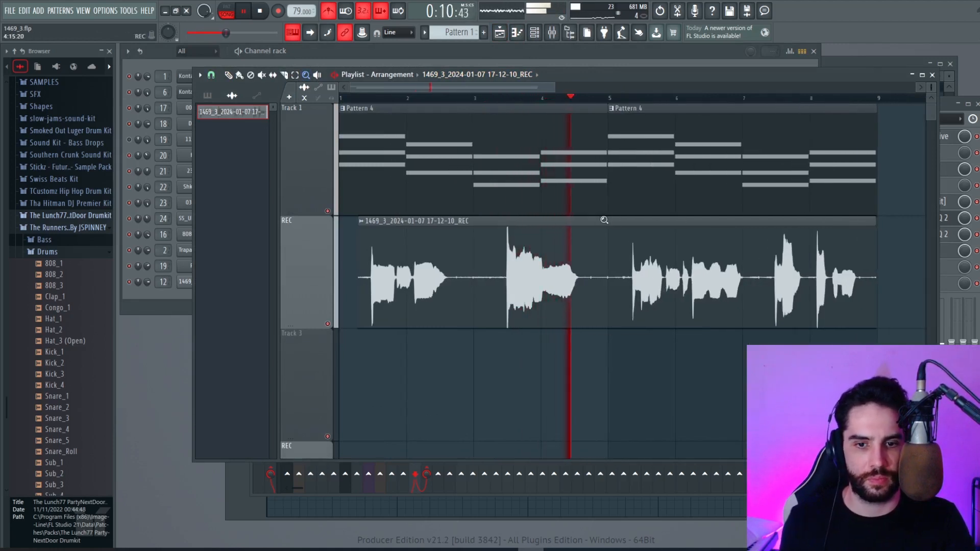
{"action": "left_click", "coordinate": [212, 76]}
{"action": "left_click", "coordinate": [233, 121]}
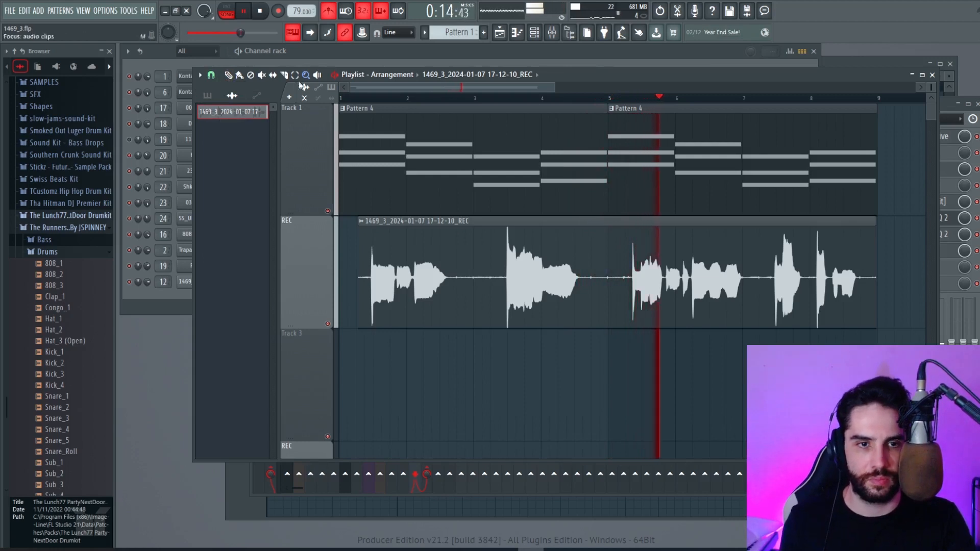
{"action": "left_click_drag", "start_coordinate": [633, 352], "coordinate": [633, 240]}
{"action": "left_click_drag", "start_coordinate": [579, 353], "coordinate": [574, 250]}
{"action": "key", "text": "p"}
{"action": "right_click", "coordinate": [606, 265]}
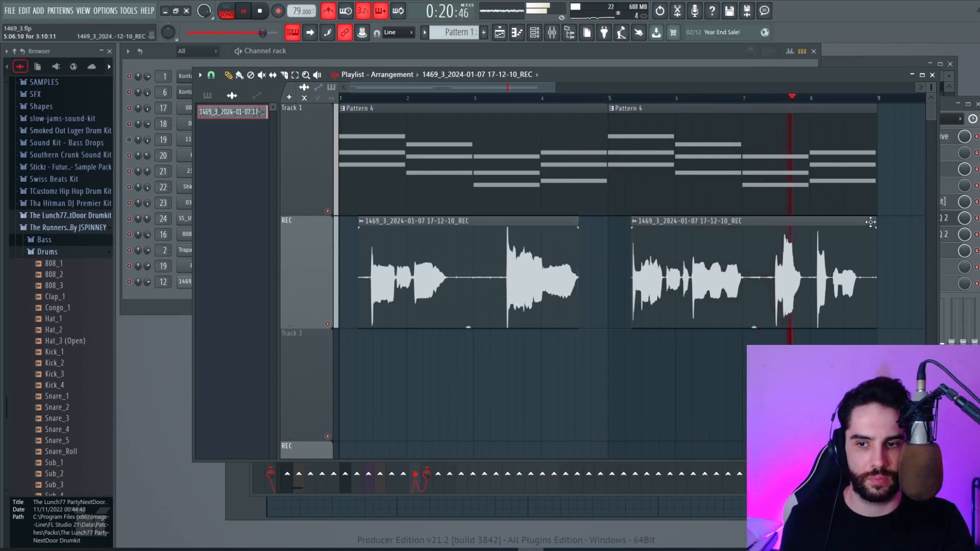
{"action": "left_click_drag", "start_coordinate": [876, 222], "coordinate": [867, 223]}
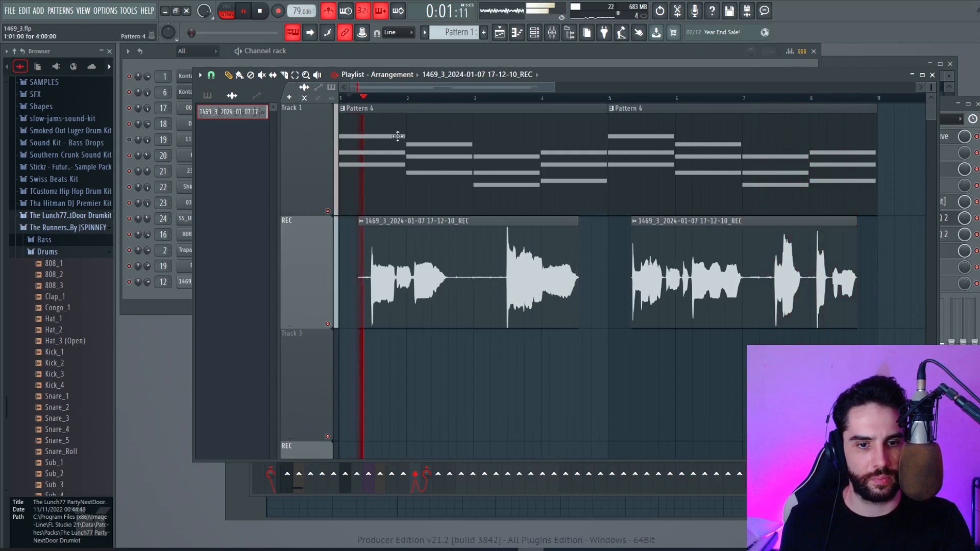
Slice the vocal's opening phrase into short pieces, raise the middle piece's gain to 7.3 dB, and audition the result.
{"action": "key", "text": "space"}
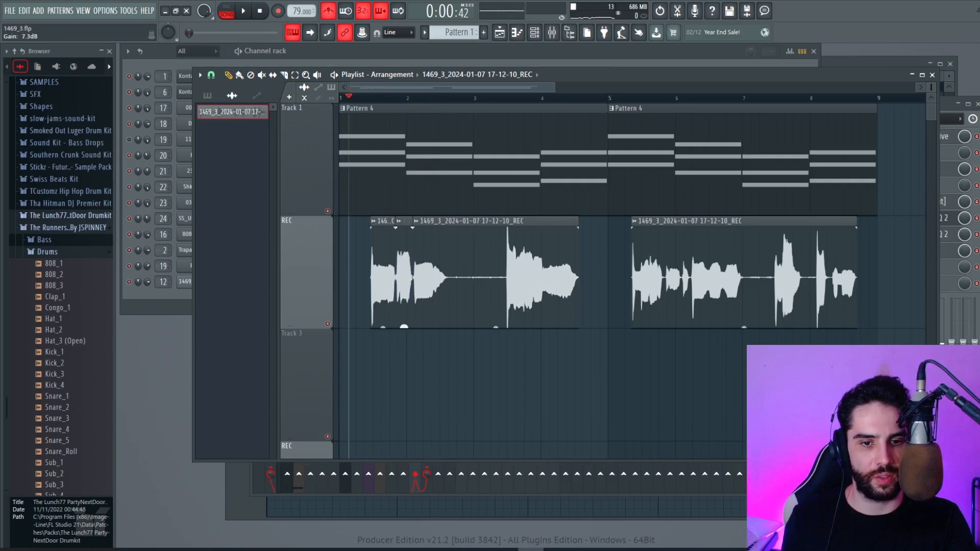
{"action": "key", "text": "space"}
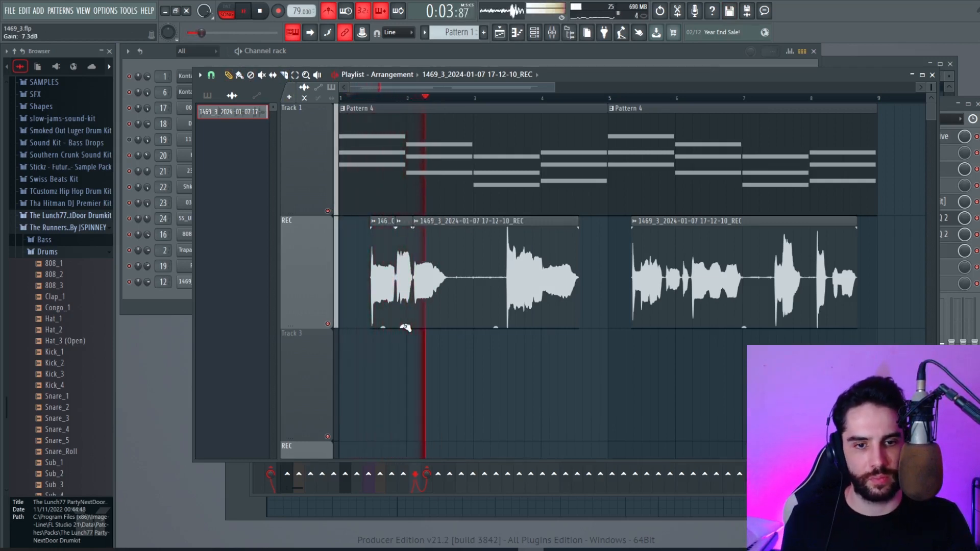
{"action": "key", "text": "space"}
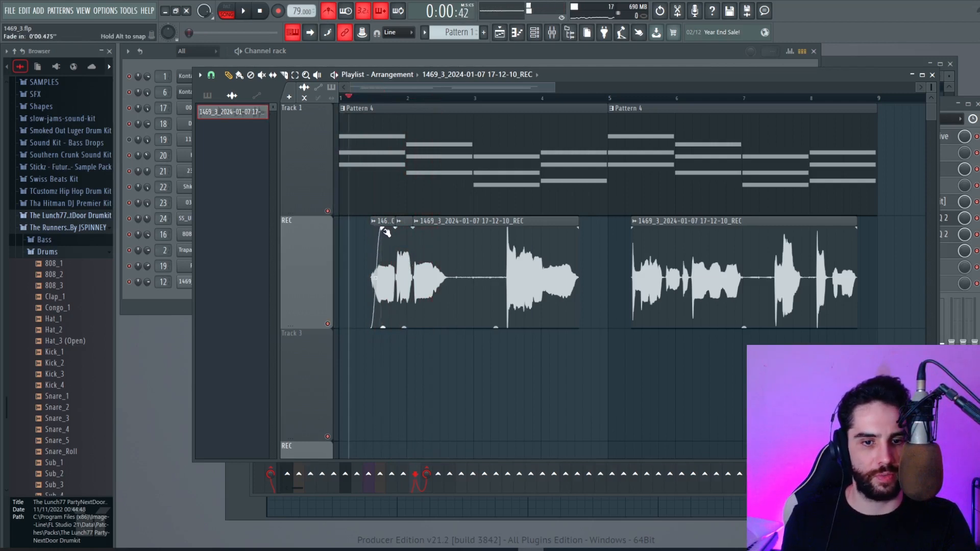
Add fade-ins to the slices of the opening vocal phrase while checking them in playback.
{"action": "key", "text": "space"}
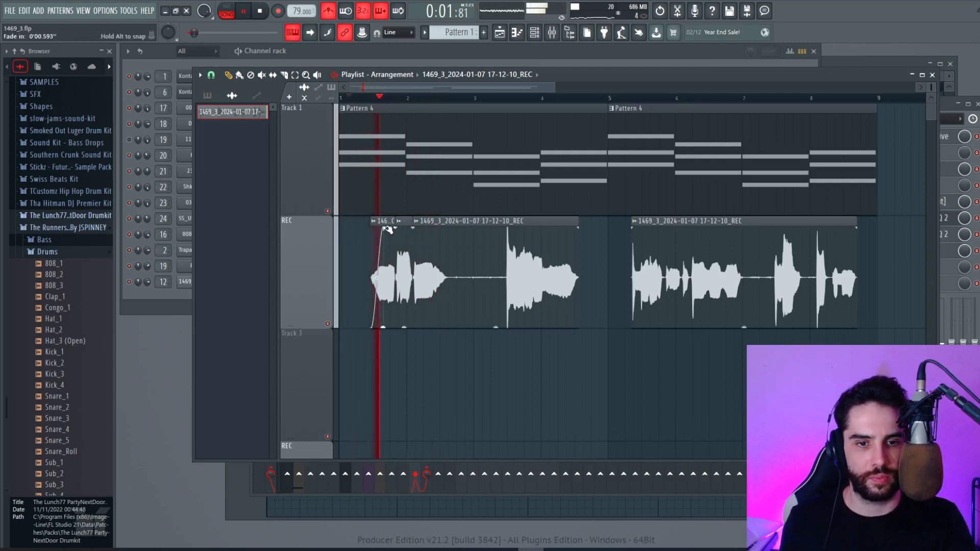
{"action": "left_click_drag", "start_coordinate": [413, 228], "coordinate": [424, 231]}
{"action": "key", "text": "space"}
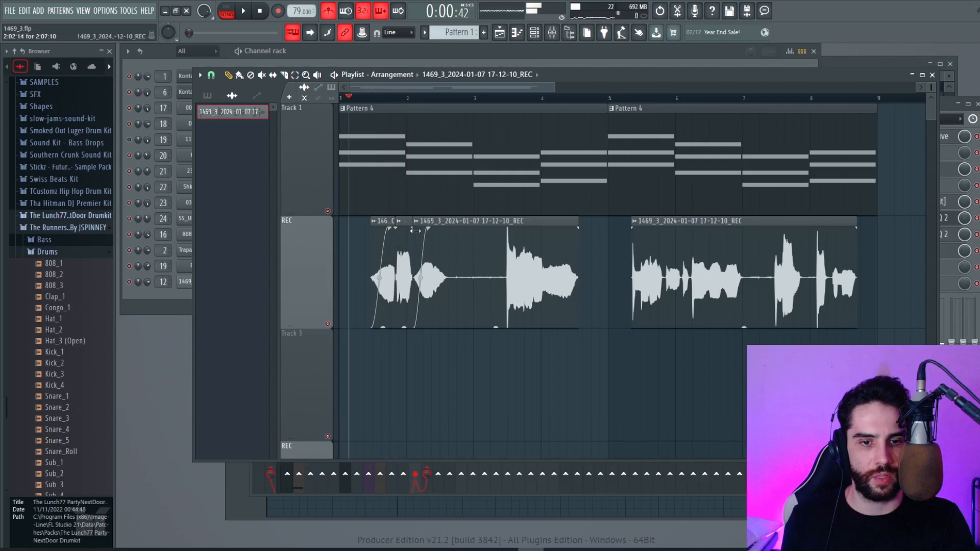
{"action": "key", "text": "space"}
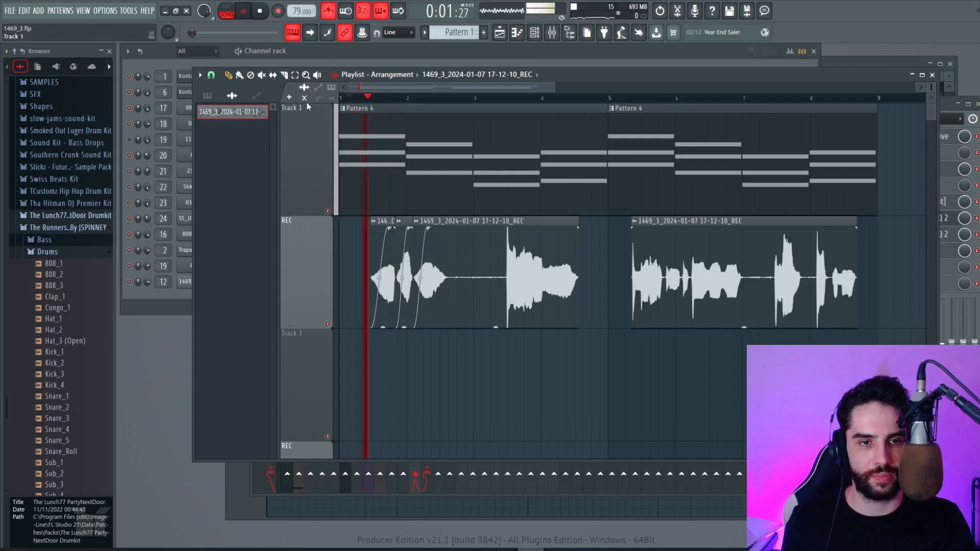
Split the vocal at the phrase in bar 3, remove the silence before it, and fade in the new clip.
{"action": "left_click_drag", "start_coordinate": [509, 346], "coordinate": [511, 229]}
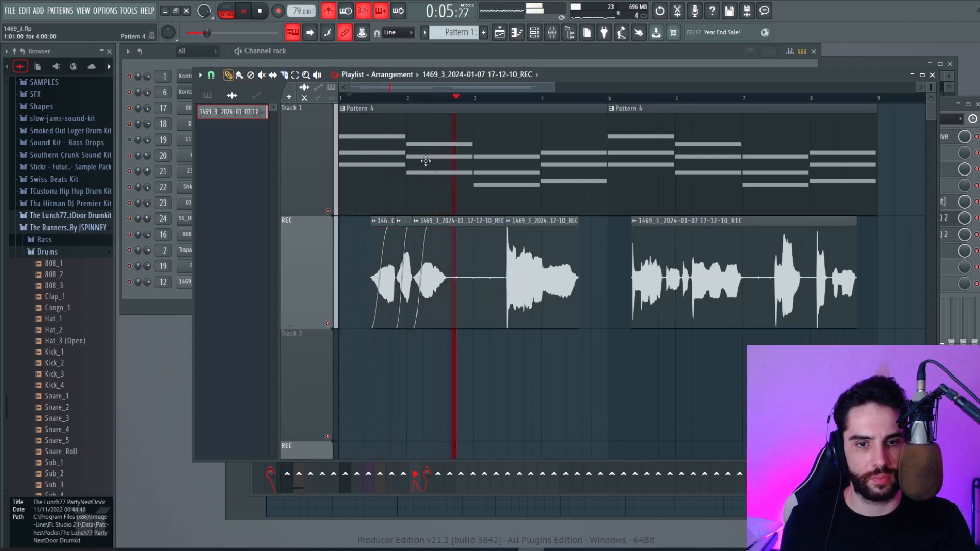
{"action": "key", "text": "space"}
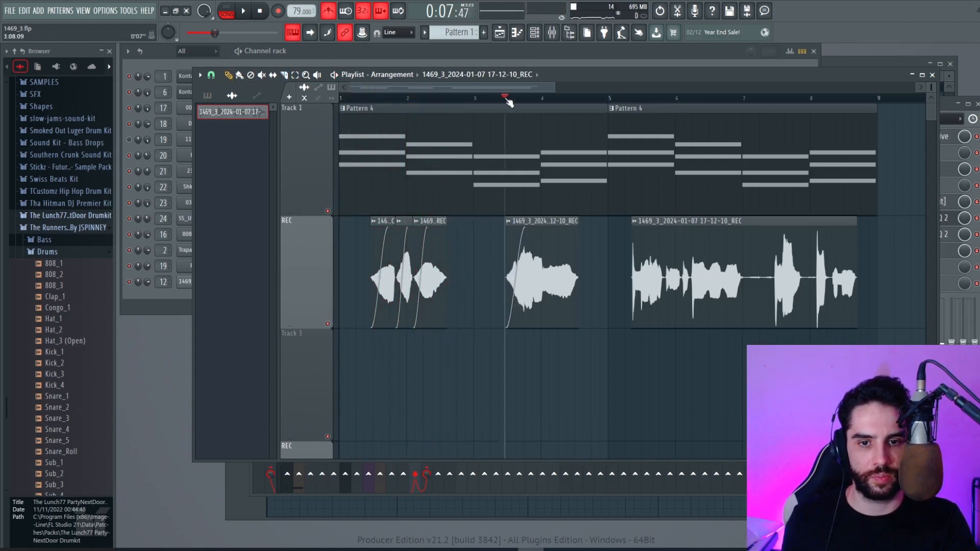
{"action": "key", "text": "space"}
{"action": "key", "text": "space"}
{"action": "key", "text": "space"}
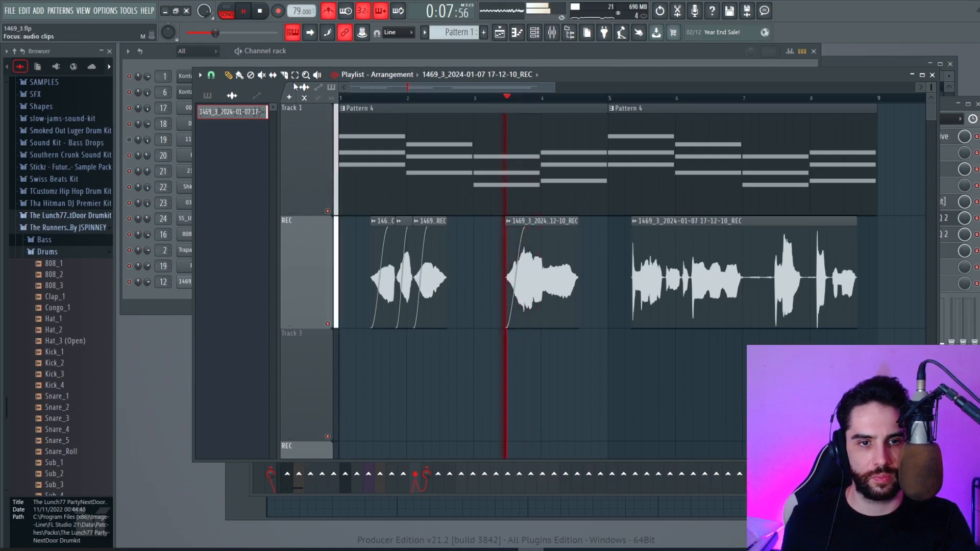
Slice the bar 3 vocal phrase into three pieces and shape their fades while replaying it.
{"action": "key", "text": "space"}
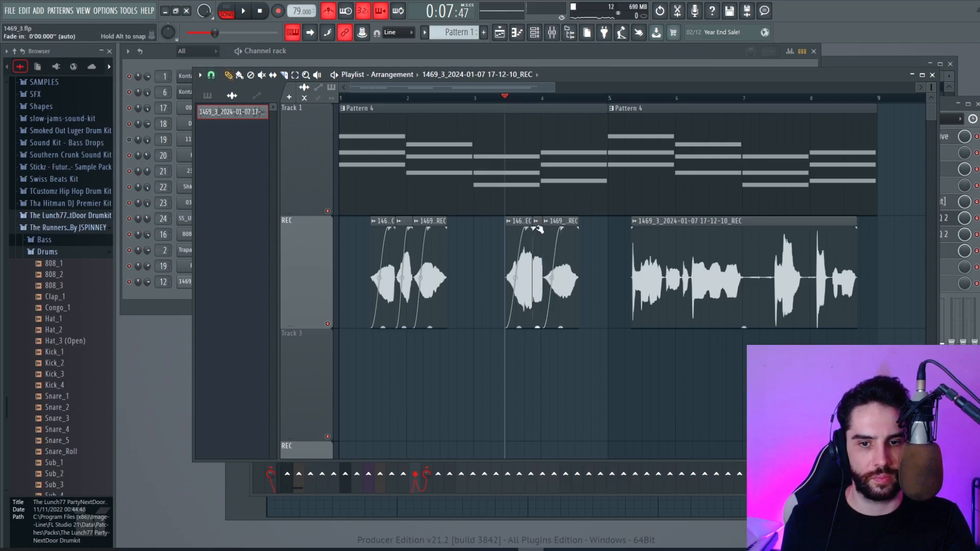
{"action": "key", "text": "space"}
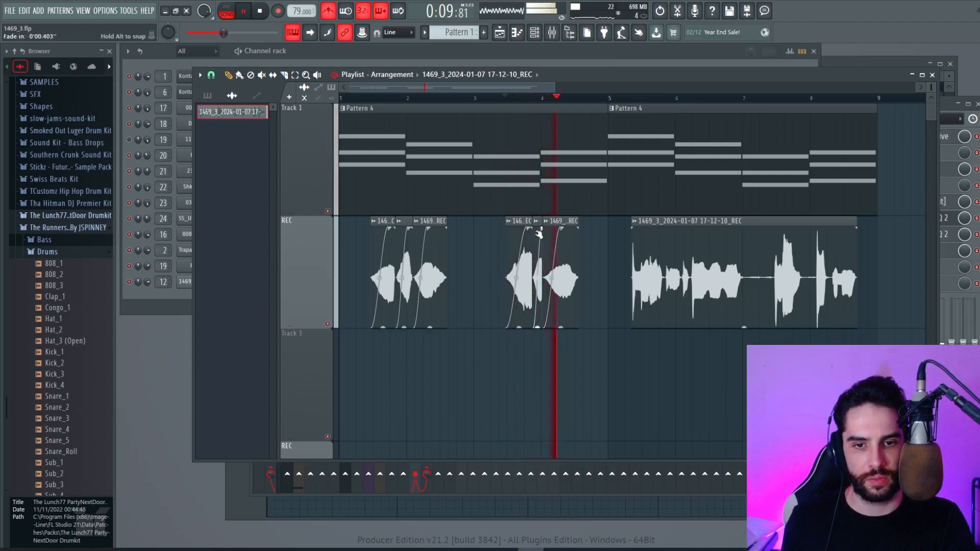
{"action": "key", "text": "space"}
{"action": "key", "text": "space"}
{"action": "left_click_drag", "start_coordinate": [532, 229], "coordinate": [529, 228]}
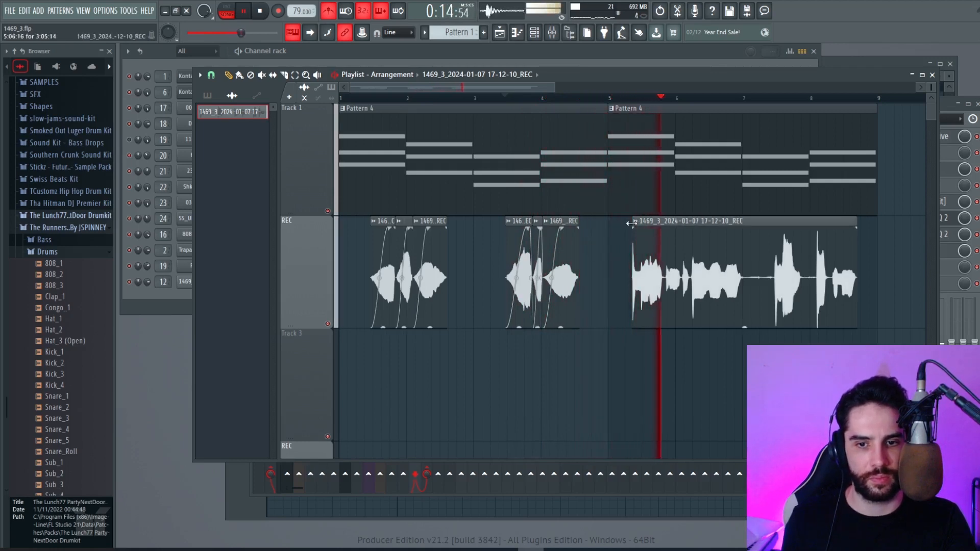
Add a fade-in of about 0.9 seconds to the vocal clip in bar 5 and replay from that bar.
{"action": "left_click_drag", "start_coordinate": [633, 228], "coordinate": [646, 232]}
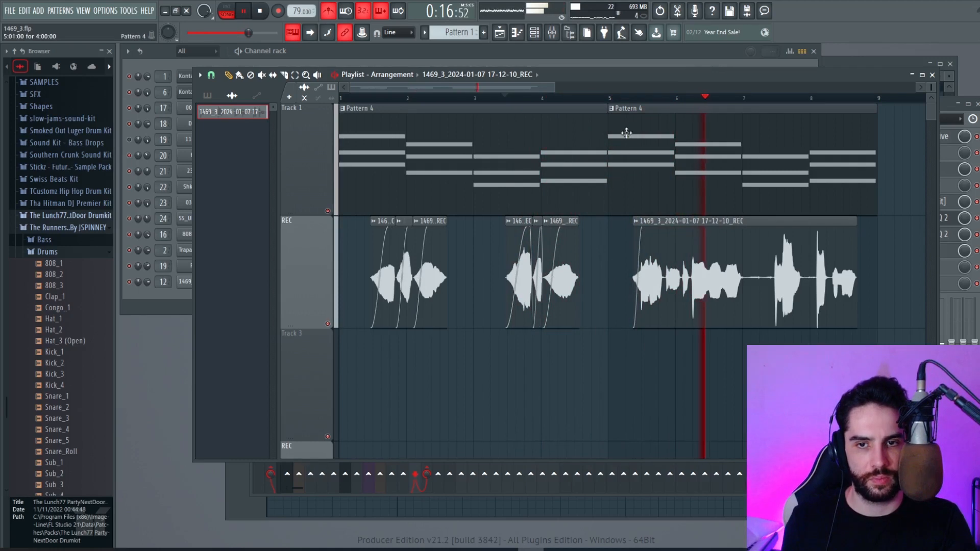
{"action": "left_click", "coordinate": [632, 97]}
{"action": "left_click_drag", "start_coordinate": [514, 89], "coordinate": [550, 87]}
{"action": "left_click_drag", "start_coordinate": [546, 230], "coordinate": [560, 231]}
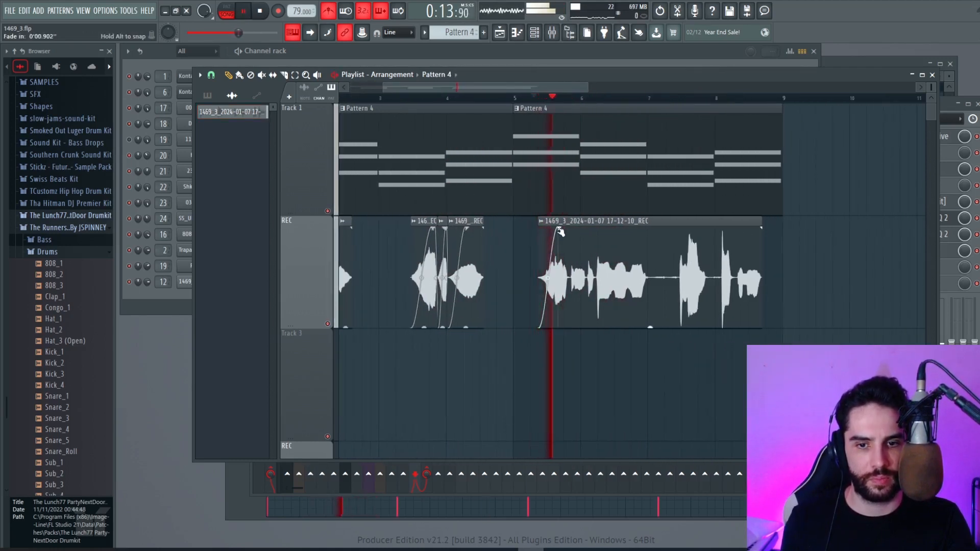
Slice and fade the vocal phrase in bars 5 and 6, and split off the phrase that starts in bar 7.
{"action": "left_click", "coordinate": [602, 97]}
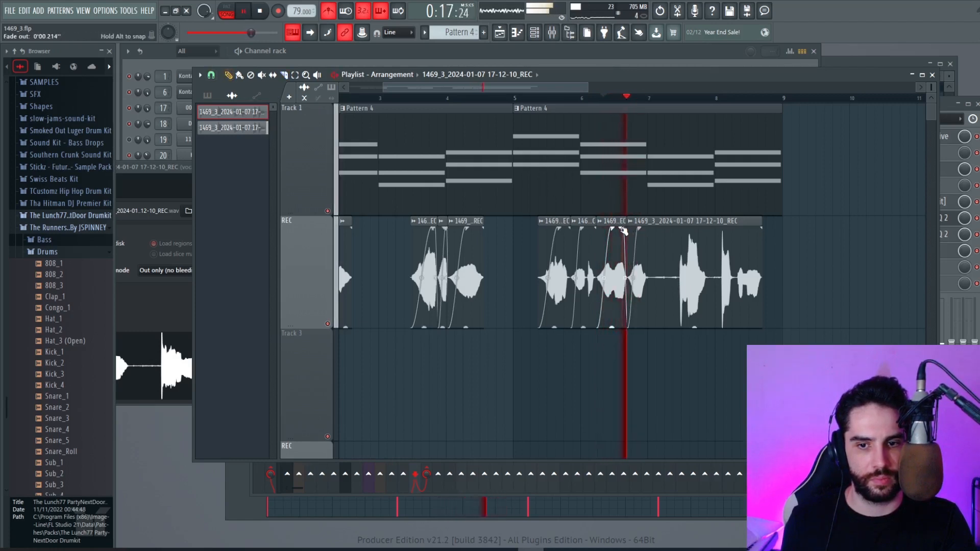
{"action": "left_click", "coordinate": [284, 79]}
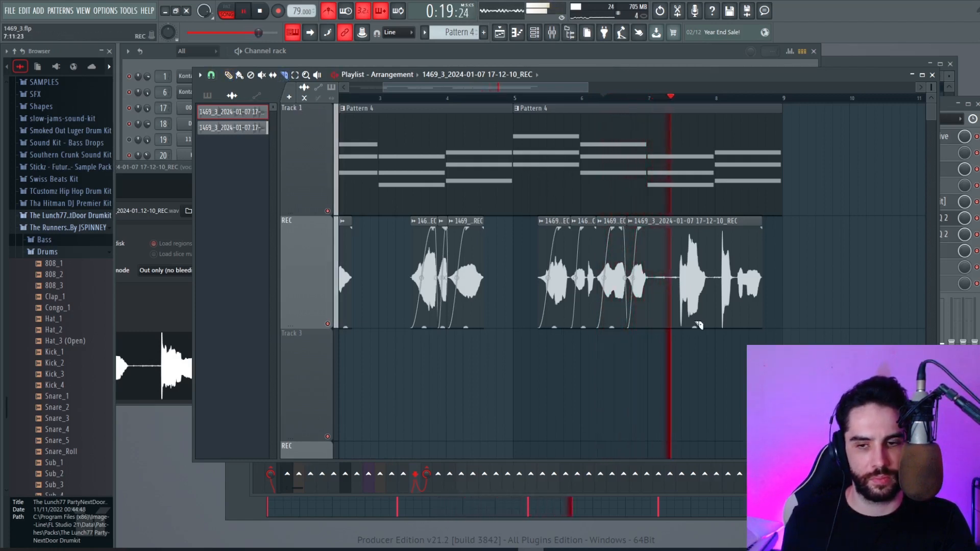
{"action": "mouse_move", "coordinate": [678, 336]}
{"action": "left_mouse_down"}
{"action": "mouse_move", "coordinate": [680, 227]}
{"action": "mouse_move", "coordinate": [660, 224]}
{"action": "left_mouse_up"}
{"action": "left_click", "coordinate": [228, 75]}
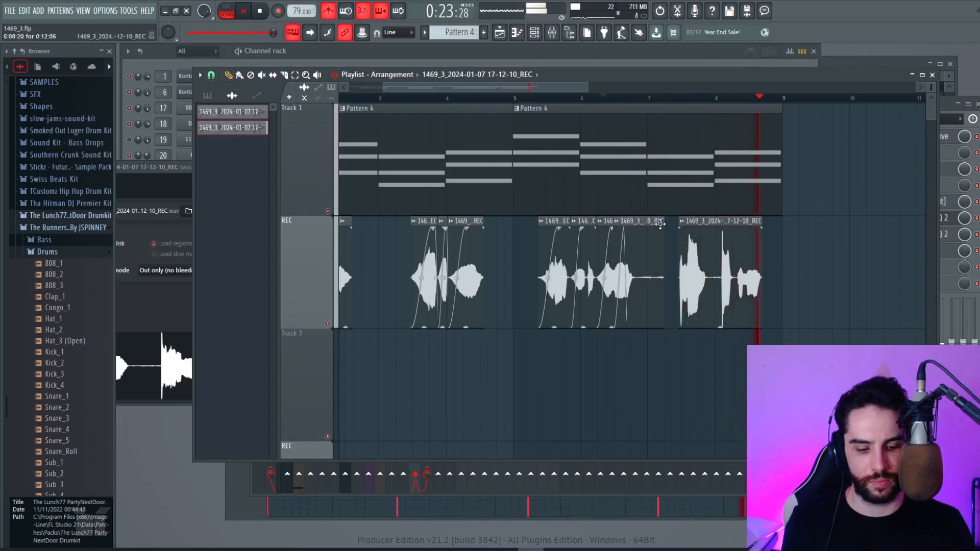
{"action": "key", "text": "ctrl+z"}
{"action": "key", "text": "space"}
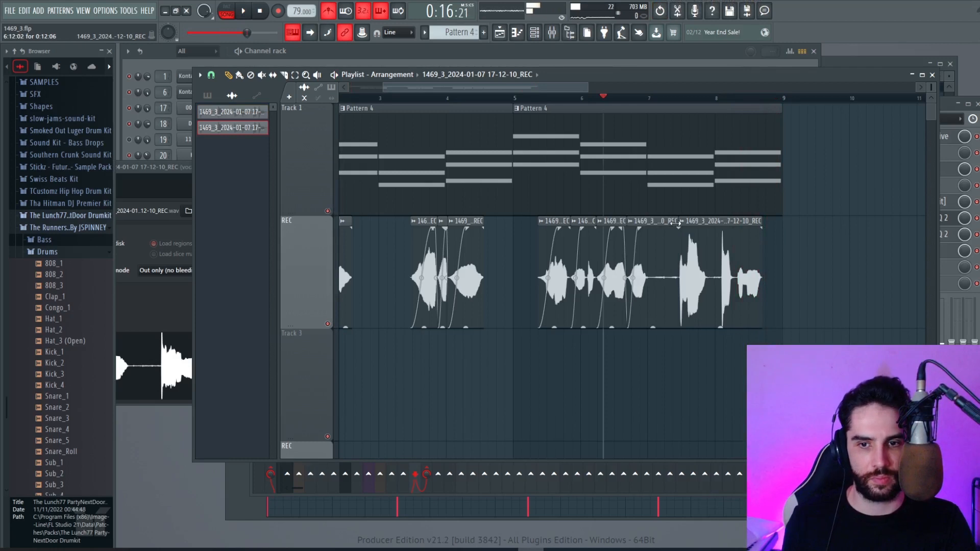
Trim the silence before the bar 7 vocal phrase and shape its start with a fade-in while replaying it.
{"action": "left_click", "coordinate": [679, 98]}
{"action": "key", "text": "space"}
{"action": "key", "text": "space"}
{"action": "left_click_drag", "start_coordinate": [680, 225], "coordinate": [683, 225]}
{"action": "key", "text": "space"}
Slice the bar 7 vocal phrase into three pieces with fade-ins and trim the silent tail of the first piece.
{"action": "left_click", "coordinate": [284, 76]}
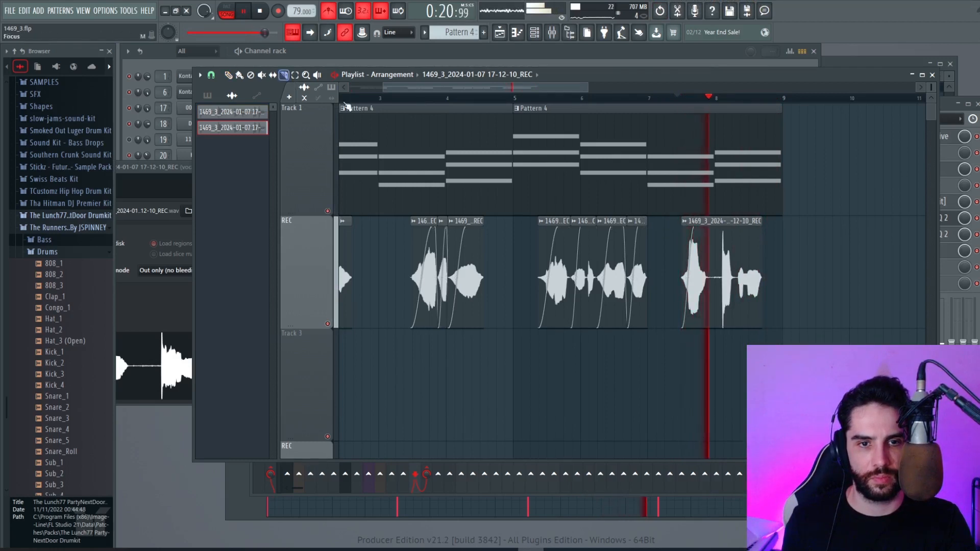
{"action": "left_click_drag", "start_coordinate": [722, 341], "coordinate": [722, 232]}
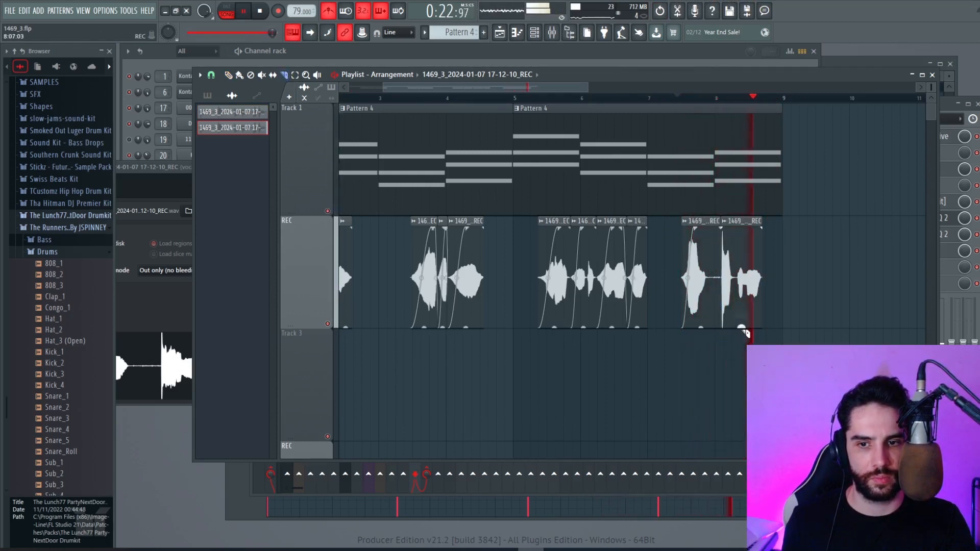
{"action": "key", "text": "space"}
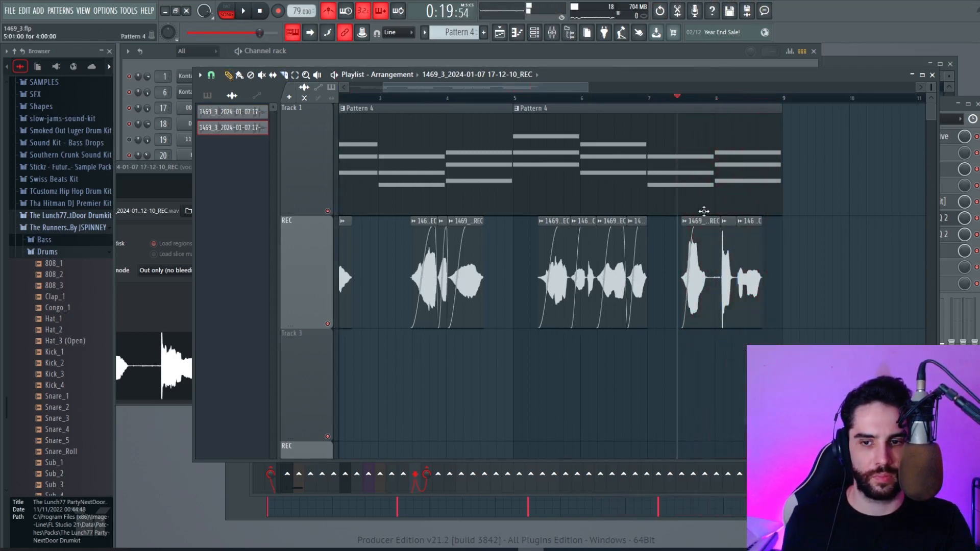
{"action": "left_click_drag", "start_coordinate": [718, 221], "coordinate": [703, 222]}
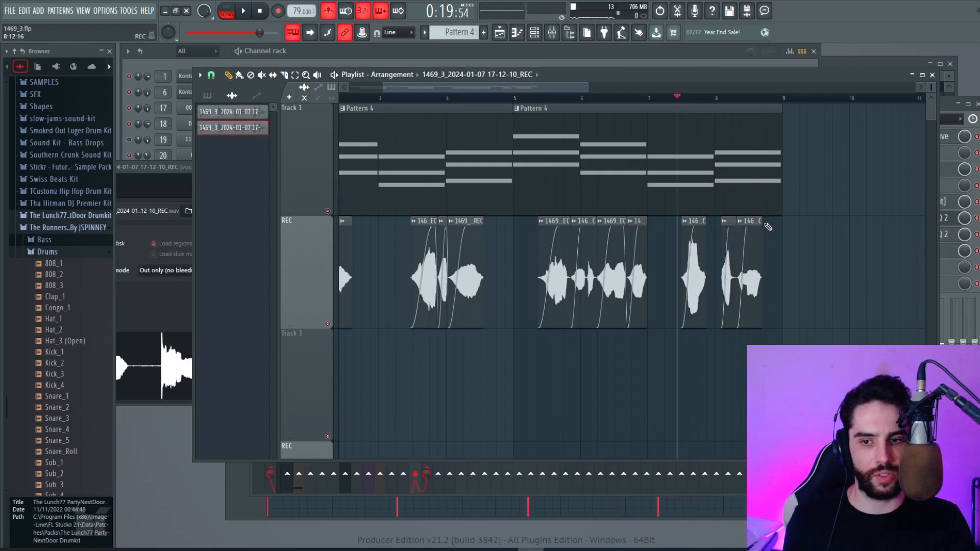
Replay the edited vocal from the beginning of the arrangement and save the project.
{"action": "left_click_drag", "start_coordinate": [482, 89], "coordinate": [423, 101]}
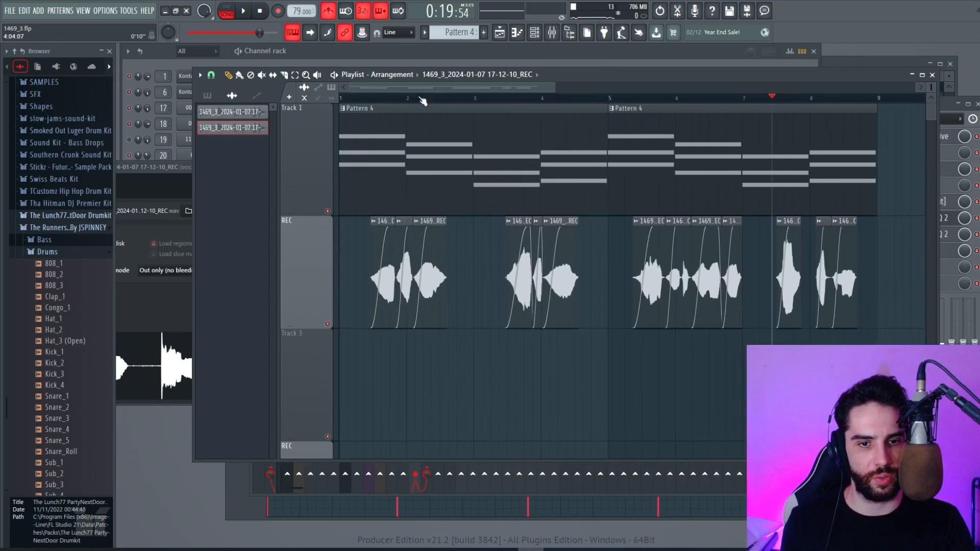
{"action": "key", "text": "space"}
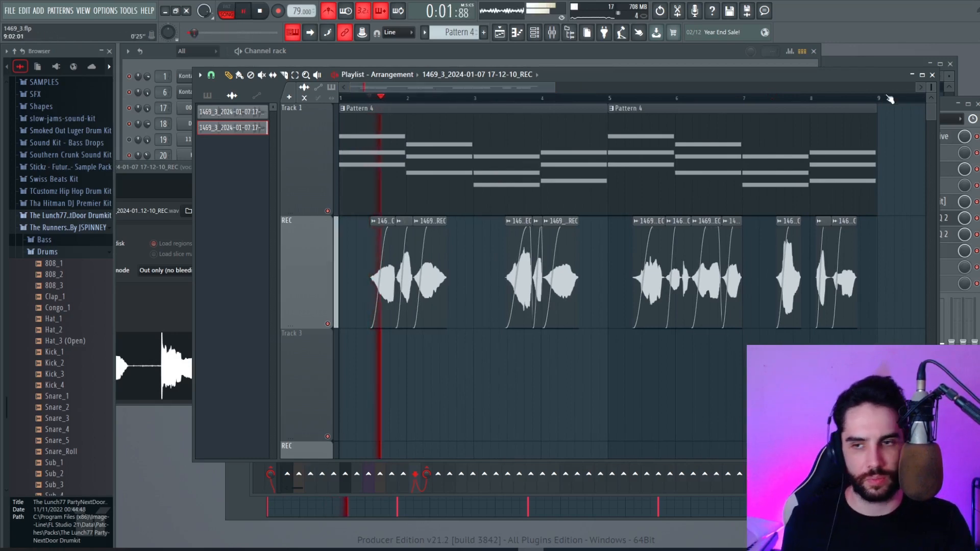
{"action": "left_click", "coordinate": [933, 75]}
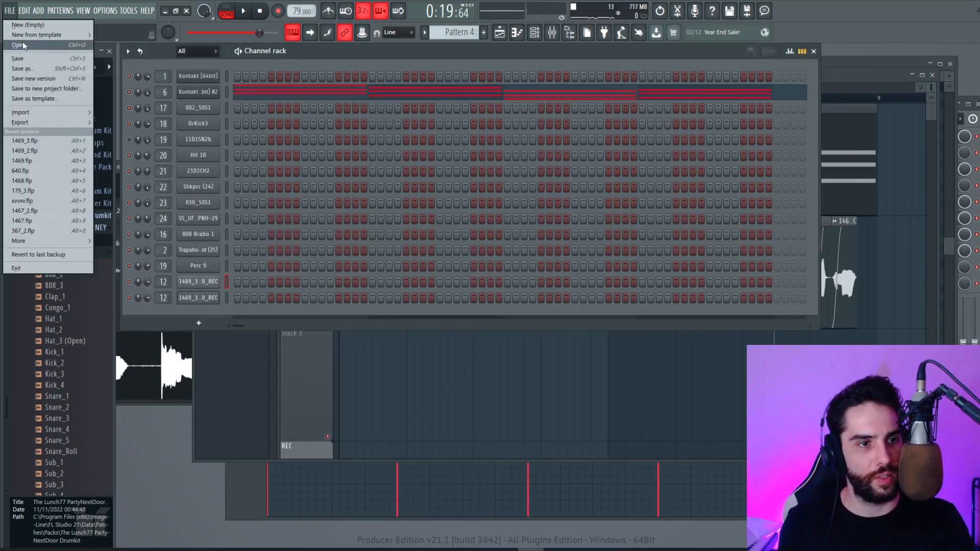
{"action": "left_click", "coordinate": [75, 58]}
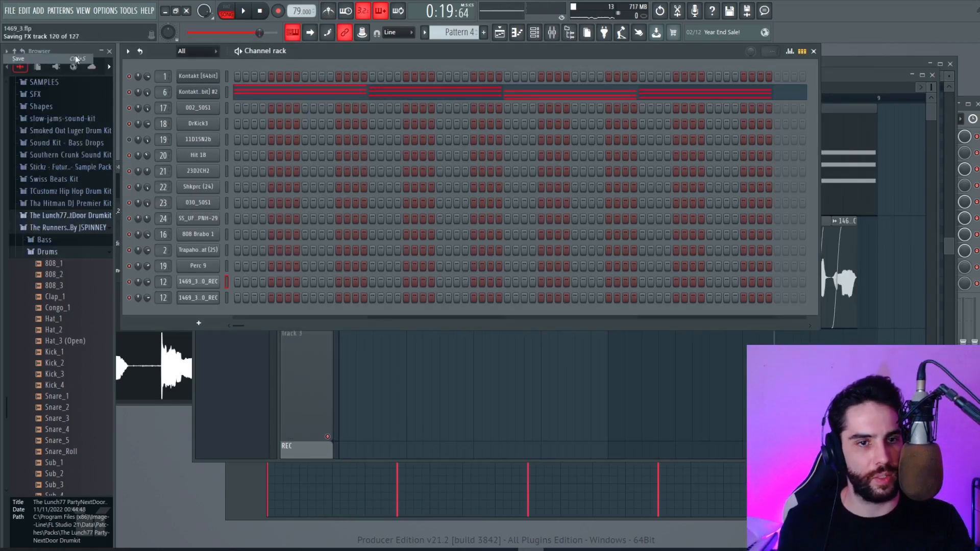
Switch to Pattern 1 with the Kontakt [64bit] channel selected and place the pattern on Track 3 at bar 1.
{"action": "left_click", "coordinate": [489, 34]}
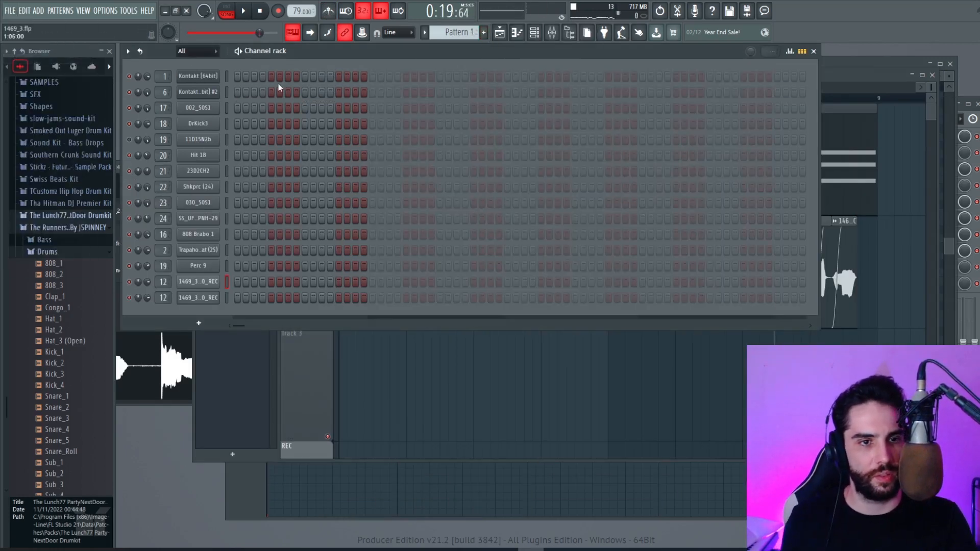
{"action": "left_click", "coordinate": [231, 77]}
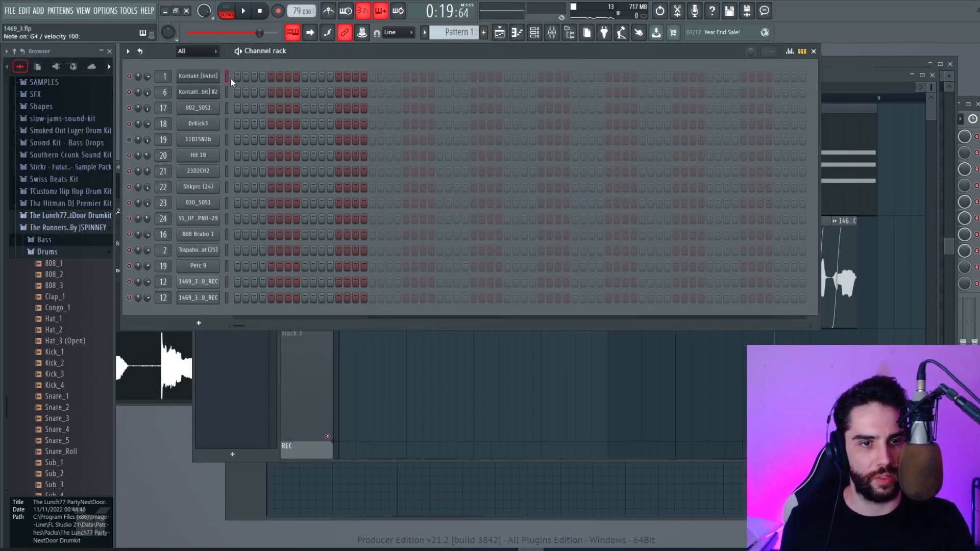
{"action": "left_click", "coordinate": [500, 33]}
{"action": "left_click_drag", "start_coordinate": [363, 361], "coordinate": [345, 361]}
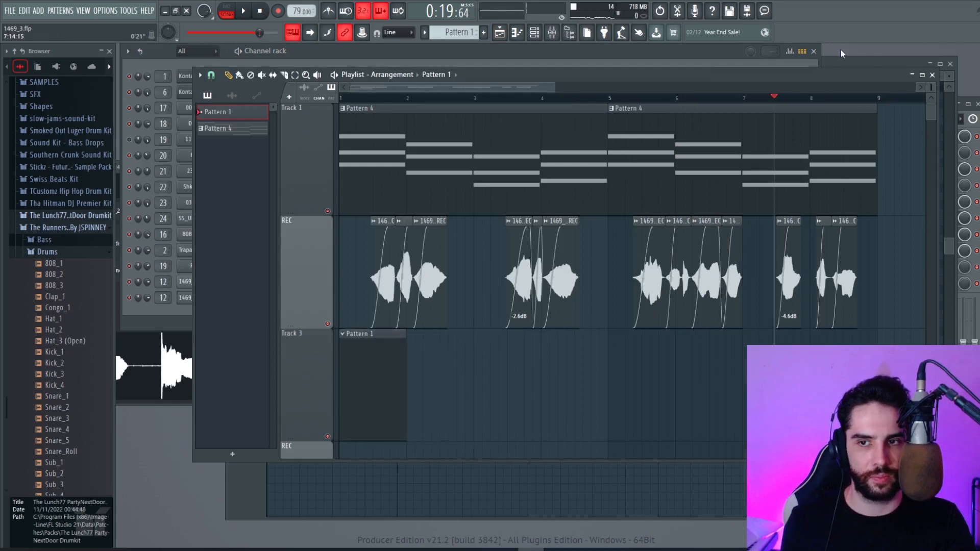
Open the Kontakt [64bit] channel's empty piano roll for Pattern 1 and start the arrangement from the beginning.
{"action": "left_click", "coordinate": [727, 53]}
{"action": "right_click", "coordinate": [203, 81]}
{"action": "left_click", "coordinate": [232, 79]}
{"action": "key", "text": "space"}
{"action": "scroll", "coordinate": [264, 190], "scroll_direction": "down", "scroll_amount": 4}
{"action": "key", "text": "space"}
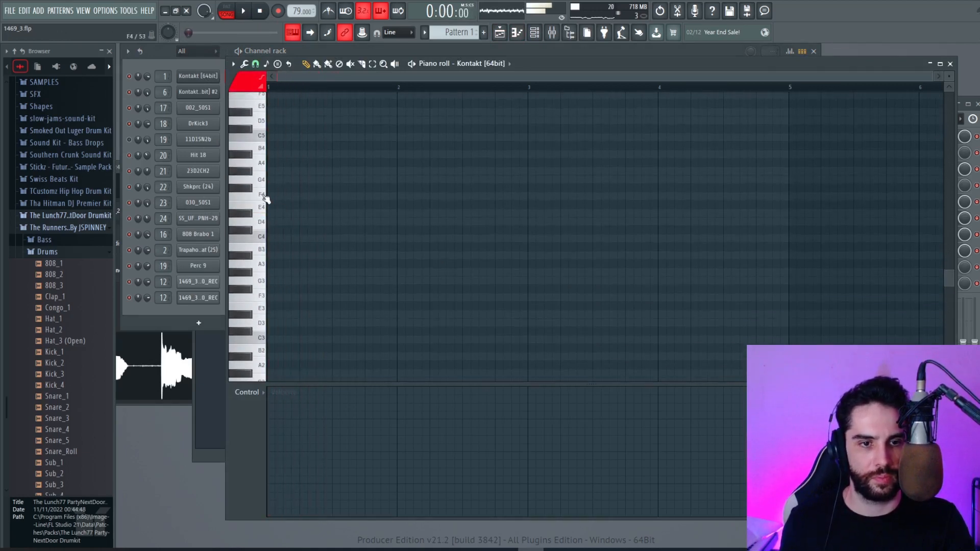
Audition notes on the piano keys during playback and enter overlapping C5 and D5 notes in bar 1.
{"action": "key", "text": "space"}
{"action": "scroll", "coordinate": [266, 198], "scroll_direction": "up", "scroll_amount": 2}
{"action": "left_click", "coordinate": [264, 191]}
{"action": "left_click", "coordinate": [265, 169]}
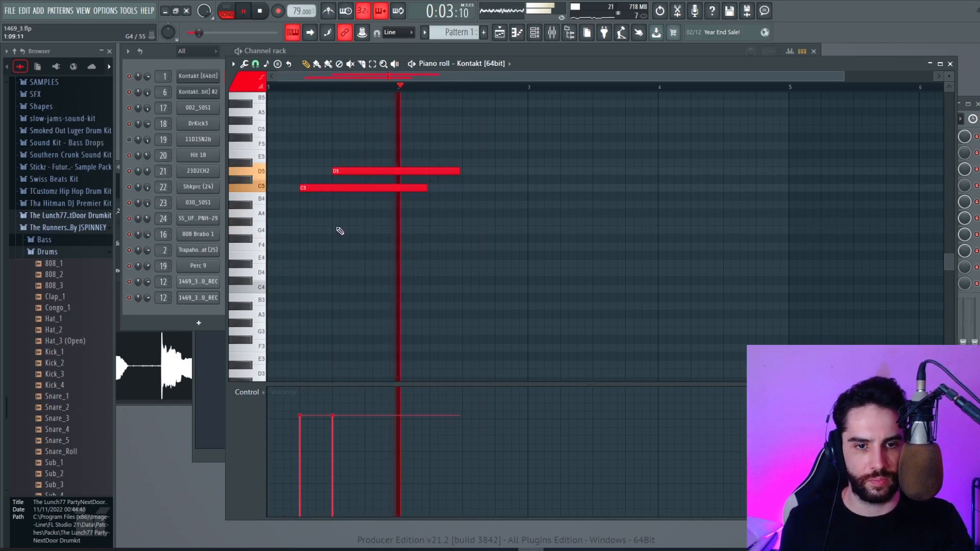
Move the first melody note down to G4 and the second to A#4, replaying bar 1 to compare.
{"action": "key", "text": "space"}
{"action": "key", "text": "space"}
{"action": "key", "text": "space"}
{"action": "left_click_drag", "start_coordinate": [321, 190], "coordinate": [319, 215]}
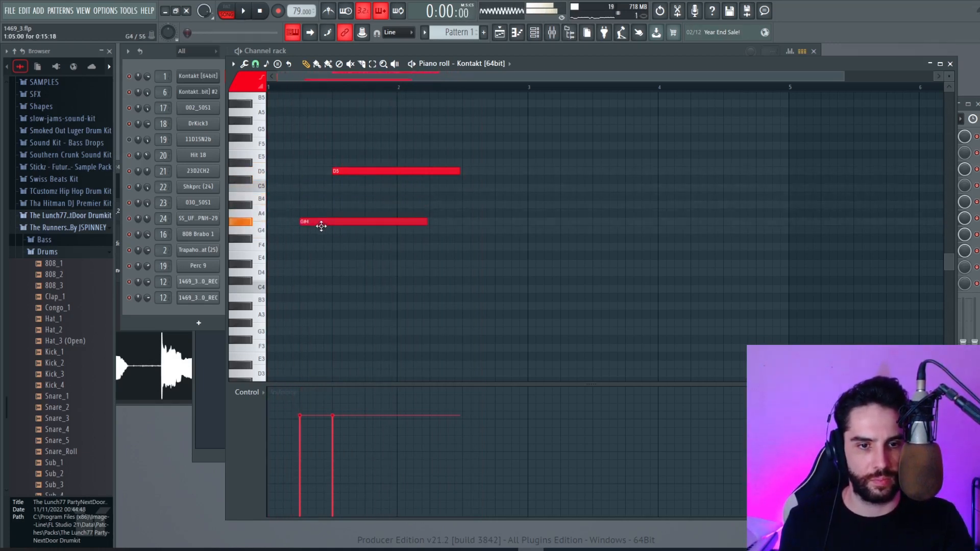
{"action": "key", "text": "space"}
{"action": "left_click_drag", "start_coordinate": [346, 170], "coordinate": [352, 204]}
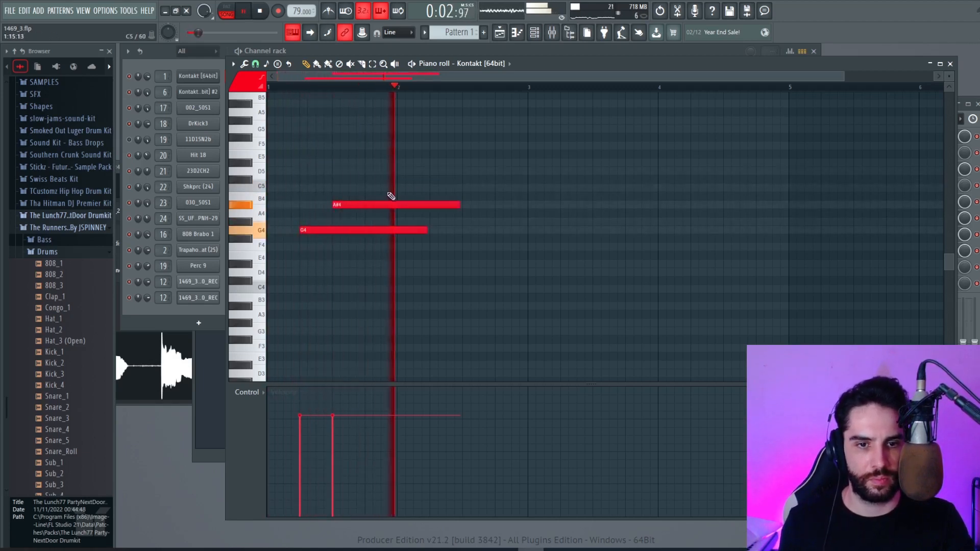
Extend the melody after G4 with D#5 and D5 in bar 1, A#4 at bar 2 and C5 at bar 3.
{"action": "key", "text": "space"}
{"action": "key", "text": "space"}
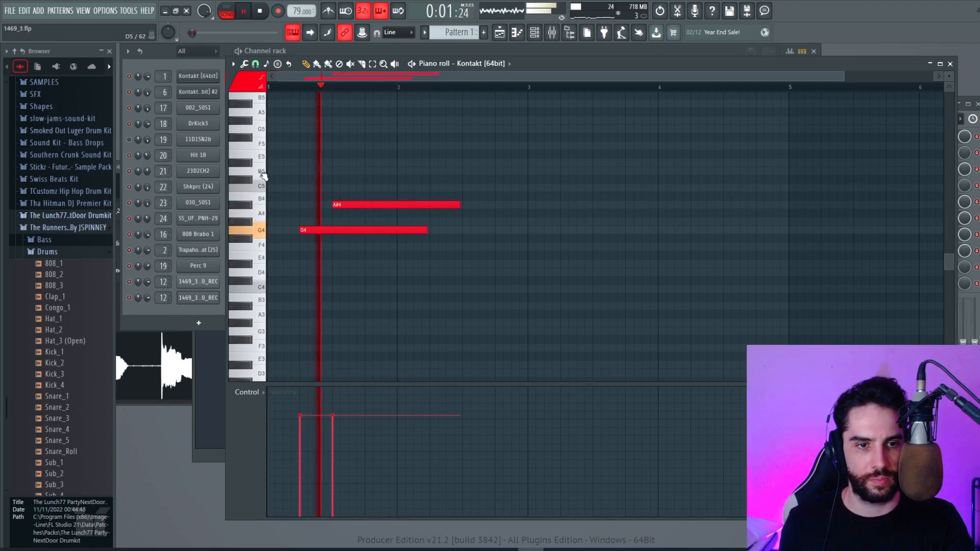
{"action": "key", "text": "space"}
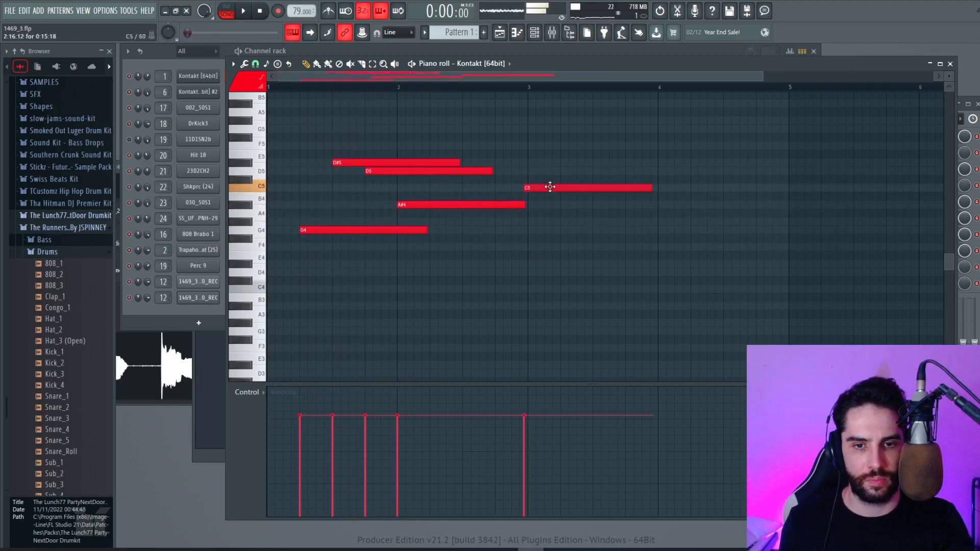
{"action": "left_click", "coordinate": [526, 92]}
{"action": "key", "text": "space"}
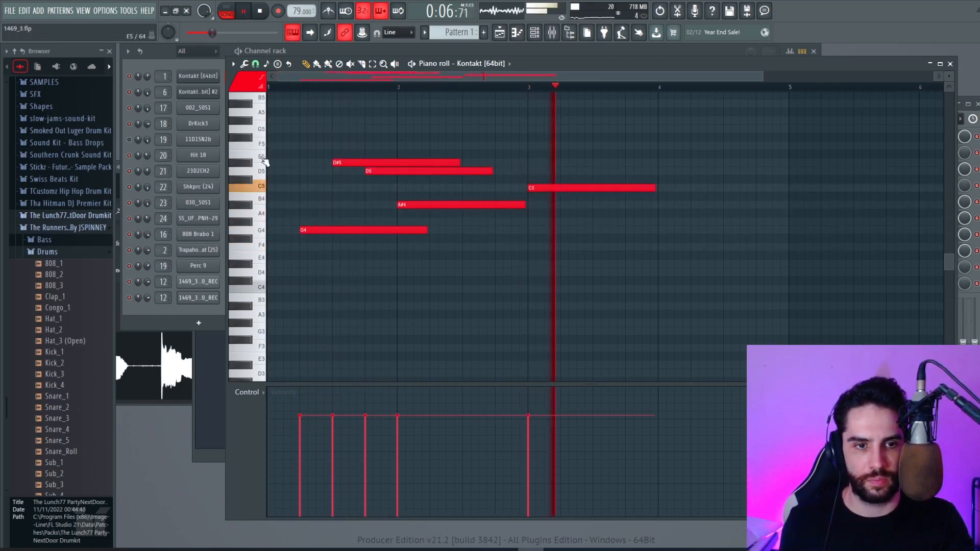
Shift the bar 3 C5 note one beat later and follow it with D5 and G5 notes in the same bar.
{"action": "left_click_drag", "start_coordinate": [573, 187], "coordinate": [608, 187]}
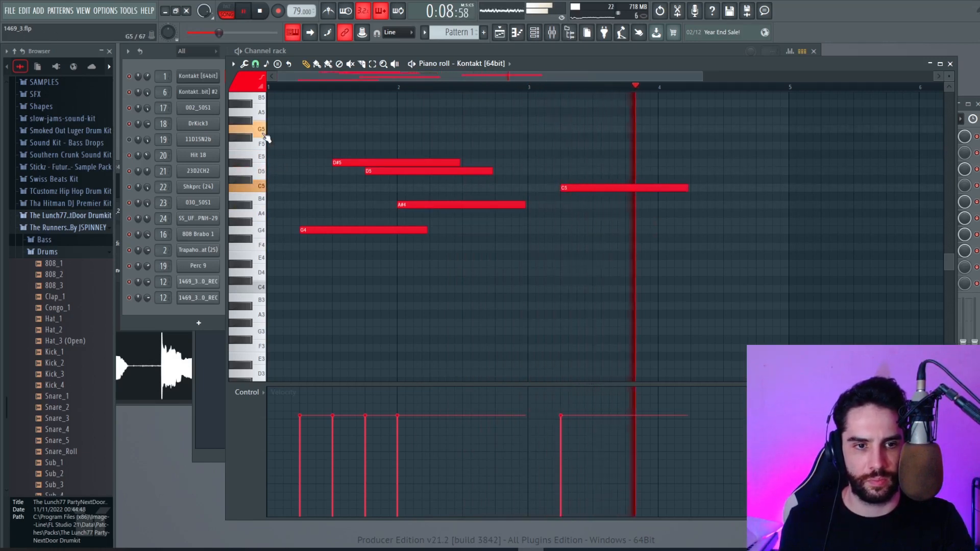
{"action": "left_click", "coordinate": [560, 88]}
{"action": "left_click", "coordinate": [597, 163]}
{"action": "key", "text": "space"}
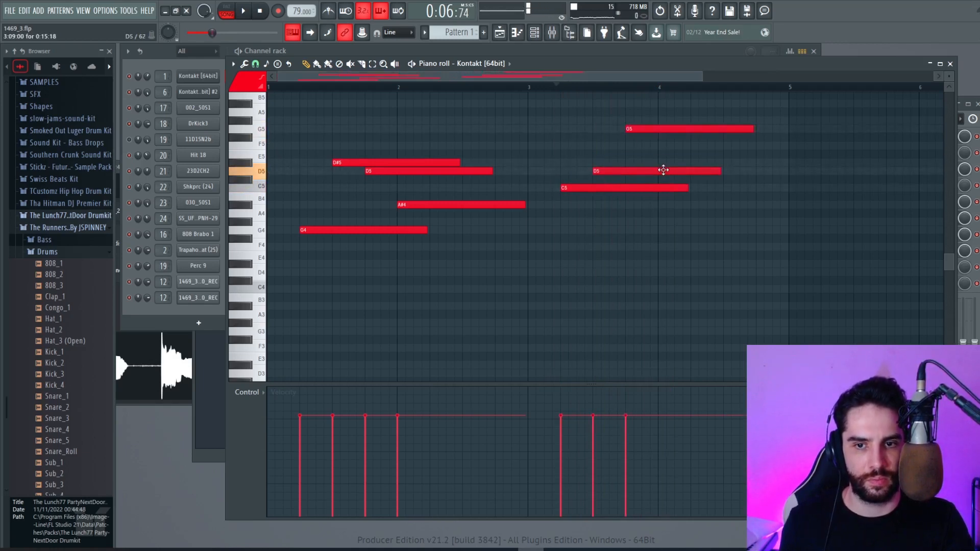
Shorten the bar 3 C5 note to end at bar 4 and add another C5 note starting at bar 4.
{"action": "key", "text": "space"}
{"action": "mouse_move", "coordinate": [688, 188]}
{"action": "left_mouse_down"}
{"action": "mouse_move", "coordinate": [656, 189]}
{"action": "mouse_move", "coordinate": [673, 188]}
{"action": "left_mouse_up"}
{"action": "left_click", "coordinate": [663, 188]}
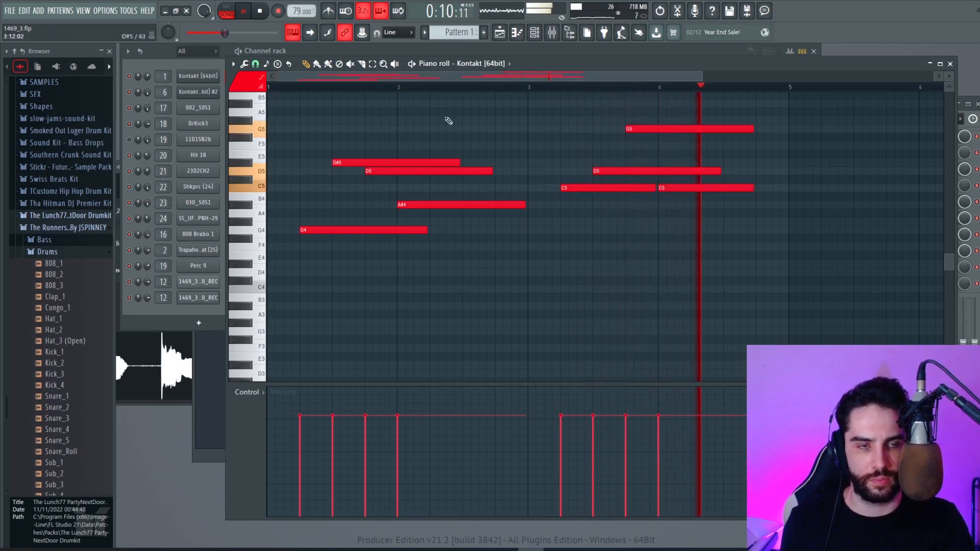
{"action": "left_click", "coordinate": [249, 63]}
{"action": "left_click", "coordinate": [278, 141]}
{"action": "key", "text": "Return"}
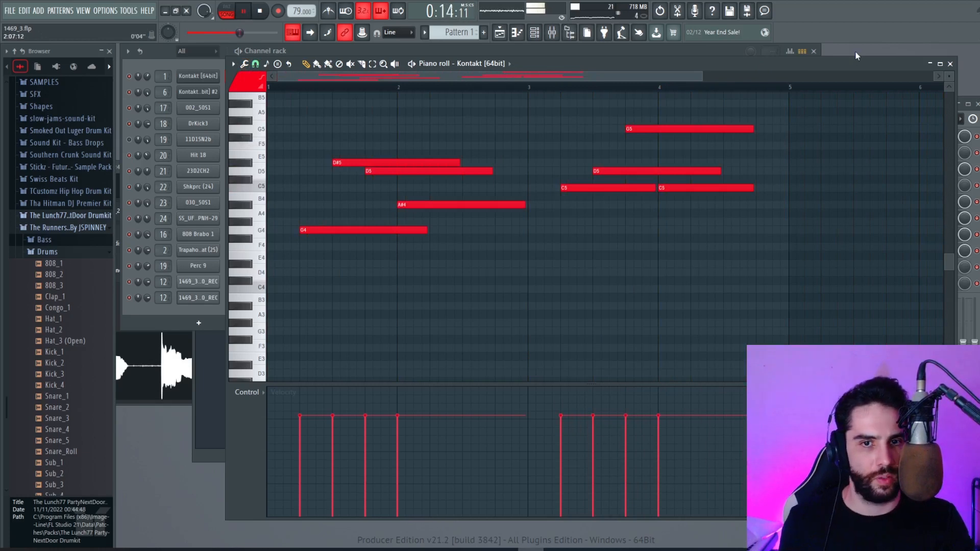
Stop playback and start a drum pattern in Pattern 2, with 002_50SI on step 1 and the OZ-Snare sample on step 5.
{"action": "key", "text": "space"}
{"action": "left_click", "coordinate": [532, 54]}
{"action": "left_click", "coordinate": [489, 31]}
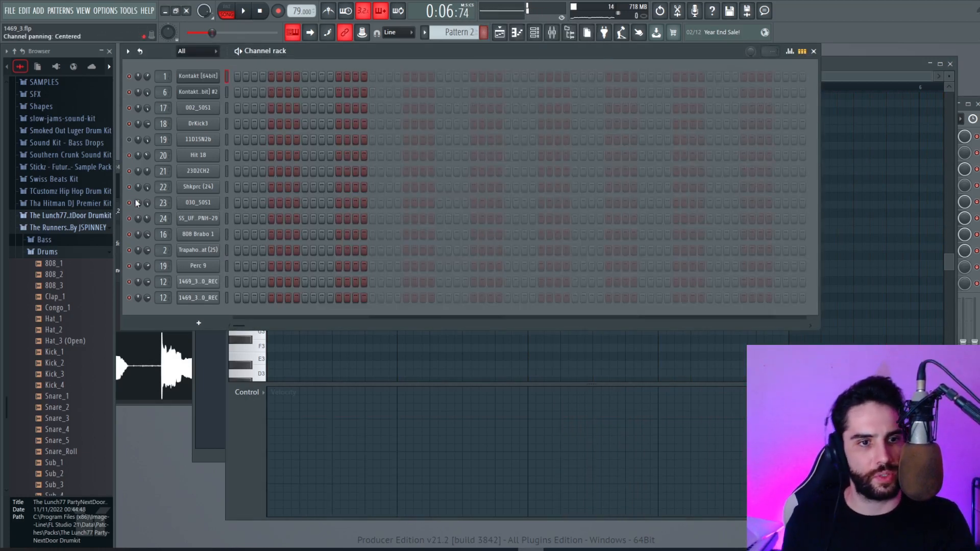
{"action": "left_click", "coordinate": [227, 155]}
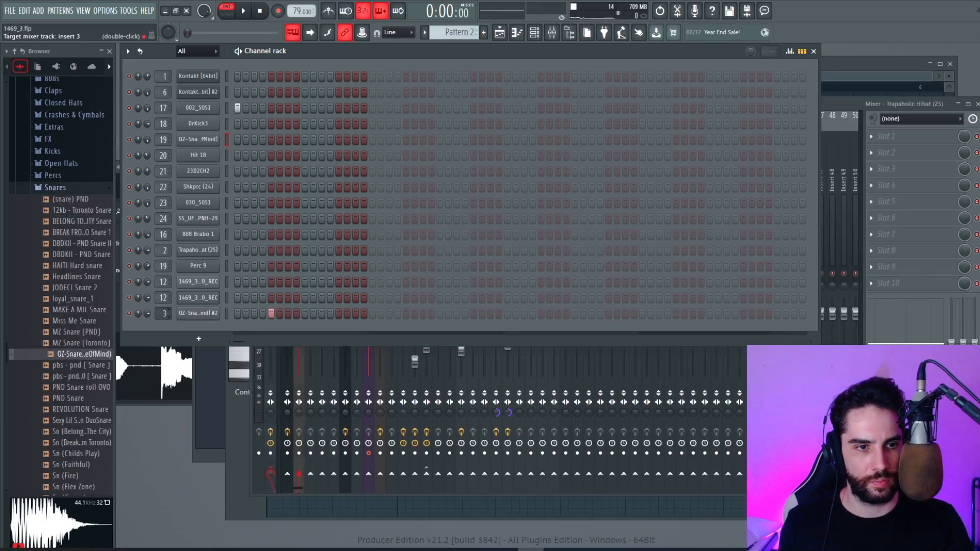
Route the added OZ-Snare #2 channel to mixer track 19 and turn on the metronome.
{"action": "left_click_drag", "start_coordinate": [164, 313], "coordinate": [164, 289]}
{"action": "left_click", "coordinate": [355, 109]}
{"action": "left_click", "coordinate": [328, 10]}
Set the 002_50SI hits to steps 1, 10 and 11 and add an OZ-Snare #2 hit on step 13 while checking playback.
{"action": "left_click", "coordinate": [322, 108]}
{"action": "left_click", "coordinate": [339, 108]}
{"action": "key", "text": "space"}
{"action": "key", "text": "space"}
{"action": "left_click", "coordinate": [330, 108]}
{"action": "left_click", "coordinate": [339, 313]}
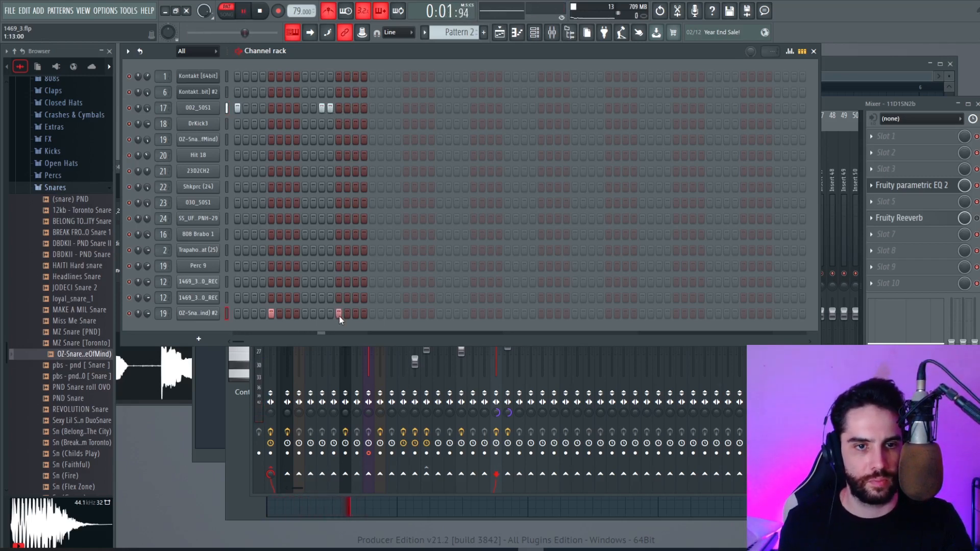
{"action": "left_click", "coordinate": [331, 108]}
{"action": "left_click", "coordinate": [313, 108]}
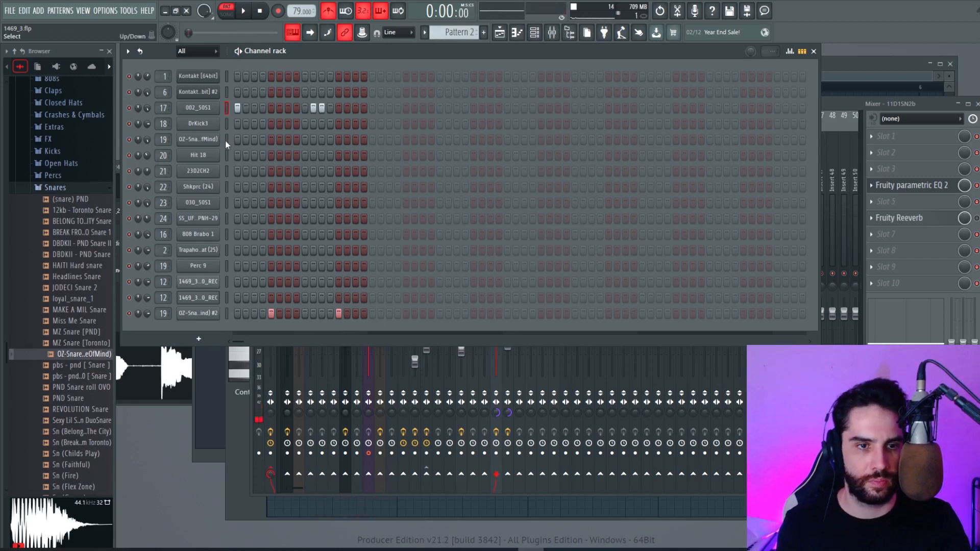
Fill the Hit 18 channel at regular intervals and rearrange its hits to steps 3, 7, 11 and 15.
{"action": "right_click", "coordinate": [203, 156]}
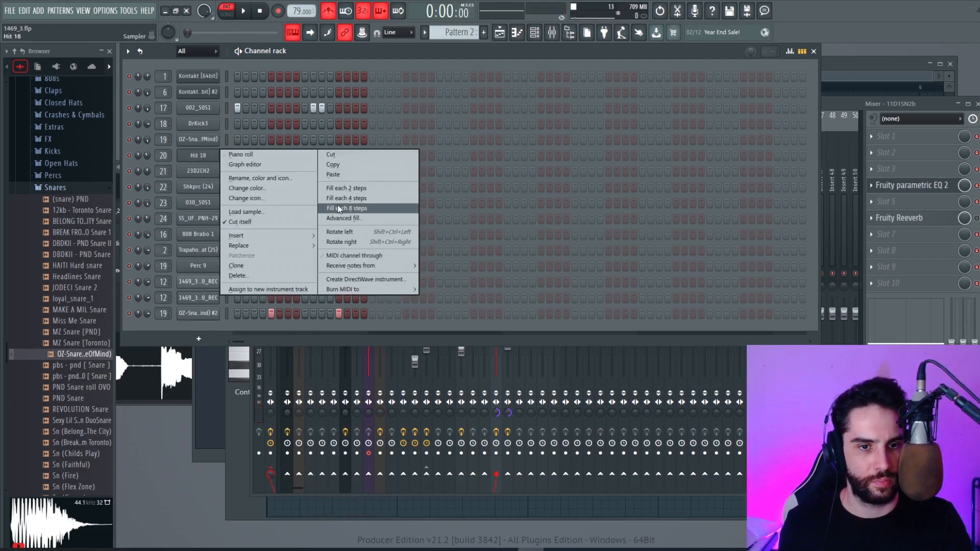
{"action": "left_click", "coordinate": [338, 205]}
{"action": "left_click", "coordinate": [237, 156]}
{"action": "left_click", "coordinate": [255, 155]}
{"action": "left_click", "coordinate": [305, 155]}
{"action": "left_click", "coordinate": [322, 156]}
{"action": "left_click", "coordinate": [339, 156]}
{"action": "left_click", "coordinate": [356, 155]}
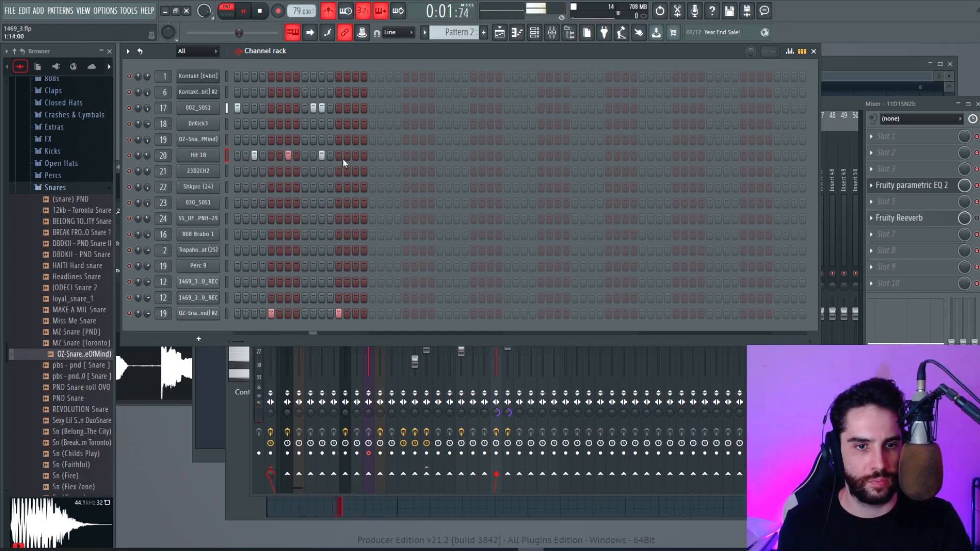
Place hits on steps 1 and 9 of the channel routed to mixer track 21, and select the 030_50SI channel.
{"action": "left_click", "coordinate": [226, 171]}
{"action": "left_click", "coordinate": [238, 171]}
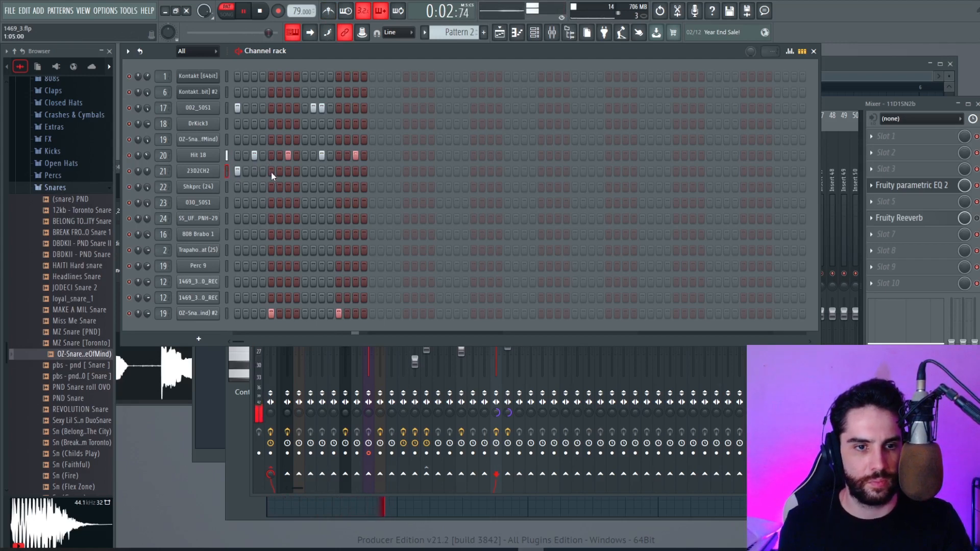
{"action": "left_click", "coordinate": [305, 171]}
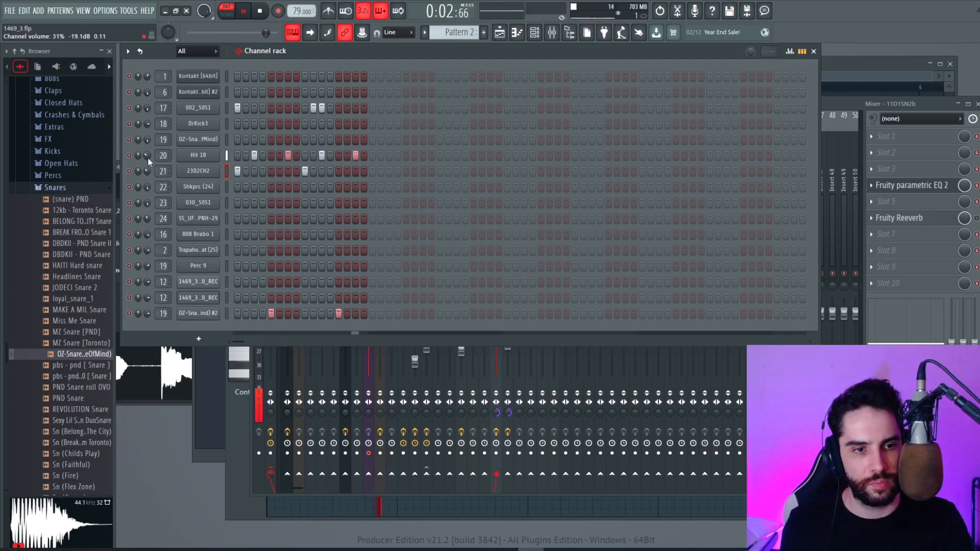
{"action": "left_click", "coordinate": [225, 202]}
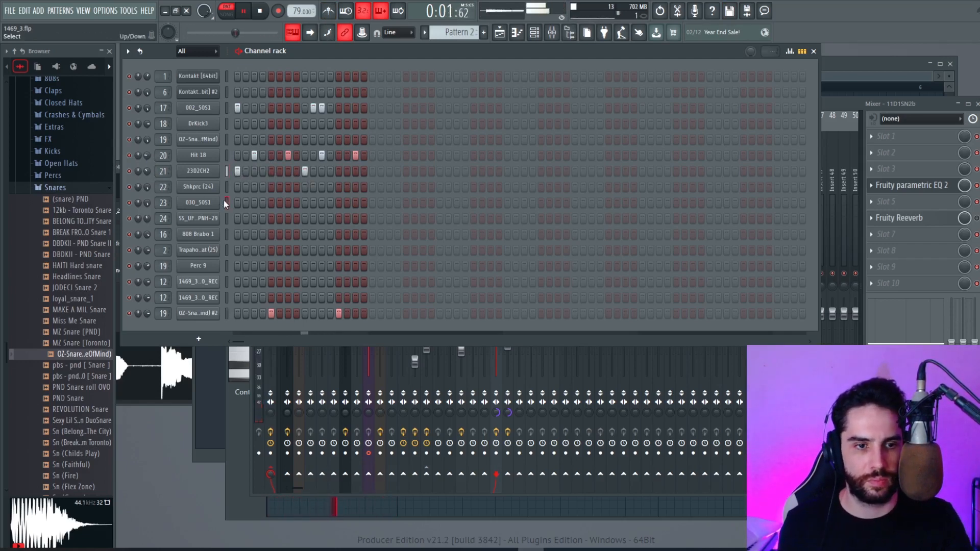
Place Pattern 2 on the REC track below Pattern 1 in the playlist and repeat both patterns through bar 8.
{"action": "key", "text": "space"}
{"action": "left_click", "coordinate": [500, 32]}
{"action": "scroll", "coordinate": [465, 339], "scroll_direction": "down", "scroll_amount": 1}
{"action": "left_click_drag", "start_coordinate": [356, 278], "coordinate": [346, 272]}
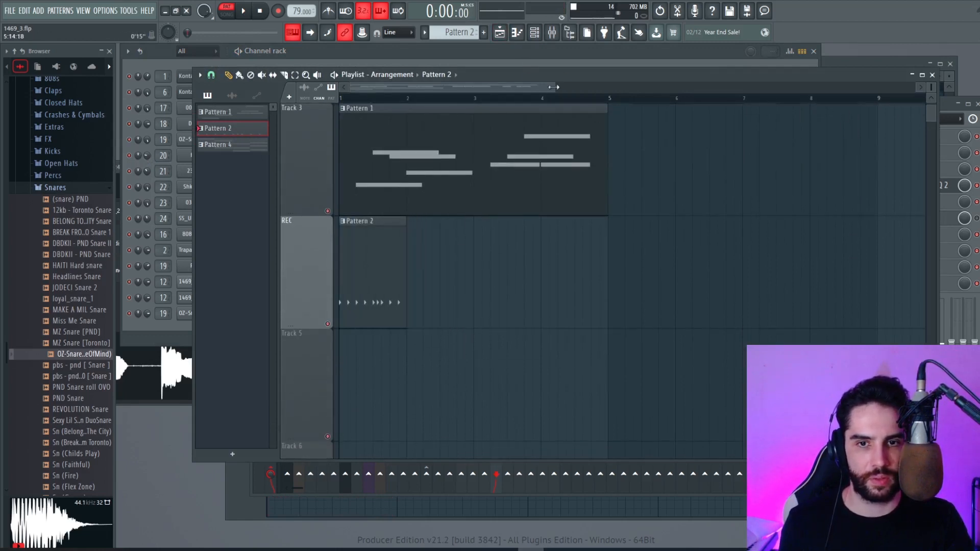
{"action": "left_click_drag", "start_coordinate": [553, 88], "coordinate": [880, 88]}
{"action": "scroll", "coordinate": [798, 137], "scroll_direction": "down", "scroll_amount": 4}
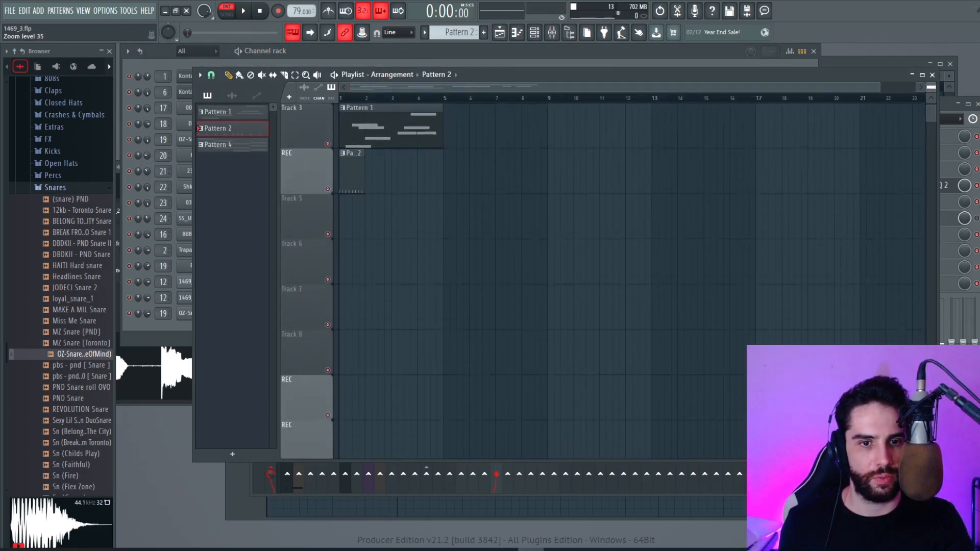
{"action": "scroll", "coordinate": [786, 141], "scroll_direction": "up", "scroll_amount": 2}
Play the arrangement in song mode and select Pattern 2 from its playlist clip for editing in the channel rack.
{"action": "left_click", "coordinate": [227, 11]}
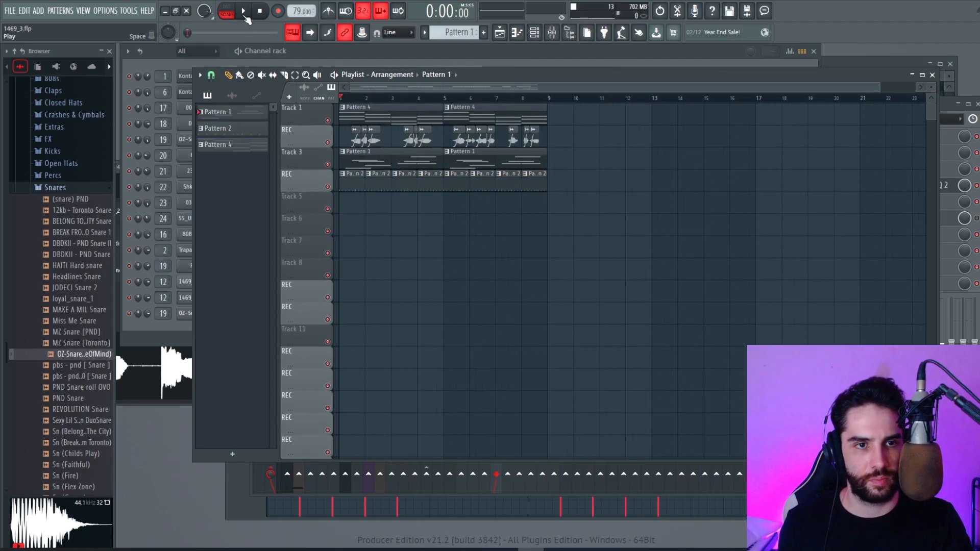
{"action": "left_click", "coordinate": [244, 11]}
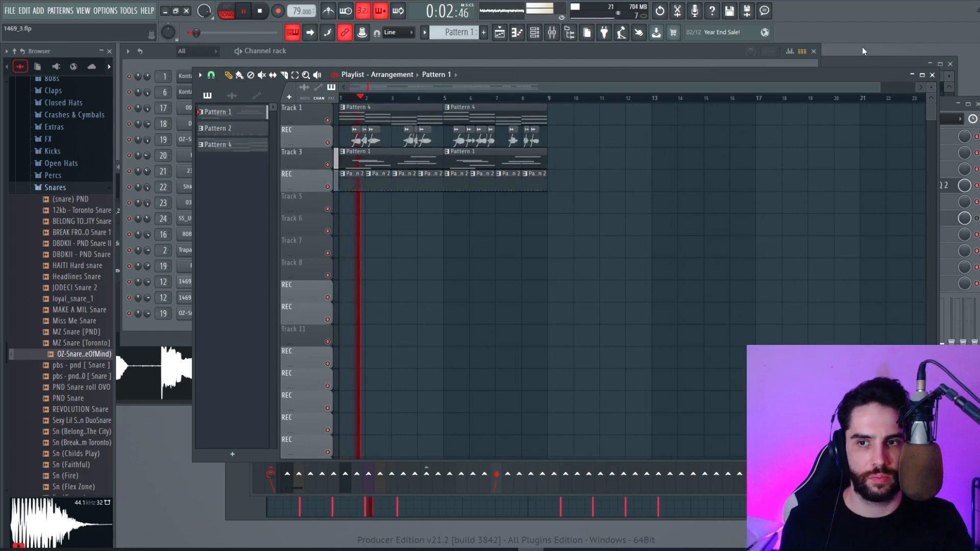
{"action": "key", "text": "F6"}
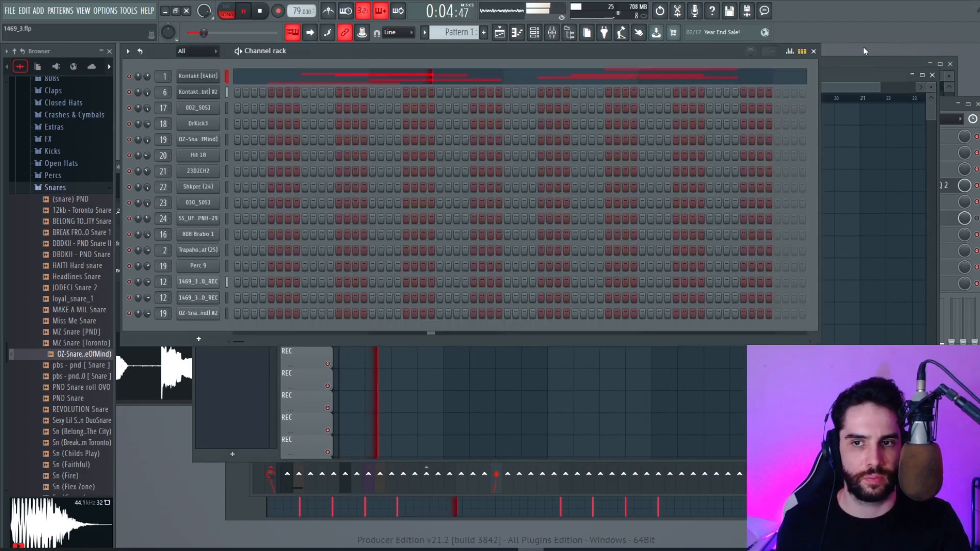
{"action": "left_click", "coordinate": [498, 33]}
{"action": "left_click", "coordinate": [435, 177]}
{"action": "key", "text": "F6"}
{"action": "key", "text": "space"}
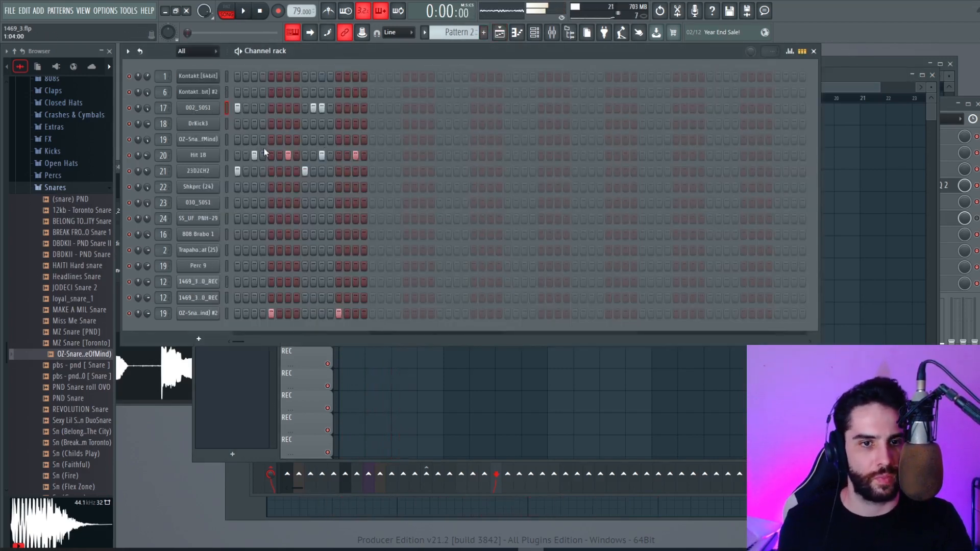
Add a 002_50SI hit on step 8 and remove the one on step 10 while checking playback.
{"action": "key", "text": "space"}
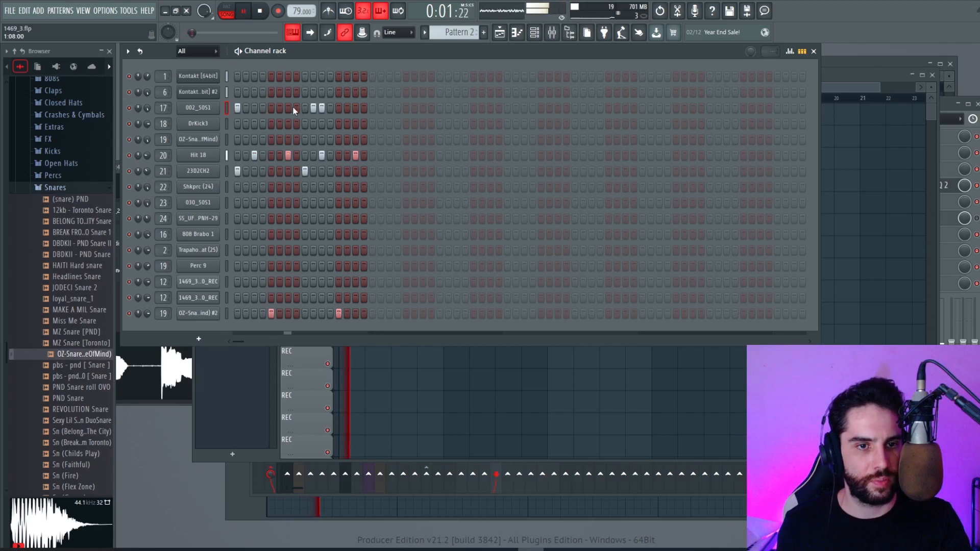
{"action": "left_click", "coordinate": [290, 107]}
{"action": "left_click", "coordinate": [295, 108]}
{"action": "key", "text": "space"}
{"action": "key", "text": "space"}
{"action": "right_click", "coordinate": [289, 109]}
{"action": "right_click", "coordinate": [314, 109]}
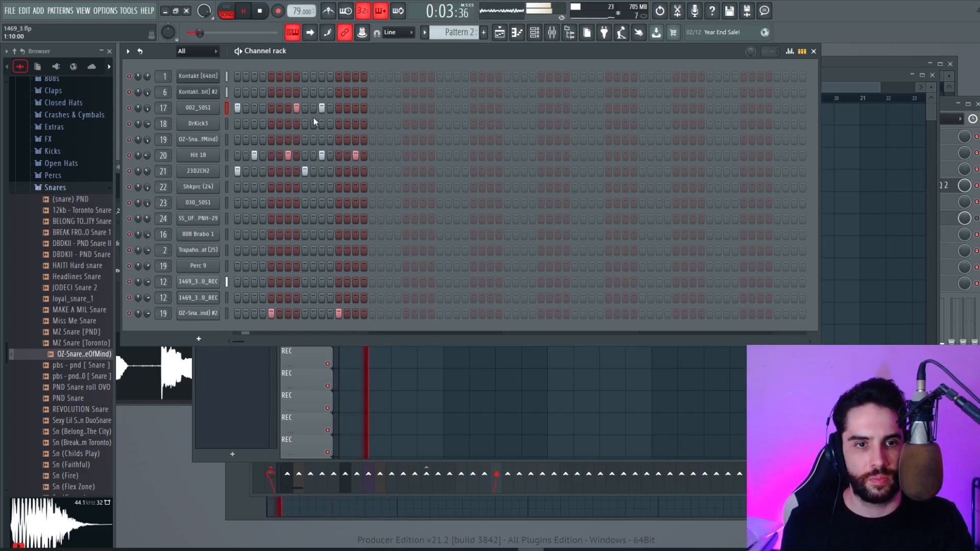
Check the arrangement in the playlist, stop playback and audition the channel routed to mixer track 24.
{"action": "left_click", "coordinate": [500, 33]}
{"action": "key", "text": "space"}
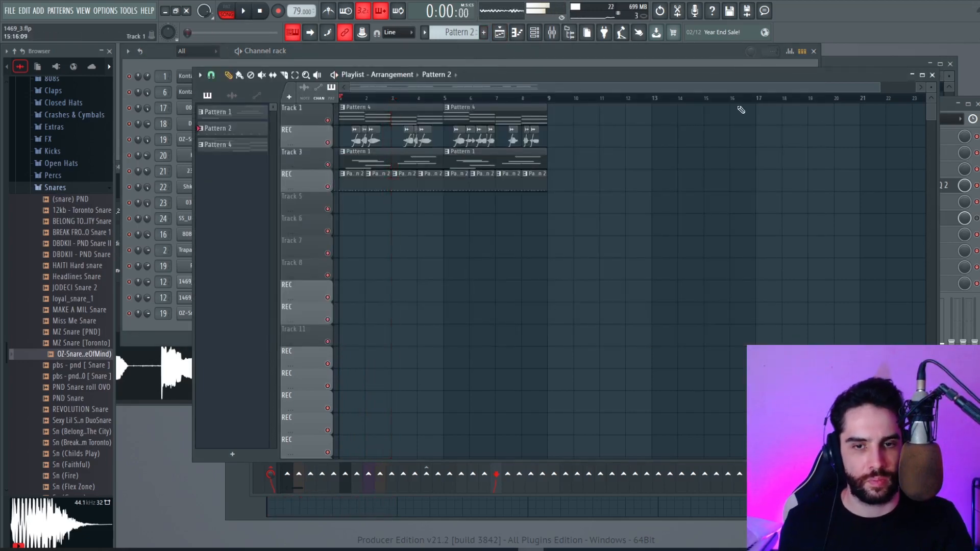
{"action": "key", "text": "F6"}
{"action": "left_click", "coordinate": [11, 12]}
{"action": "left_click", "coordinate": [25, 59]}
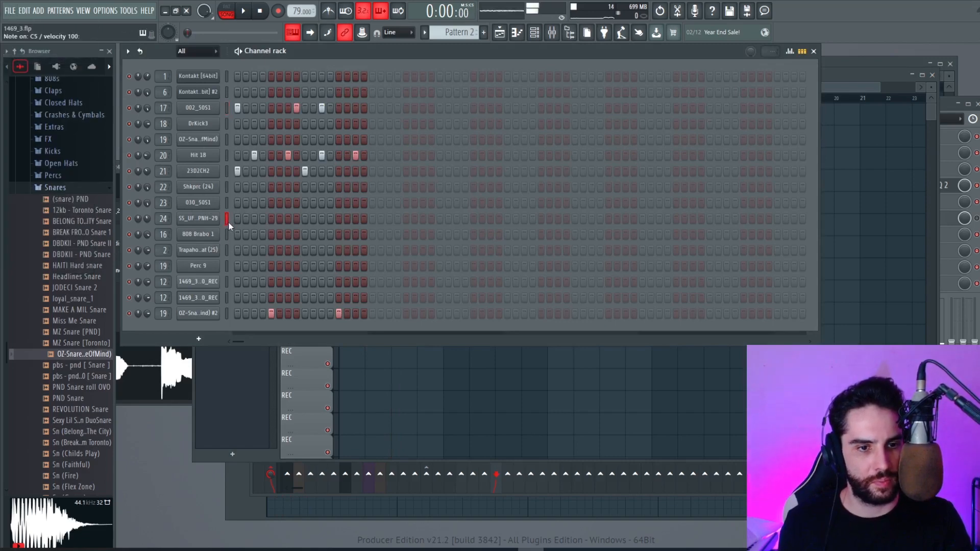
Copy the lowest note of each Pattern 4 chord in the Kontakt #2 part: C5, A#4, G4 and G#4.
{"action": "left_click", "coordinate": [499, 32]}
{"action": "double_click", "coordinate": [389, 115]}
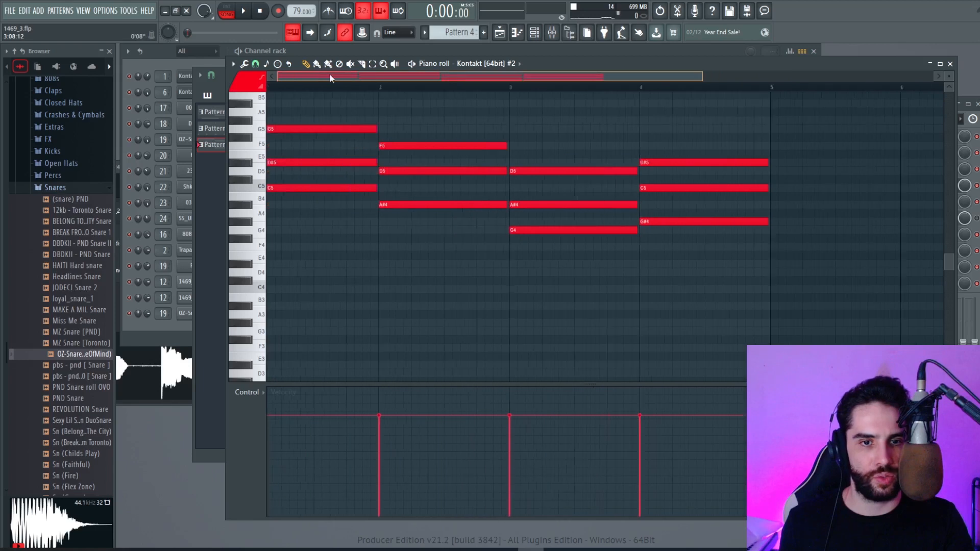
{"action": "left_click", "coordinate": [393, 264], "text": "ctrl"}
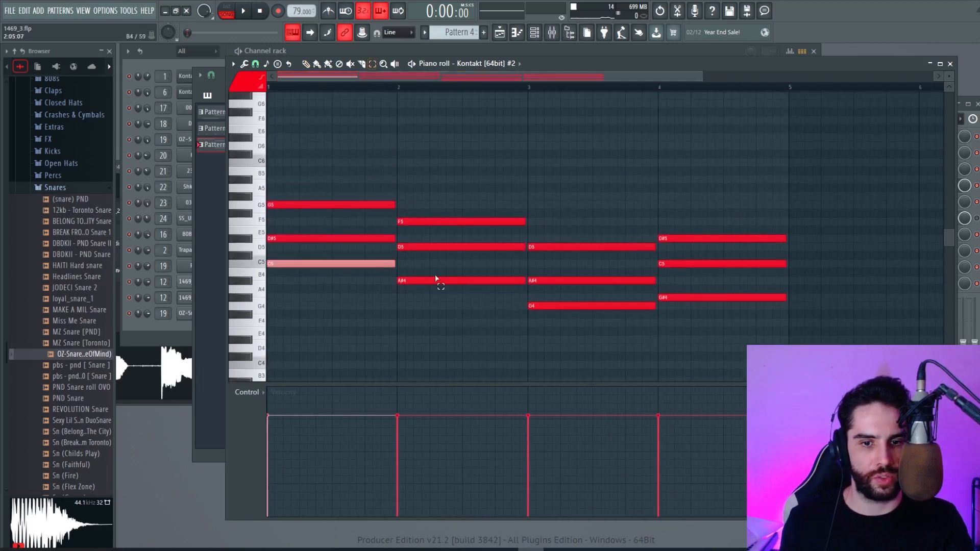
{"action": "left_click", "coordinate": [437, 280], "text": "ctrl"}
{"action": "left_click", "coordinate": [536, 306], "text": "ctrl"}
{"action": "left_click", "coordinate": [707, 298], "text": "ctrl"}
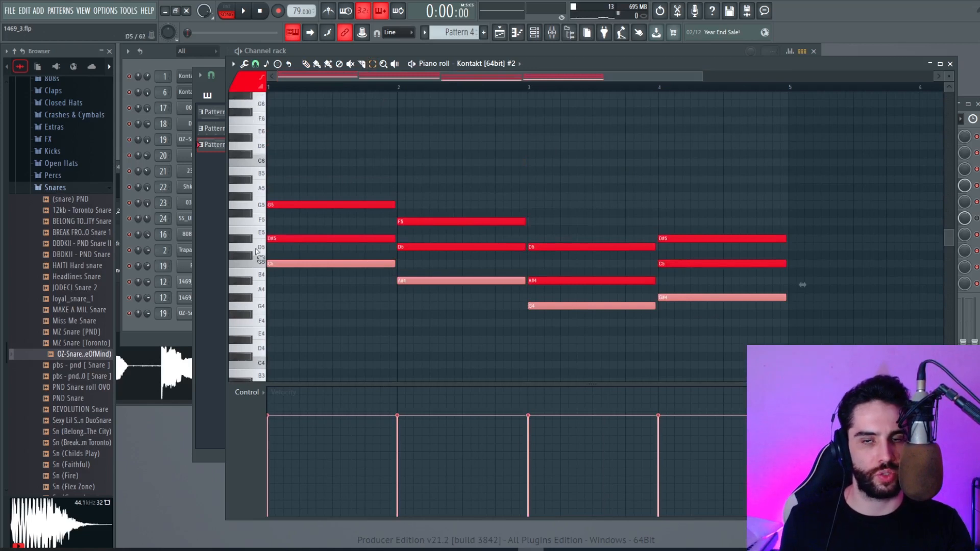
Create a new empty pattern, audition the drum channels and open the piano roll for 808 Brabo 1.
{"action": "left_click", "coordinate": [566, 51]}
{"action": "left_click", "coordinate": [483, 34]}
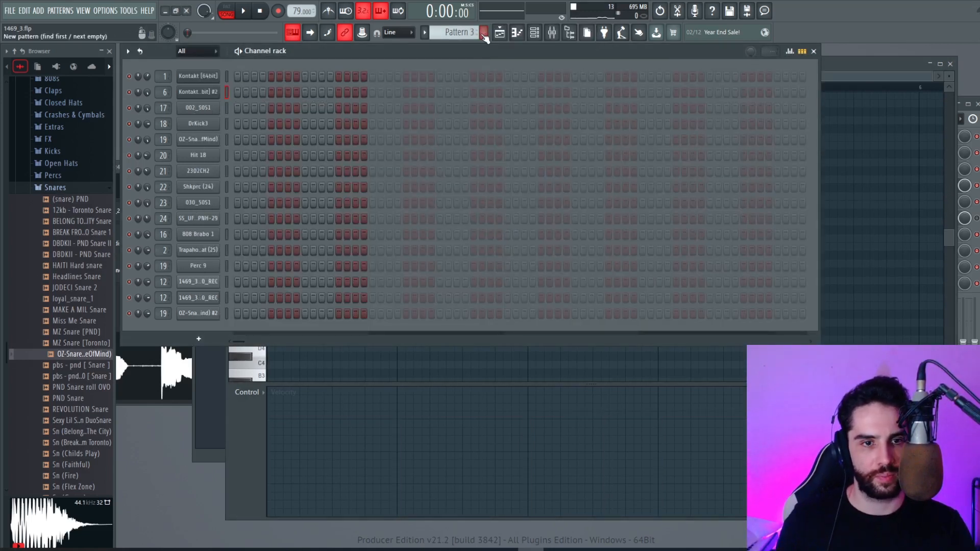
{"action": "left_click", "coordinate": [228, 107]}
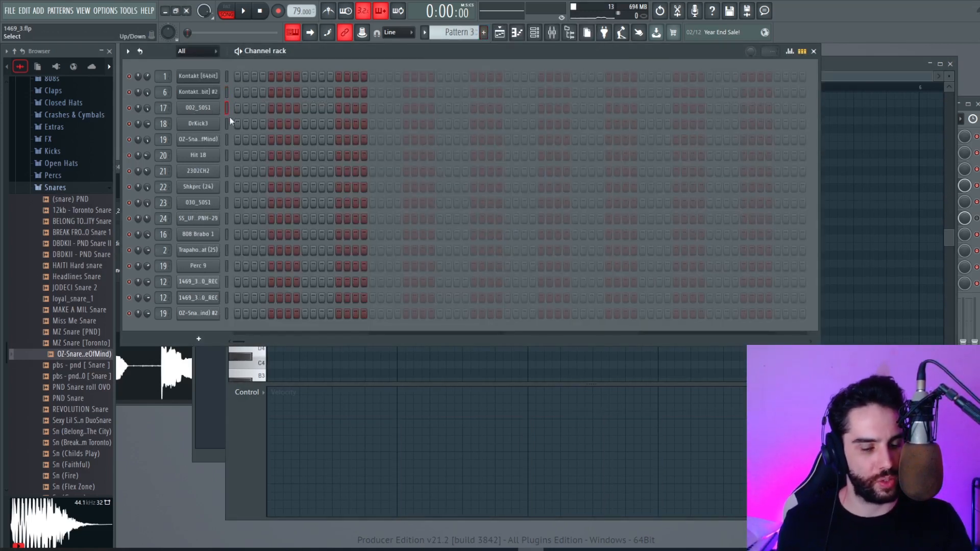
{"action": "left_click", "coordinate": [226, 221]}
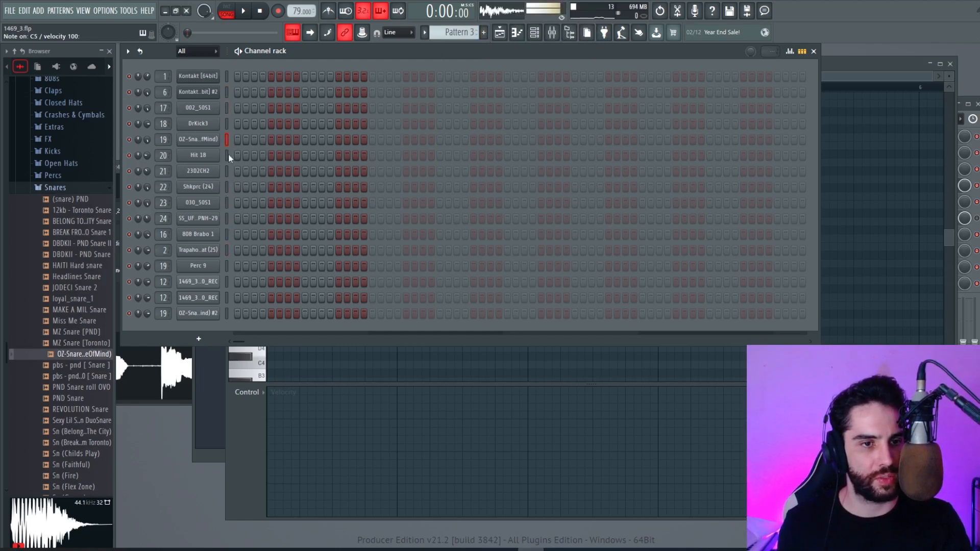
{"action": "right_click", "coordinate": [228, 234]}
{"action": "left_click", "coordinate": [236, 234]}
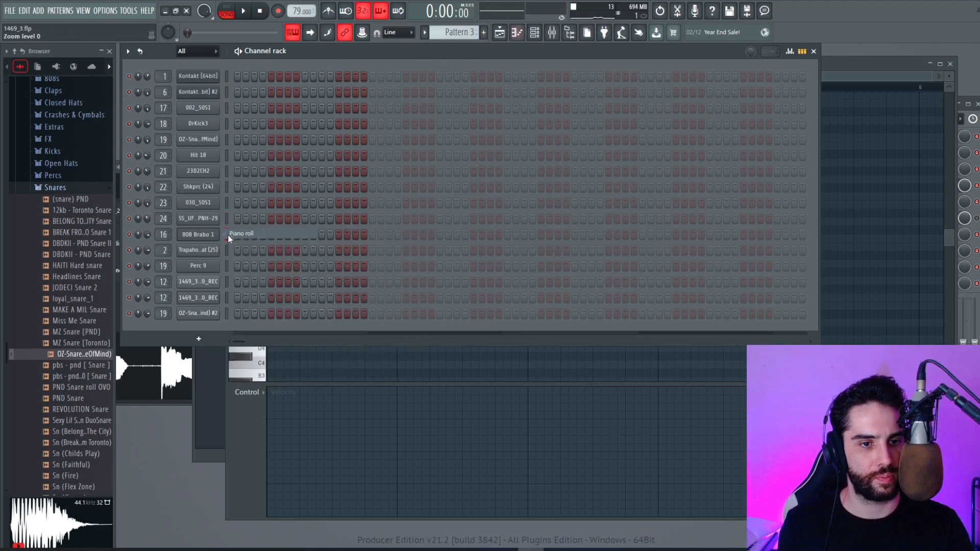
Paste the root notes into the 808 Brabo 1 piano roll and transpose them by octaves so the line starts on C5.
{"action": "key", "text": "ctrl+Up"}
{"action": "key", "text": "ctrl+Up"}
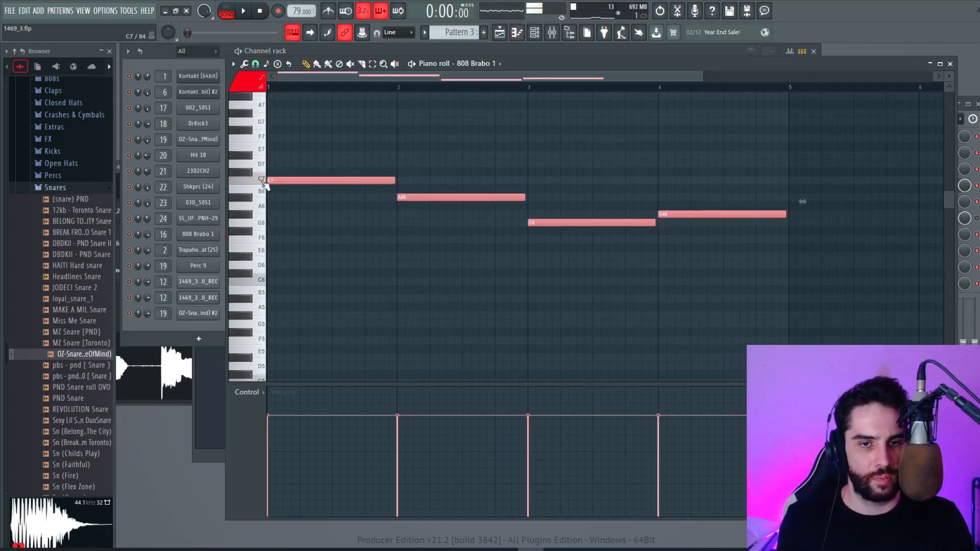
{"action": "key", "text": "ctrl+Down"}
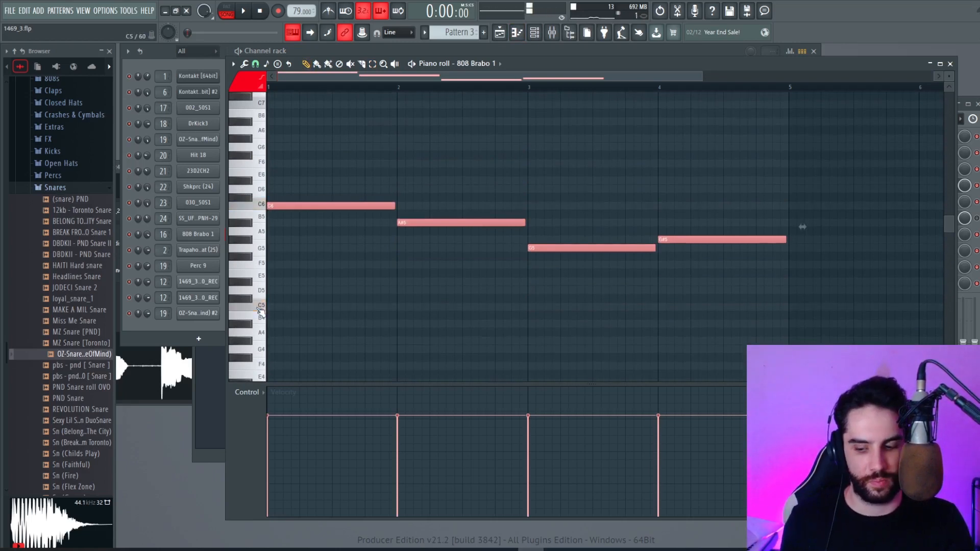
{"action": "key", "text": "ctrl+Down"}
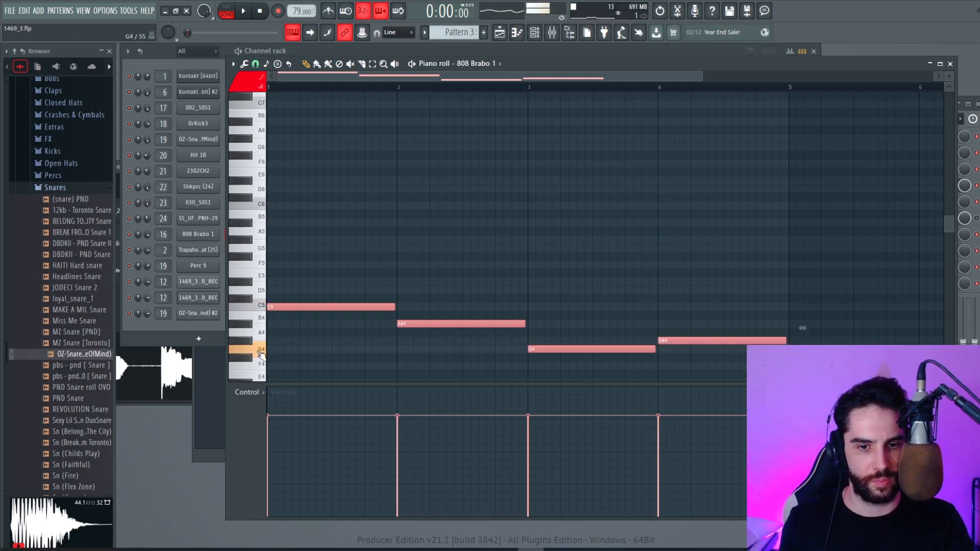
{"action": "left_click", "coordinate": [573, 213]}
{"action": "right_click", "coordinate": [574, 213]}
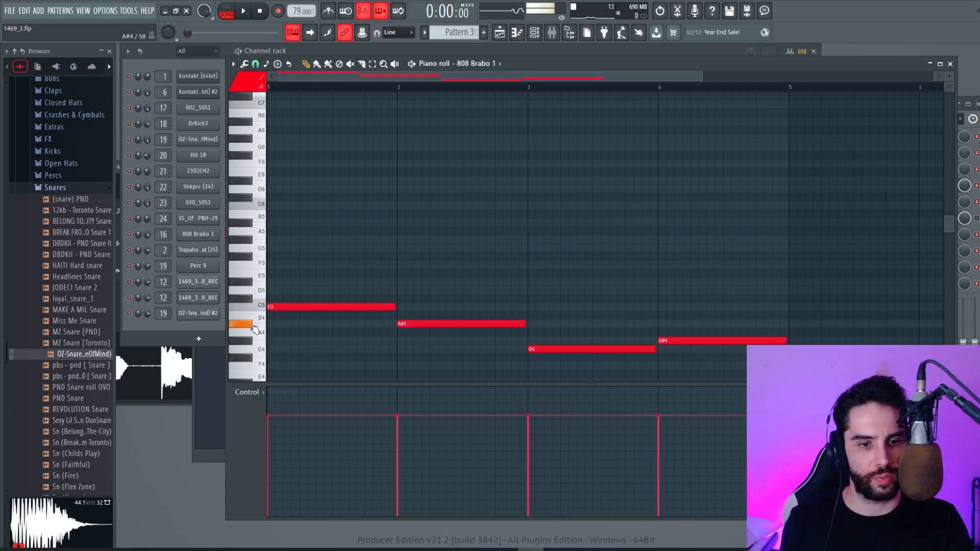
Raise the last two 808 notes one octave to G5 and G#5, and place Pattern 3 twice on Track 5 through bar 8.
{"action": "left_click_drag", "start_coordinate": [674, 289], "coordinate": [614, 363]}
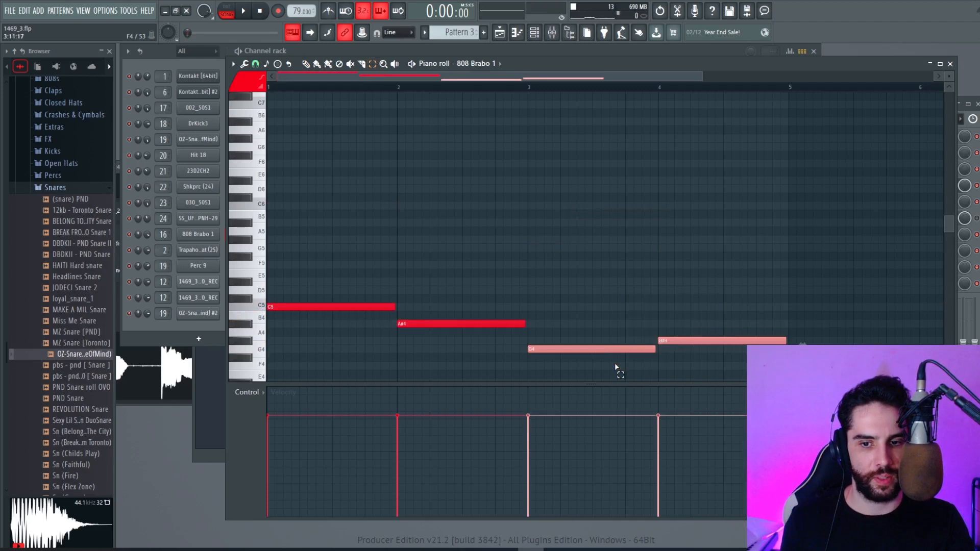
{"action": "key", "text": "ctrl+Up"}
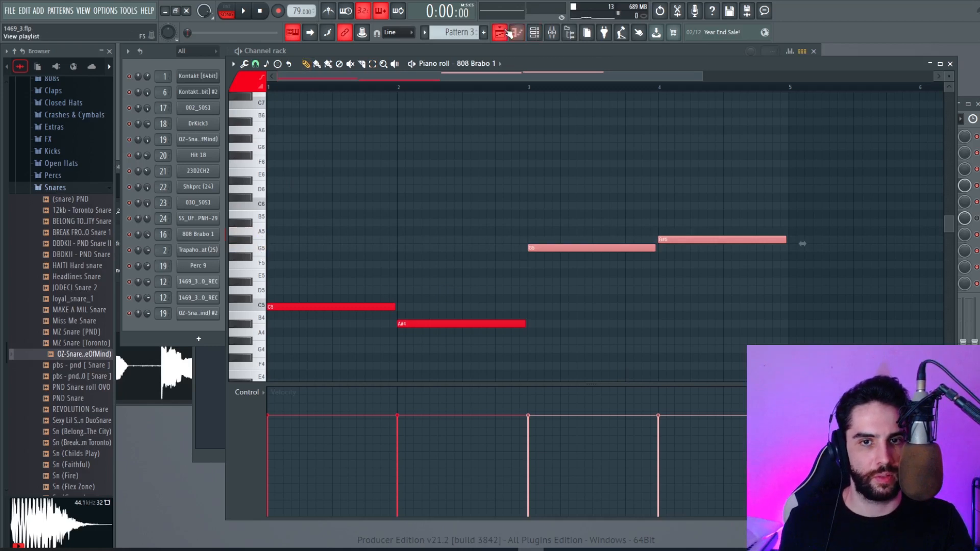
{"action": "left_click", "coordinate": [509, 34]}
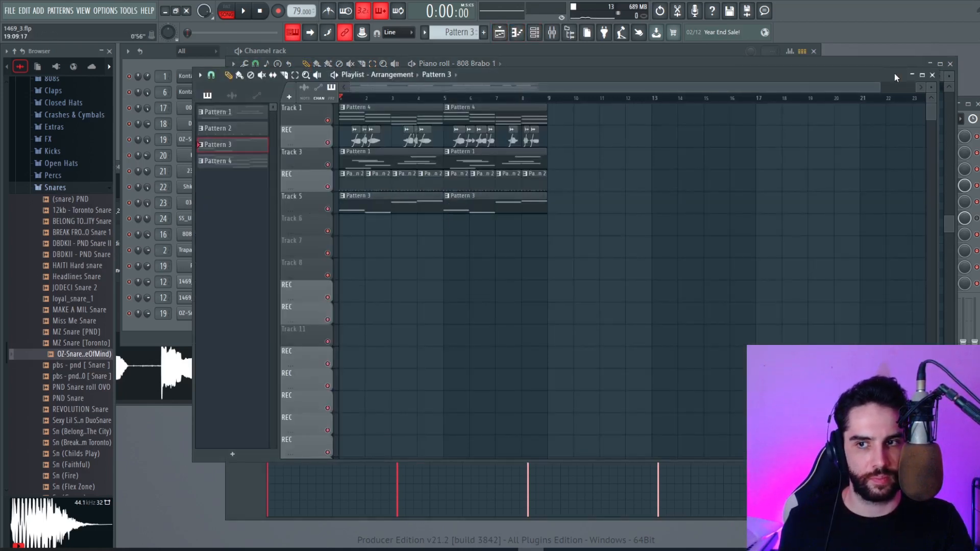
Play the arrangement and show the sample settings of the 808 Brabo 1 channel.
{"action": "key", "text": "F6"}
{"action": "key", "text": "space"}
{"action": "left_click", "coordinate": [202, 236]}
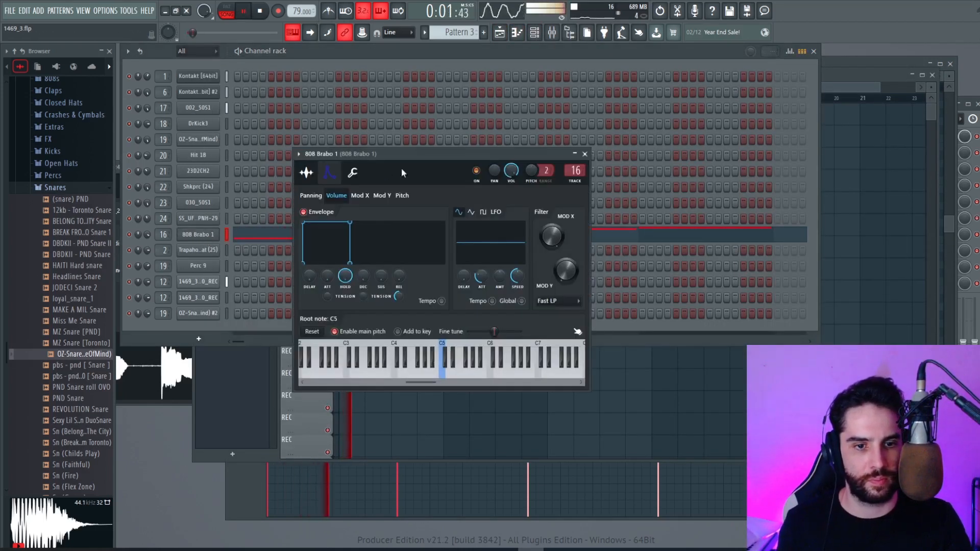
{"action": "left_click", "coordinate": [312, 172]}
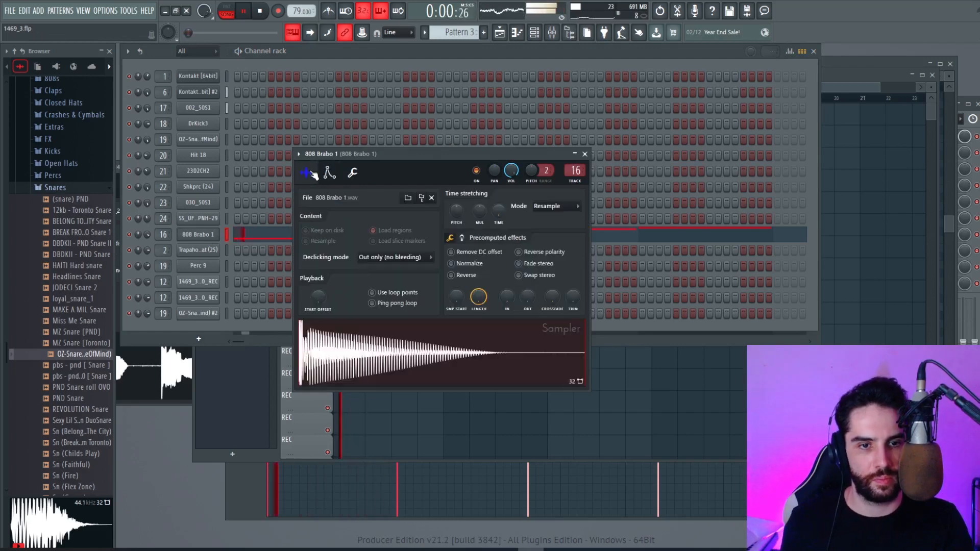
Open Pattern 3's 808 Brabo 1 notes from the playlist and listen to the bass line from the start.
{"action": "key", "text": "F5"}
{"action": "left_click", "coordinate": [377, 219]}
{"action": "key", "text": "space"}
{"action": "right_click", "coordinate": [378, 220]}
{"action": "double_click", "coordinate": [378, 207]}
{"action": "left_click_drag", "start_coordinate": [443, 78], "coordinate": [317, 79]}
{"action": "mouse_move", "coordinate": [302, 305]}
{"action": "left_mouse_down"}
{"action": "mouse_move", "coordinate": [302, 206]}
{"action": "mouse_move", "coordinate": [302, 309]}
{"action": "left_mouse_up"}
{"action": "key", "text": "space"}
{"action": "key", "text": "space"}
{"action": "key", "text": "space"}
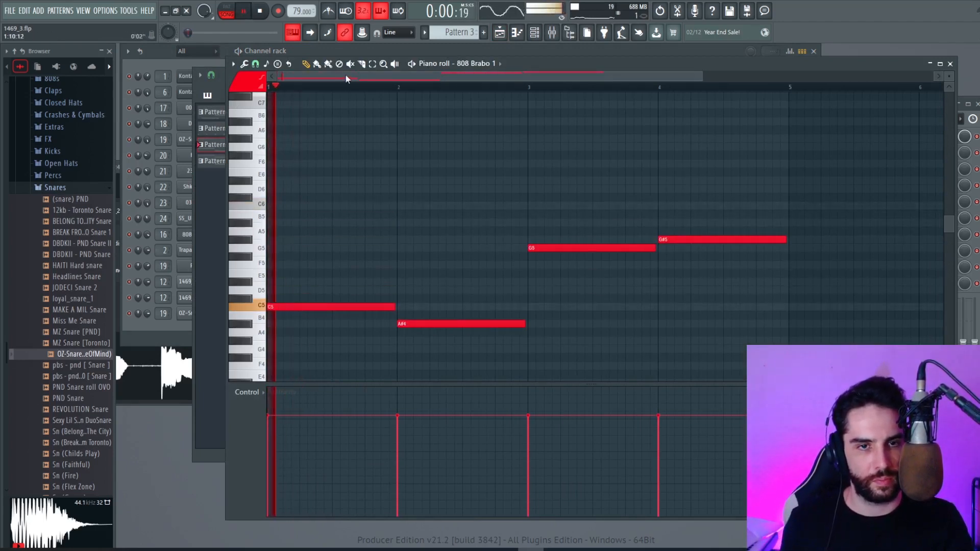
Slice the bar 1 C5 note of the 808 at about steps 7 and 9 while checking playback.
{"action": "key", "text": "space"}
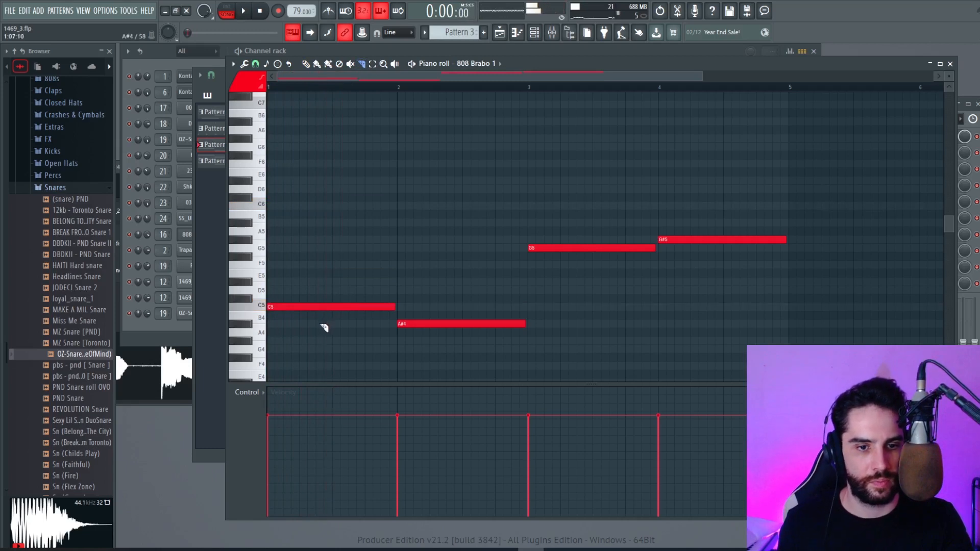
{"action": "left_click", "coordinate": [317, 305]}
{"action": "key", "text": "space"}
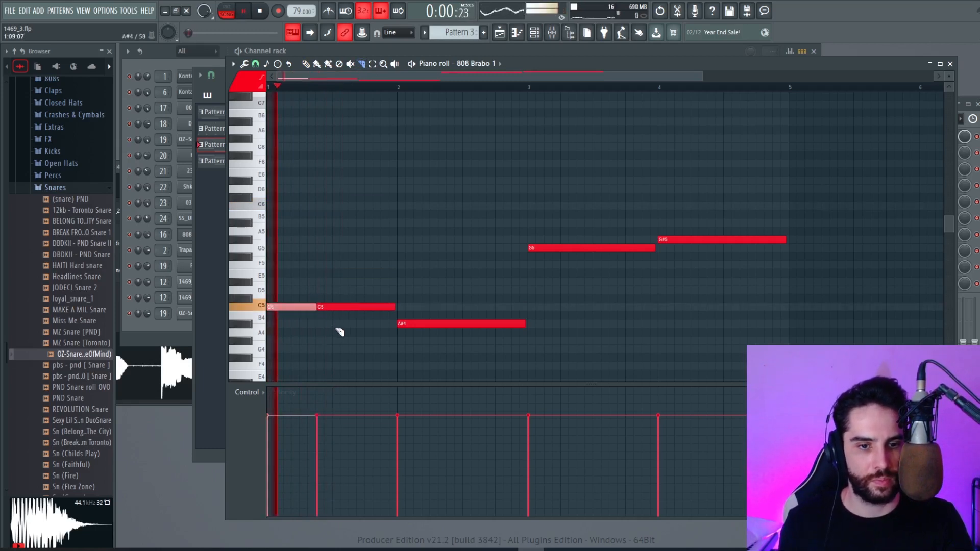
{"action": "left_click", "coordinate": [334, 307]}
{"action": "key", "text": "space"}
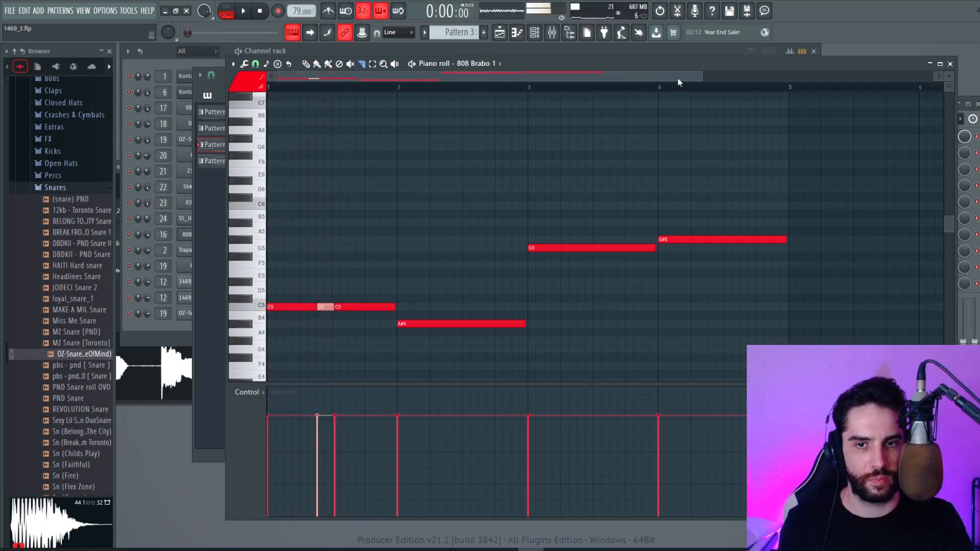
Move the second and third C5 slices in bar 1 to start at about steps 8 and 11.
{"action": "left_click_drag", "start_coordinate": [698, 78], "coordinate": [467, 77]}
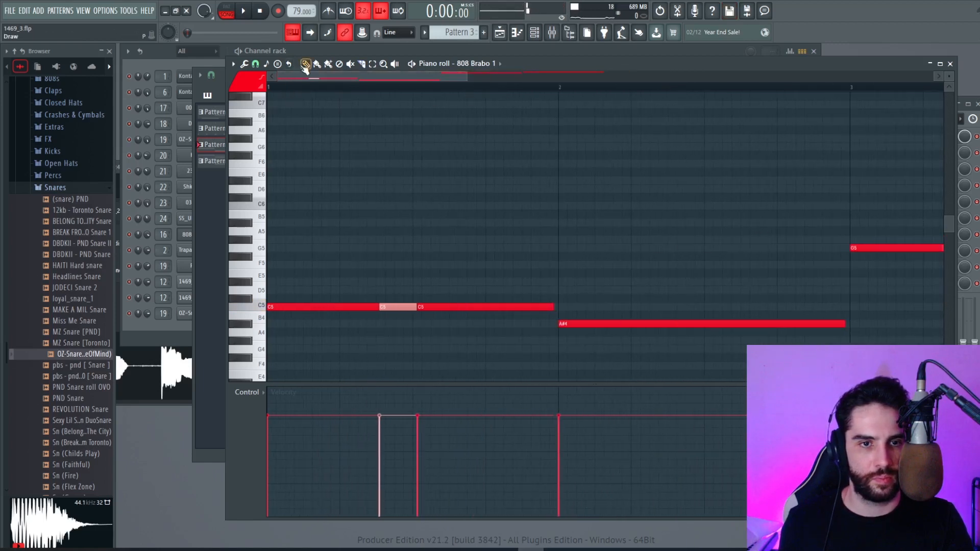
{"action": "key", "text": "space"}
{"action": "left_click_drag", "start_coordinate": [444, 306], "coordinate": [481, 305]}
{"action": "left_click_drag", "start_coordinate": [392, 306], "coordinate": [407, 304]}
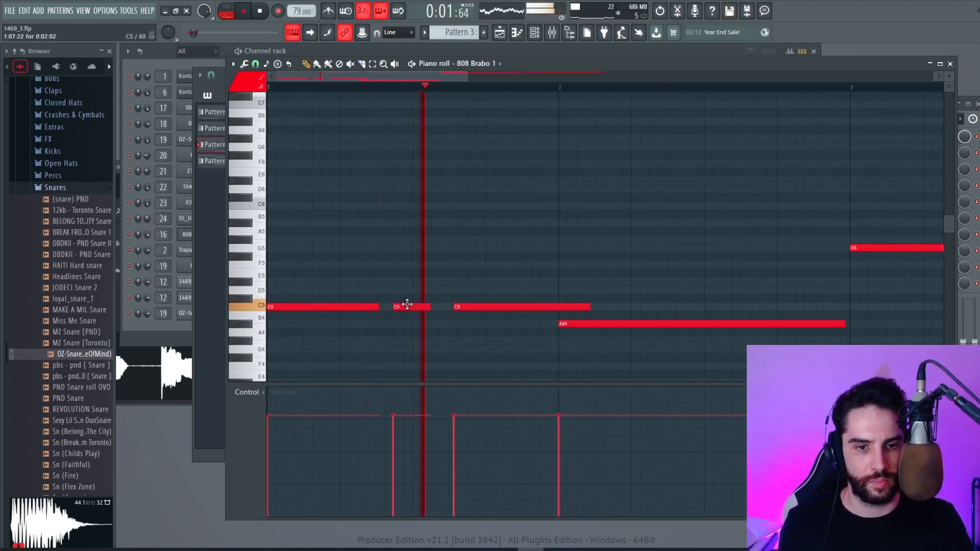
{"action": "key", "text": "space"}
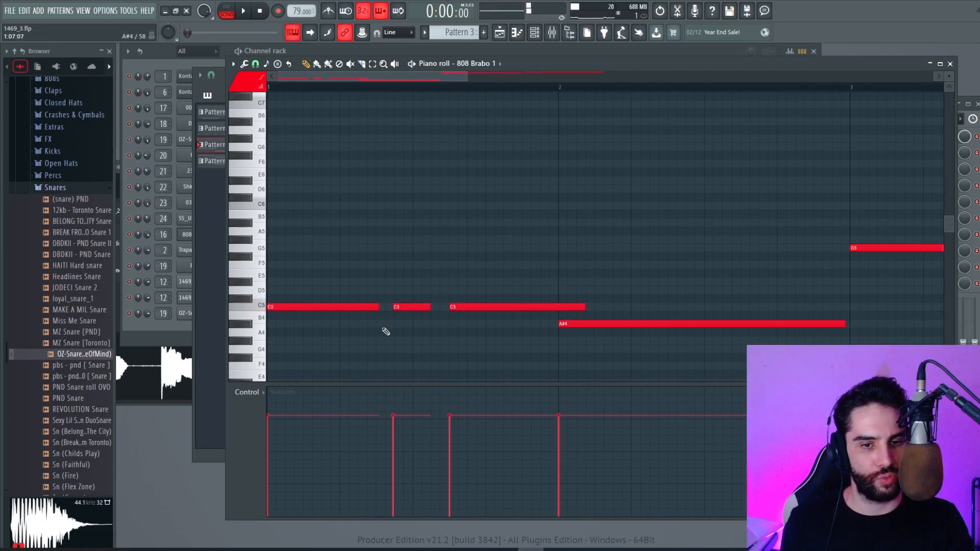
Quantize the 808 Brabo 1 notes and play the result.
{"action": "left_click", "coordinate": [274, 67]}
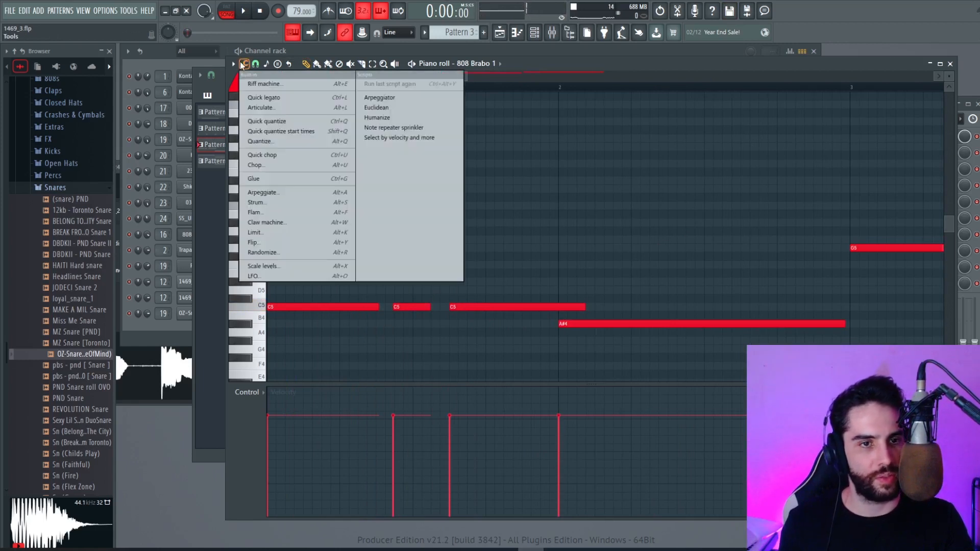
{"action": "left_click", "coordinate": [268, 143]}
{"action": "key", "text": "Return"}
{"action": "key", "text": "space"}
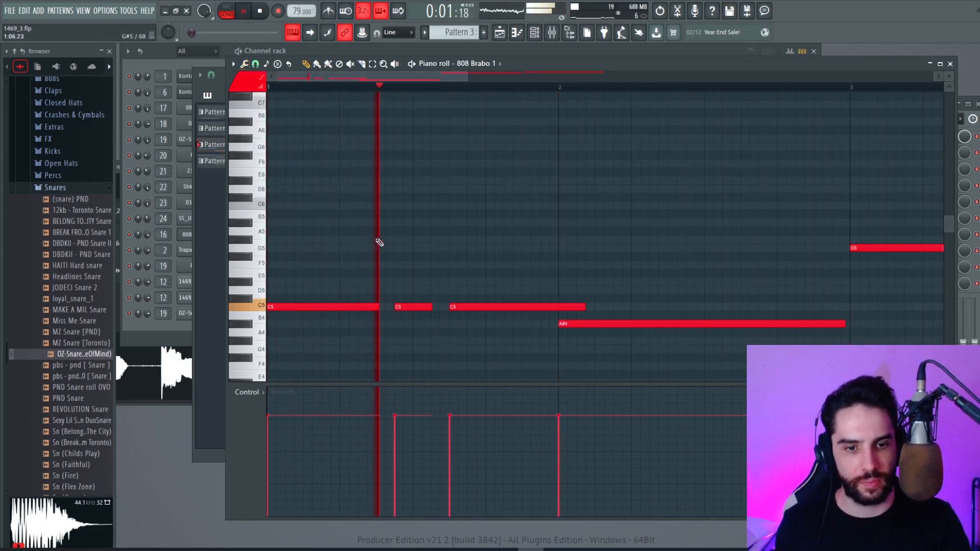
Raise the middle bar 1 slice an octave to C6 and adjust the three bar 1 note lengths to close the gaps and end before bar 2.
{"action": "key", "text": "space"}
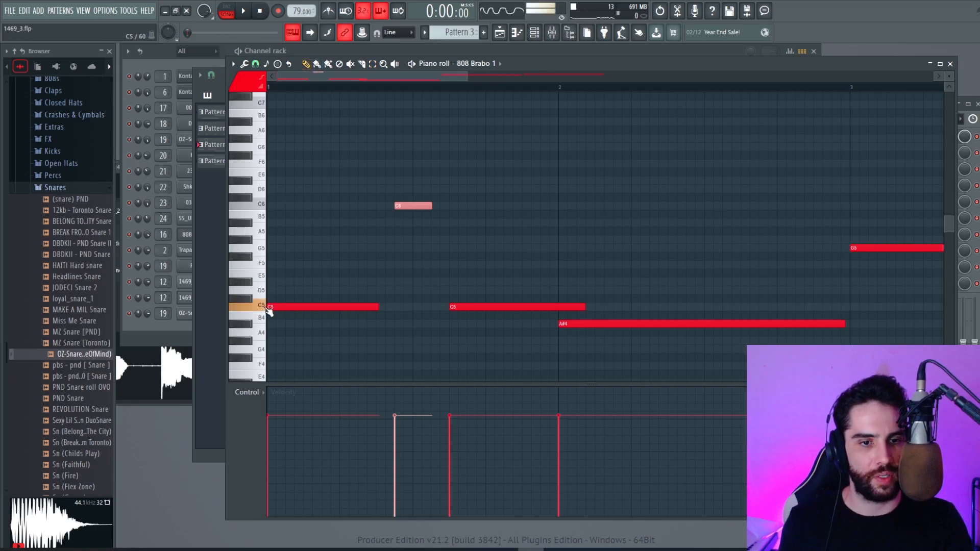
{"action": "key", "text": "space"}
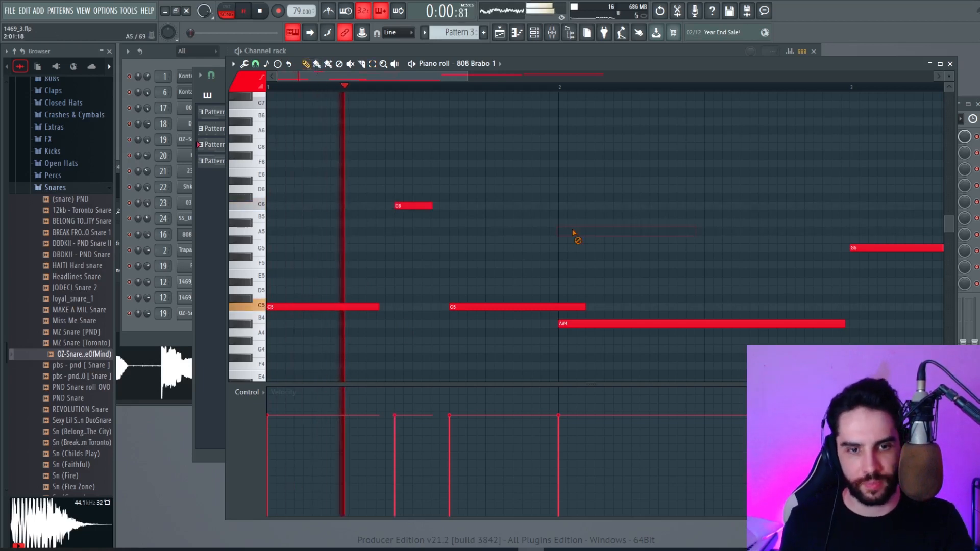
{"action": "left_click_drag", "start_coordinate": [379, 307], "coordinate": [389, 307]}
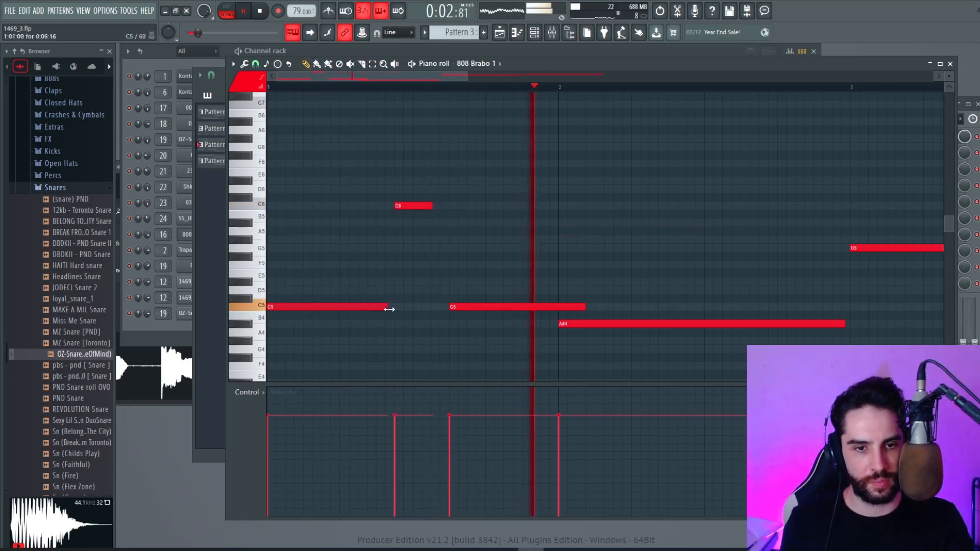
{"action": "left_click_drag", "start_coordinate": [432, 205], "coordinate": [455, 205]}
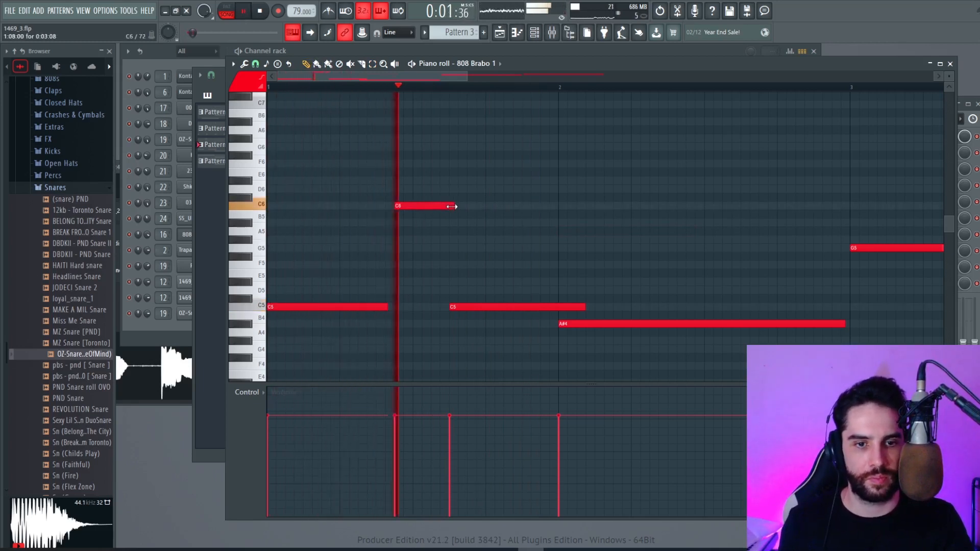
{"action": "left_click_drag", "start_coordinate": [387, 306], "coordinate": [392, 307]}
{"action": "left_click_drag", "start_coordinate": [586, 307], "coordinate": [549, 306]}
Slice the bar 2 A#4 note at about steps 8 and 11 and raise the middle slice an octave to A#5.
{"action": "key", "text": "space"}
{"action": "left_click_drag", "start_coordinate": [461, 76], "coordinate": [505, 78]}
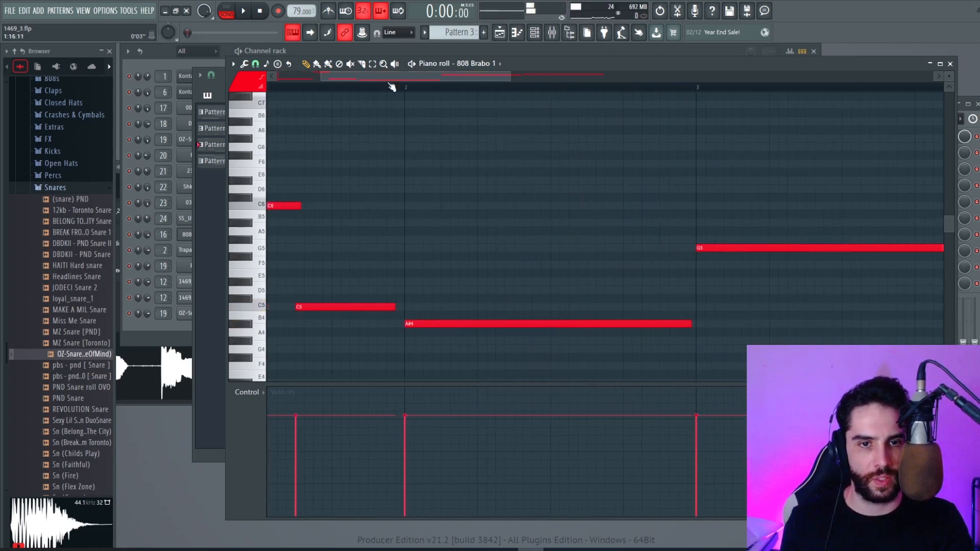
{"action": "left_click_drag", "start_coordinate": [413, 80], "coordinate": [378, 80]}
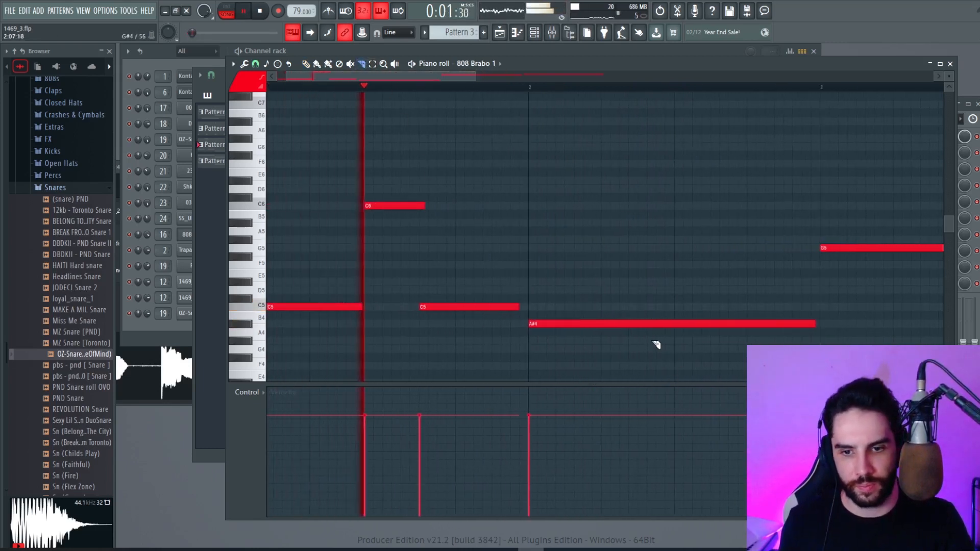
{"action": "left_click", "coordinate": [658, 323]}
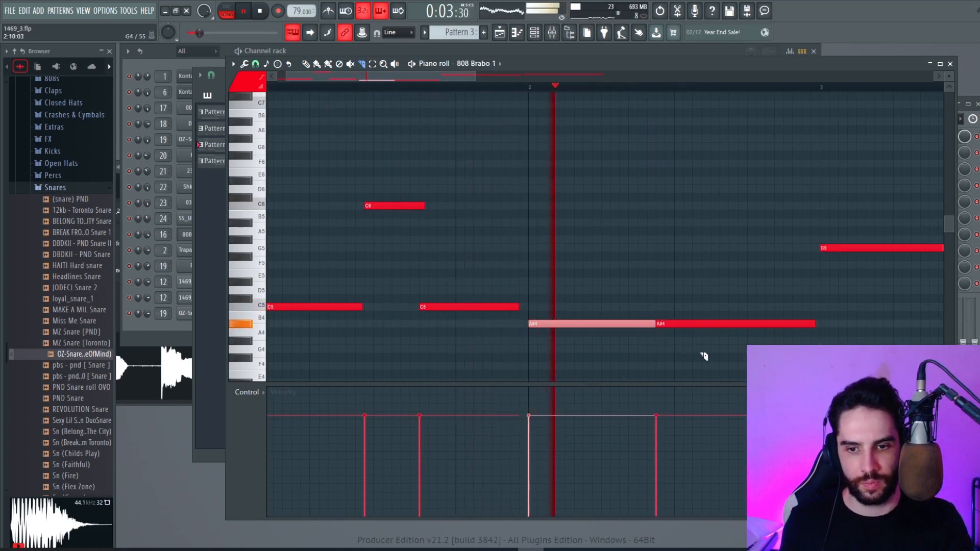
{"action": "left_click", "coordinate": [711, 324]}
{"action": "left_click", "coordinate": [373, 63]}
{"action": "left_click_drag", "start_coordinate": [693, 246], "coordinate": [684, 333]}
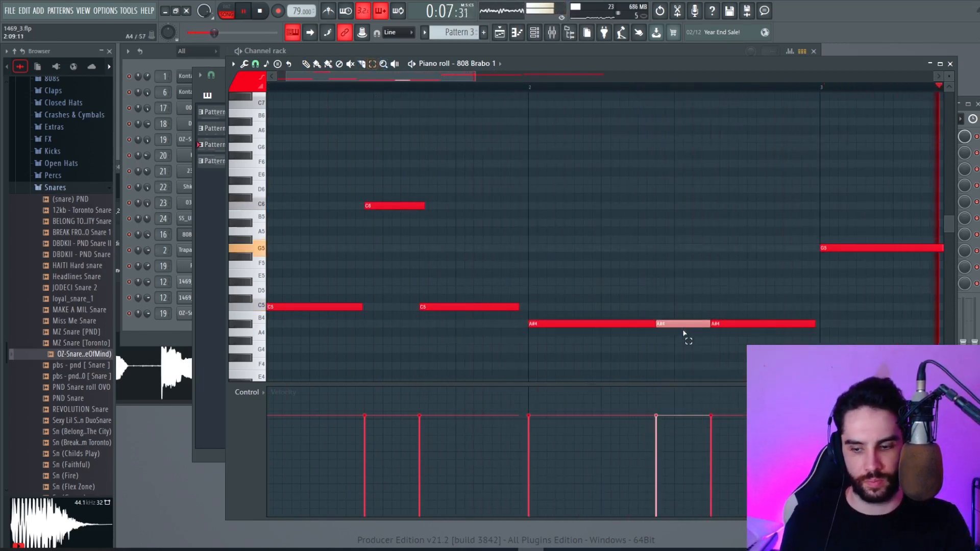
{"action": "key", "text": "ctrl+Up"}
Slice the bar 3 G5 and bar 4 G#5 notes at about steps 8 and 11.
{"action": "left_click_drag", "start_coordinate": [451, 75], "coordinate": [568, 76]}
{"action": "left_click", "coordinate": [392, 87]}
{"action": "left_click_drag", "start_coordinate": [528, 274], "coordinate": [529, 237]}
{"action": "left_click_drag", "start_coordinate": [588, 271], "coordinate": [586, 247]}
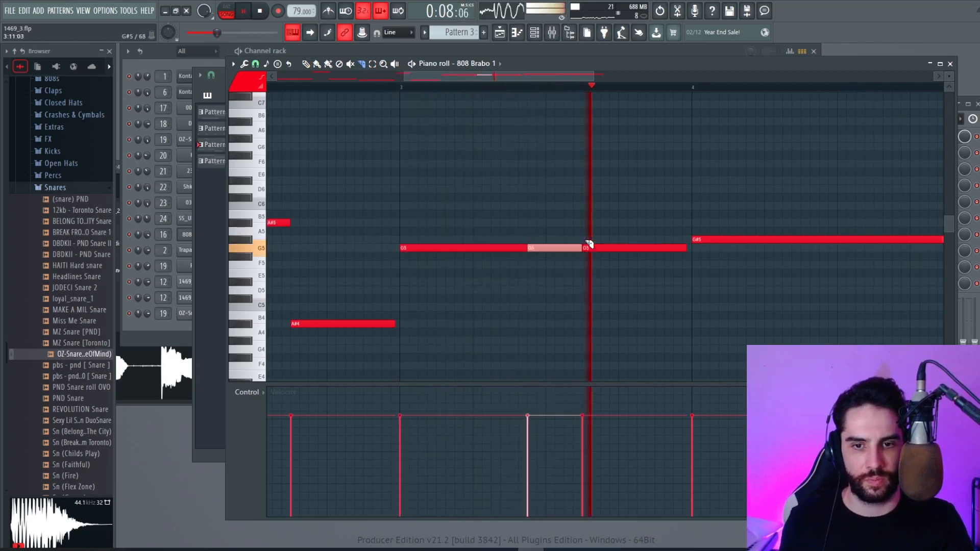
{"action": "left_click_drag", "start_coordinate": [495, 76], "coordinate": [542, 75]}
{"action": "left_click_drag", "start_coordinate": [641, 262], "coordinate": [652, 229]}
{"action": "left_click_drag", "start_coordinate": [705, 263], "coordinate": [705, 219]}
Quantize the whole four-bar 808 Brabo 1 line with the default template, leaving durations as they are.
{"action": "left_click_drag", "start_coordinate": [482, 78], "coordinate": [301, 78]}
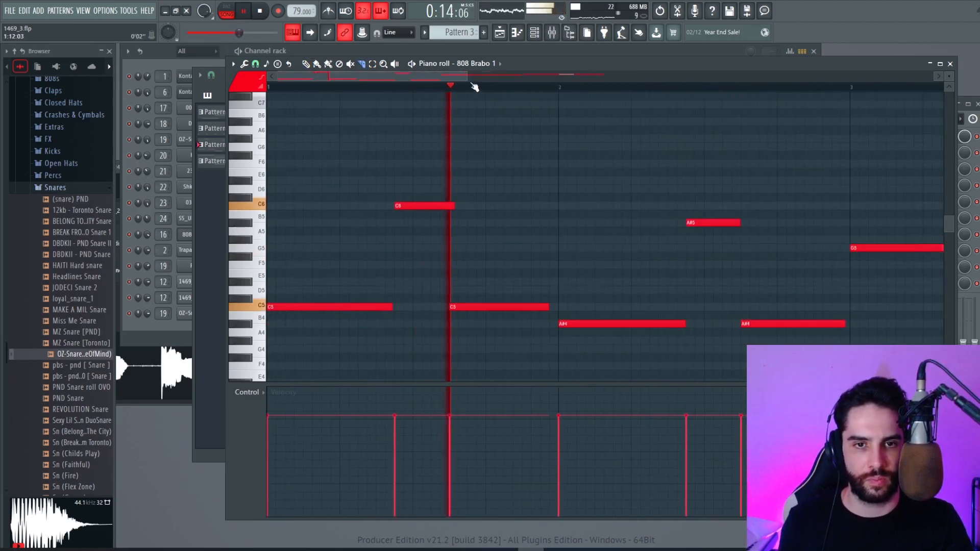
{"action": "left_click_drag", "start_coordinate": [467, 76], "coordinate": [741, 76]}
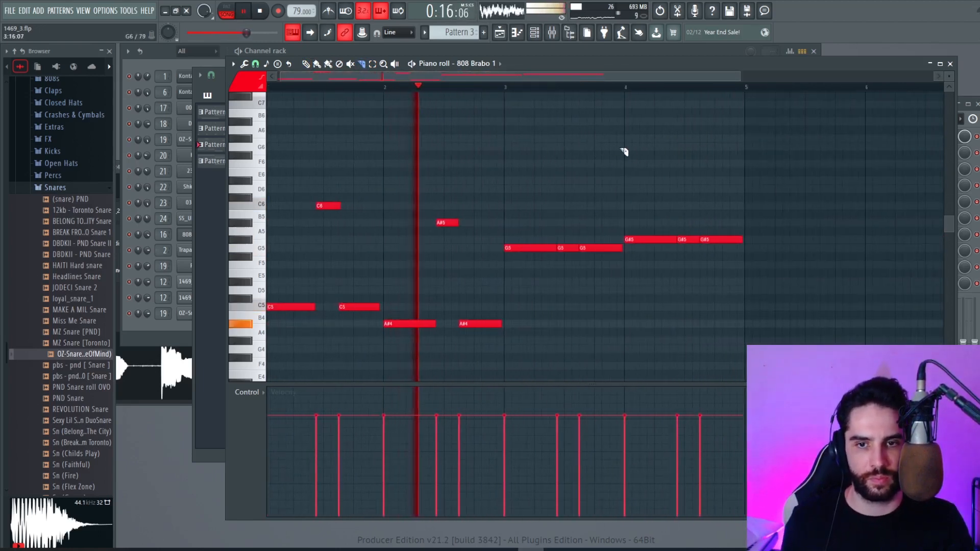
{"action": "left_click", "coordinate": [244, 63]}
{"action": "left_click", "coordinate": [274, 141]}
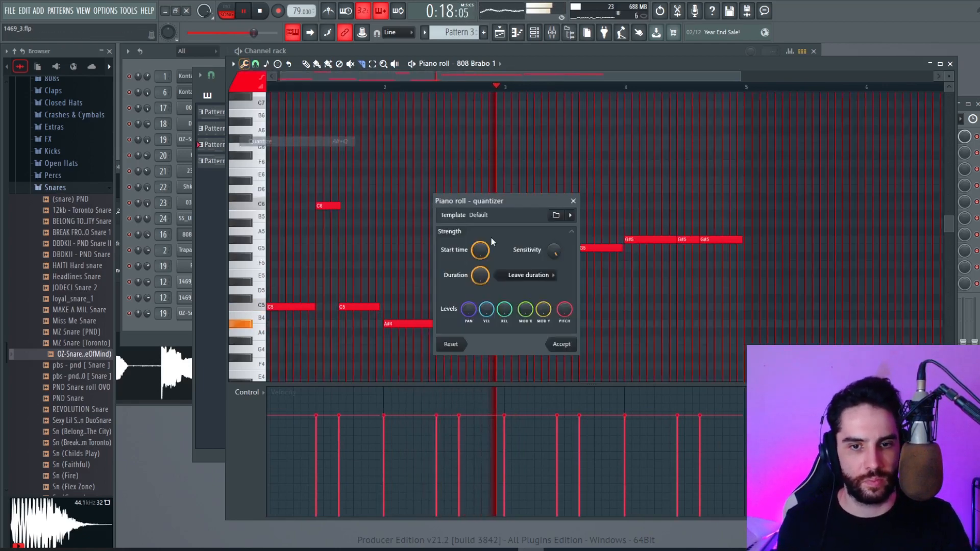
{"action": "left_click", "coordinate": [562, 344]}
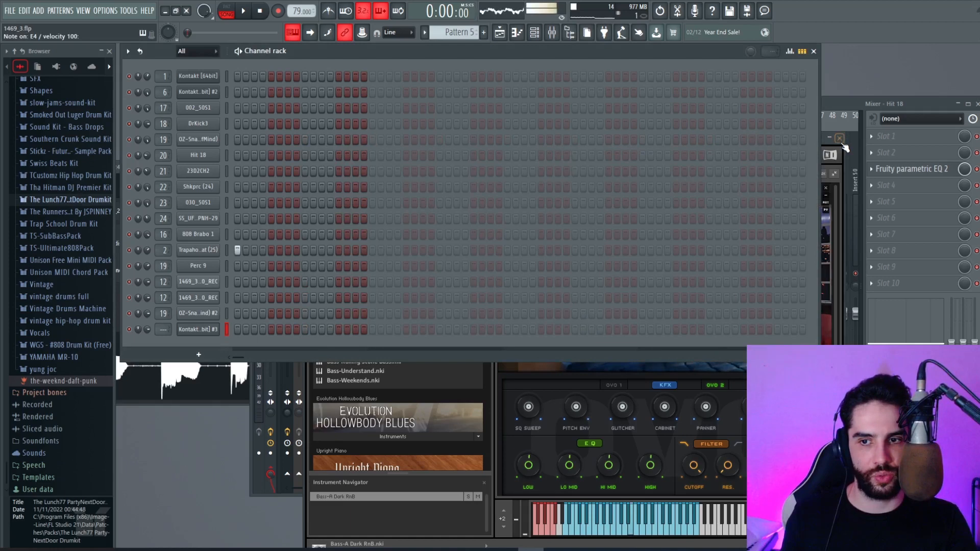
Close the Kontakt instrument and route the Kontakt #3 channel to mixer insert 5.
{"action": "left_click", "coordinate": [840, 138]}
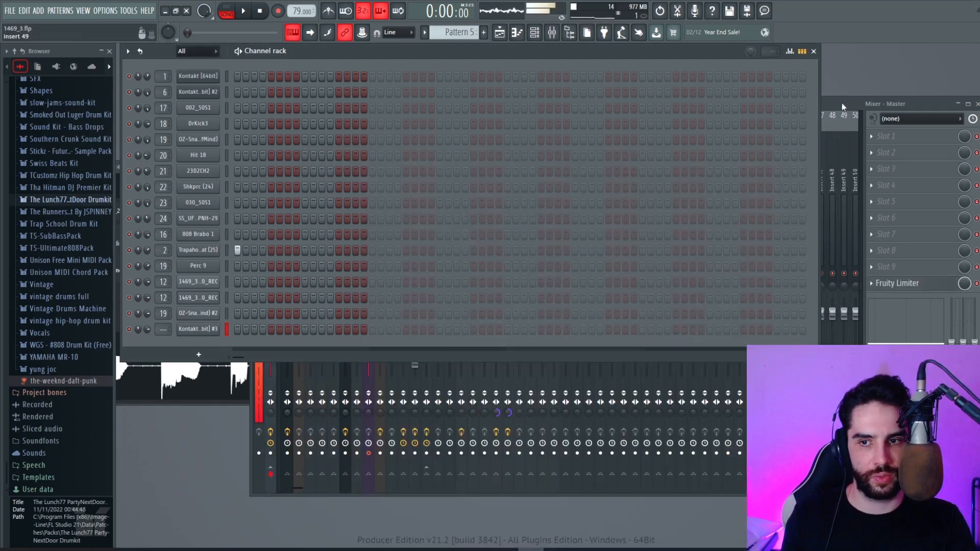
{"action": "left_click", "coordinate": [333, 178]}
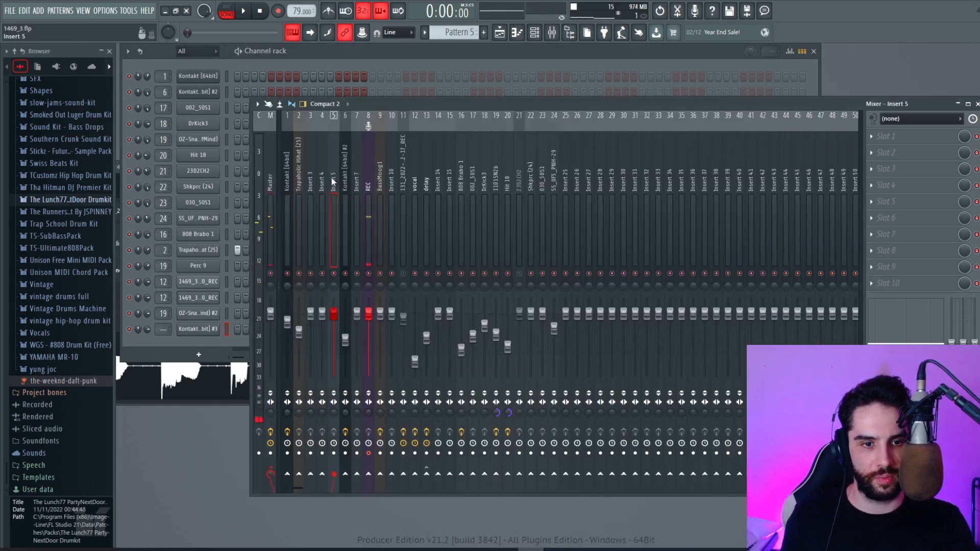
{"action": "key", "text": "ctrl+l"}
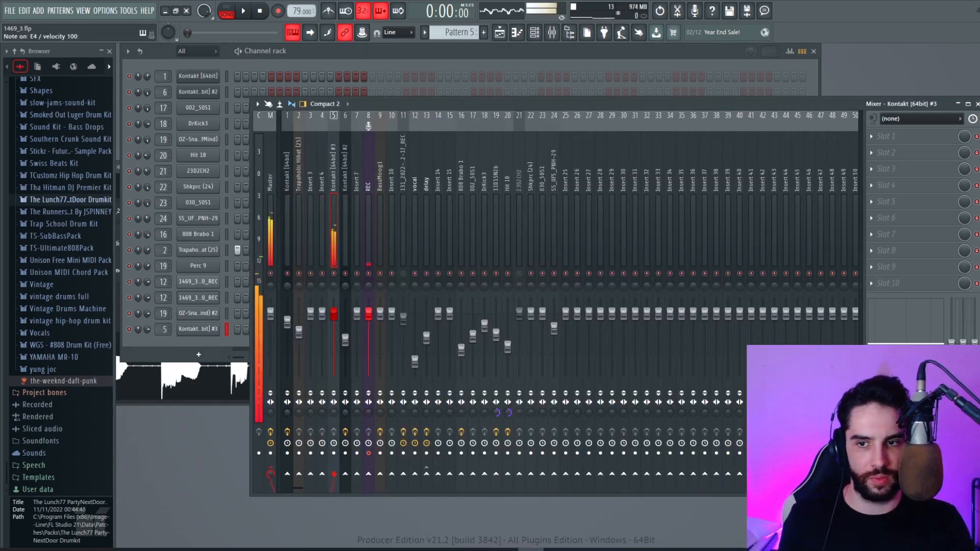
Add Fruity Parametric EQ 2 to slot 2 of the Kontakt #3 insert with the legak preset and lower its high-cut band's frequency.
{"action": "left_click", "coordinate": [870, 162]}
{"action": "left_click", "coordinate": [685, 95]}
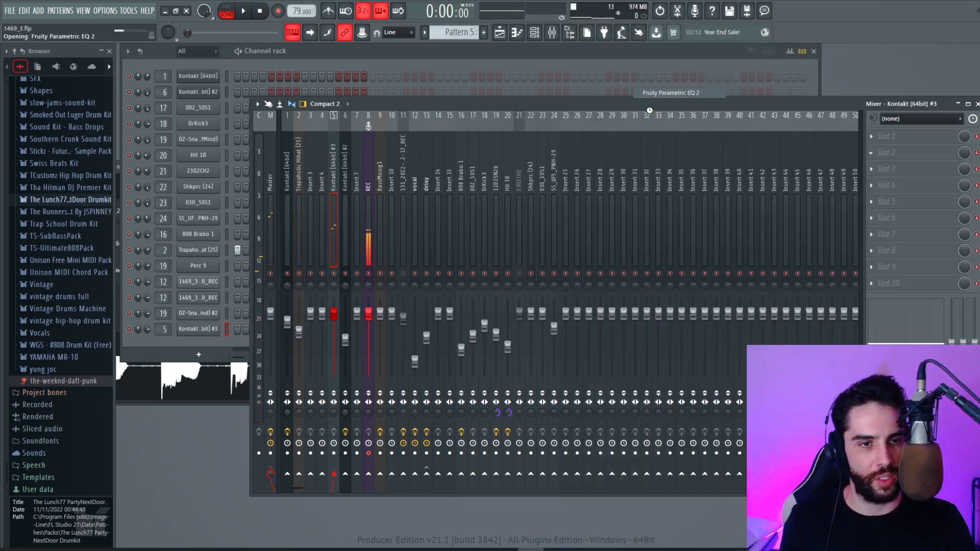
{"action": "left_click_drag", "start_coordinate": [229, 168], "coordinate": [263, 170]}
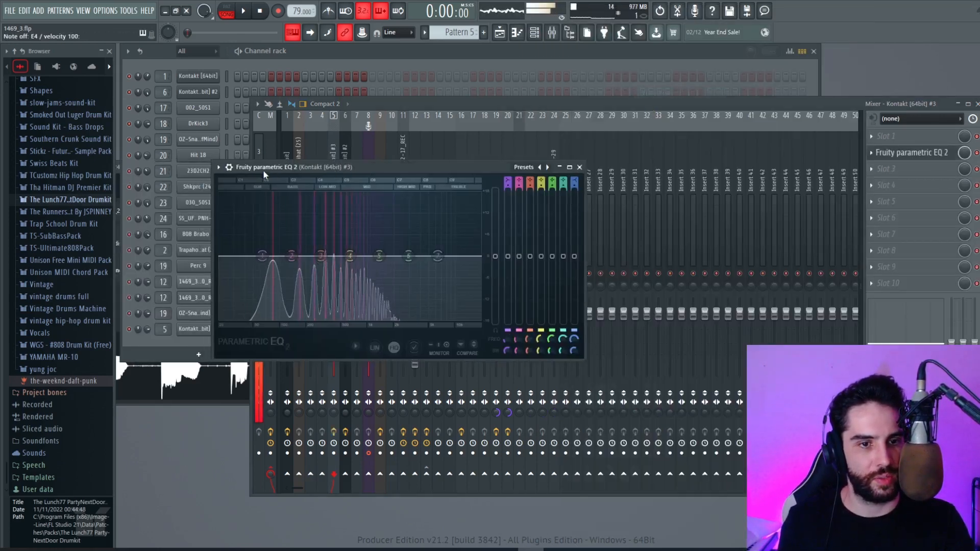
{"action": "left_click", "coordinate": [218, 167]}
{"action": "mouse_move", "coordinate": [249, 208]}
{"action": "left_click", "coordinate": [357, 219]}
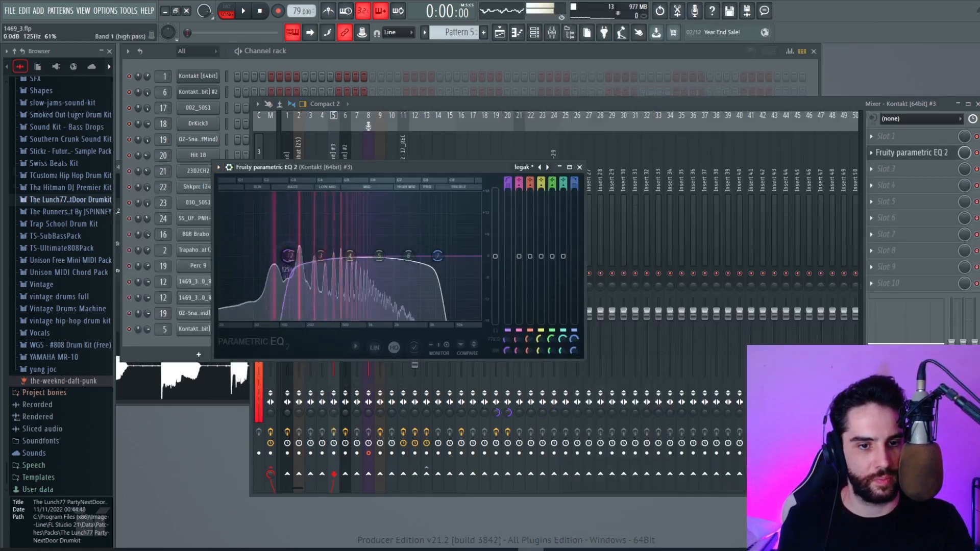
{"action": "left_click_drag", "start_coordinate": [438, 256], "coordinate": [299, 257]}
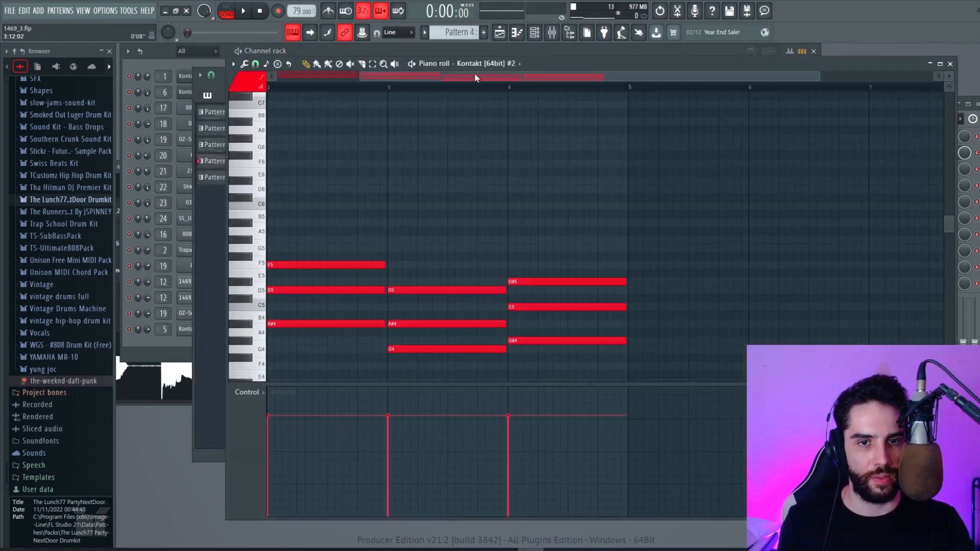
Select and copy the lowest note of each of the four chords in Pattern 4's Kontakt #2 part.
{"action": "left_click_drag", "start_coordinate": [474, 77], "coordinate": [344, 97]}
{"action": "left_click", "coordinate": [374, 67]}
{"action": "scroll", "coordinate": [371, 244], "scroll_direction": "down", "scroll_amount": 3}
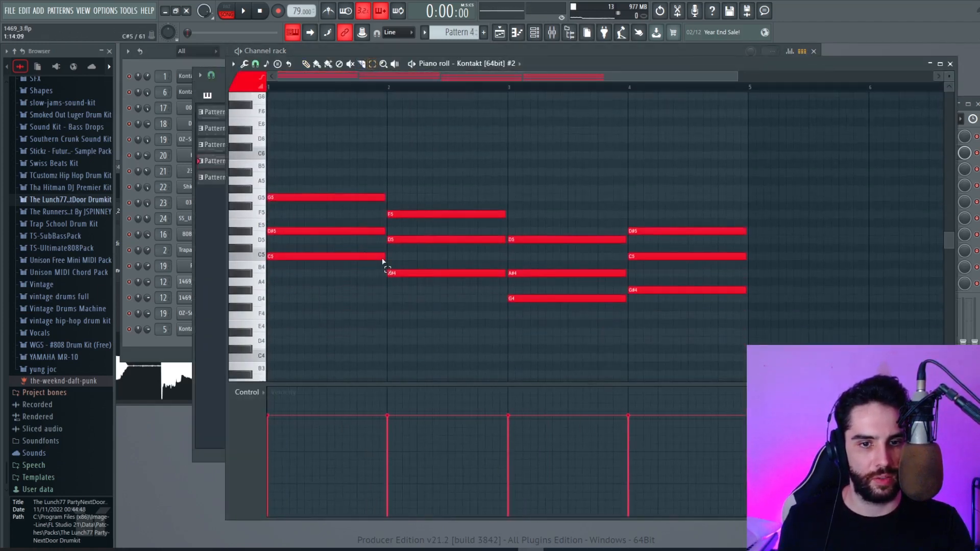
{"action": "left_click", "coordinate": [373, 256]}
{"action": "left_click", "coordinate": [431, 273], "text": "shift"}
{"action": "left_click", "coordinate": [553, 299], "text": "shift"}
{"action": "left_click", "coordinate": [642, 290], "text": "shift"}
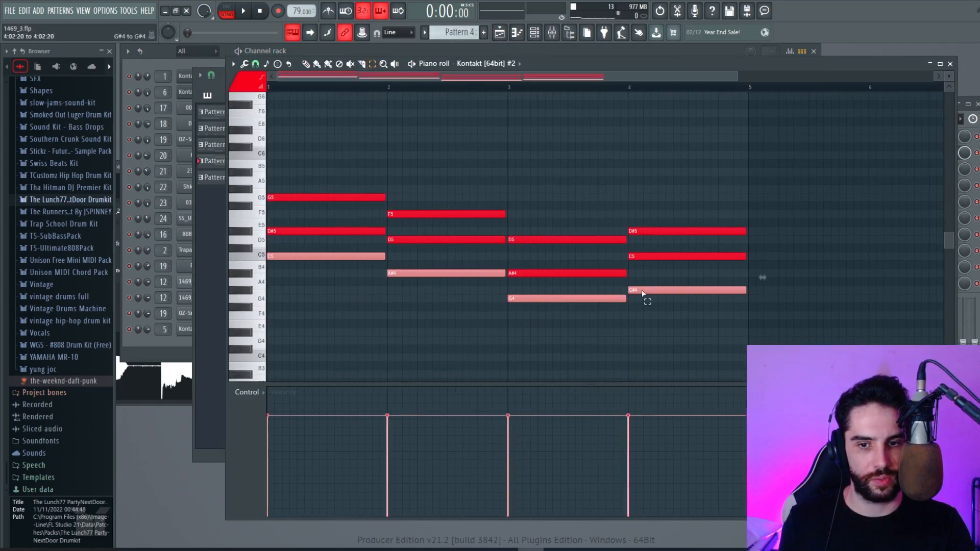
Create Pattern 6 and open the piano roll for the Kontakt #3 channel.
{"action": "left_click", "coordinate": [758, 51]}
{"action": "left_click", "coordinate": [484, 34]}
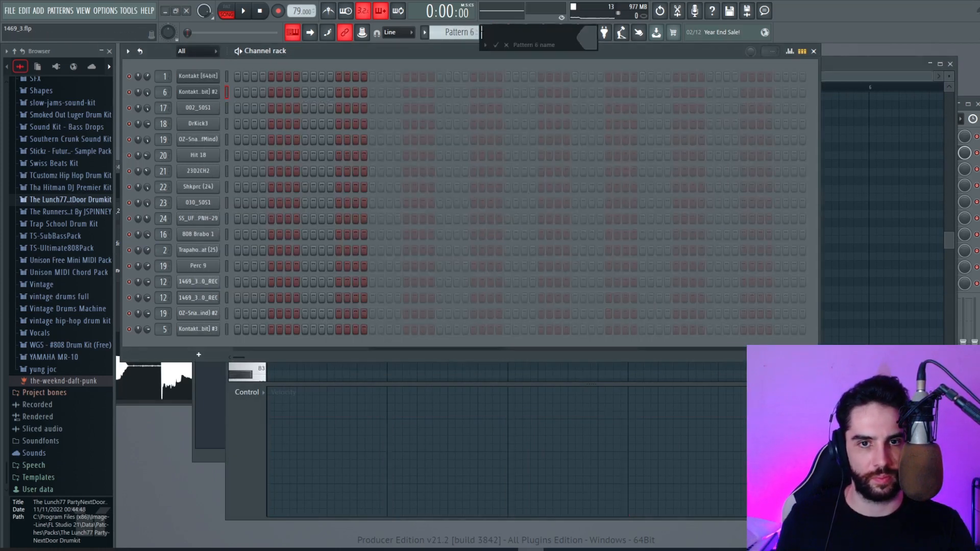
{"action": "right_click", "coordinate": [210, 329]}
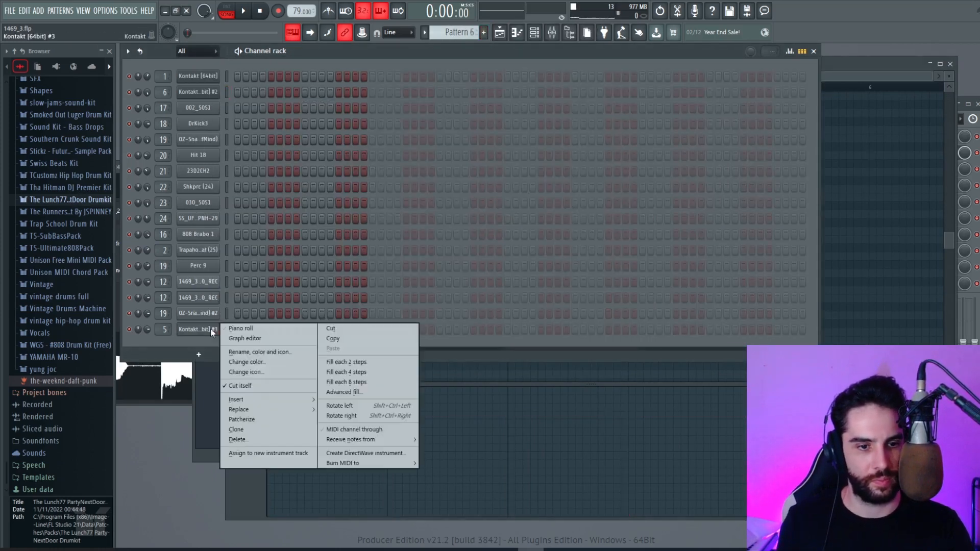
{"action": "left_click", "coordinate": [238, 329]}
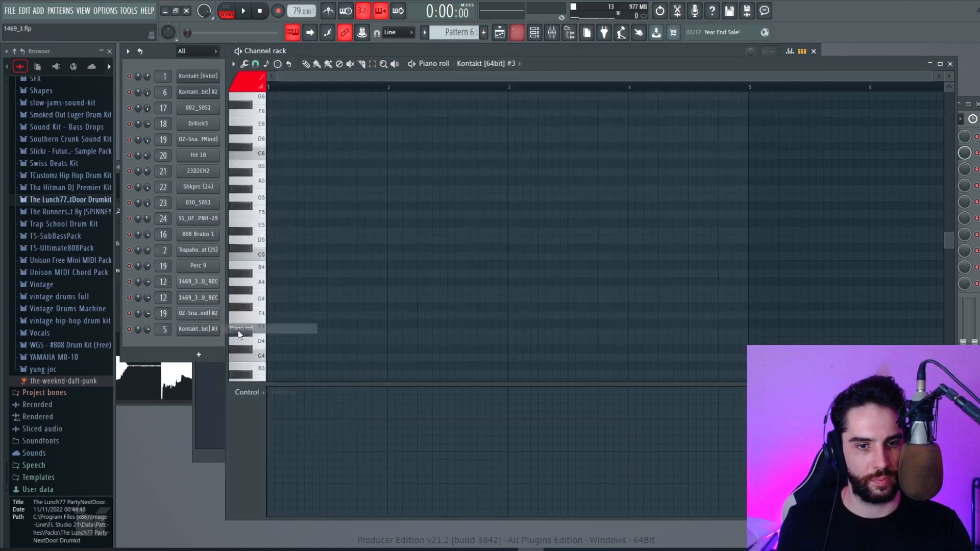
Paste the chord root notes, lower them an octave to C4, A#3, G3 and G#3, and play the result.
{"action": "left_click", "coordinate": [229, 10]}
{"action": "key", "text": "space"}
{"action": "key", "text": "ctrl+Down"}
{"action": "key", "text": "space"}
{"action": "key", "text": "space"}
{"action": "scroll", "coordinate": [365, 204], "scroll_direction": "down", "scroll_amount": 2}
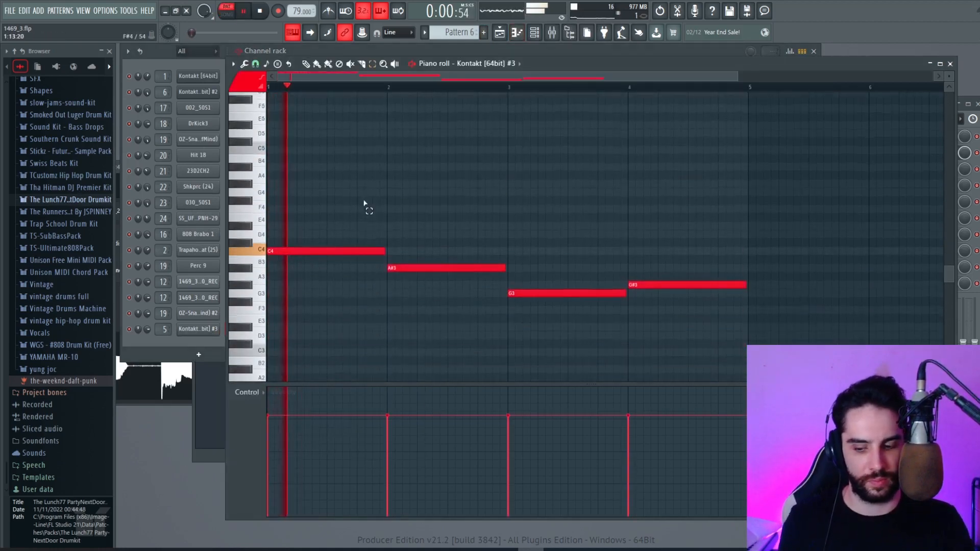
Place Pattern 6 clips on playlist Track 7 at bars 1 and 5.
{"action": "left_click", "coordinate": [501, 33]}
{"action": "left_click_drag", "start_coordinate": [418, 380], "coordinate": [298, 383]}
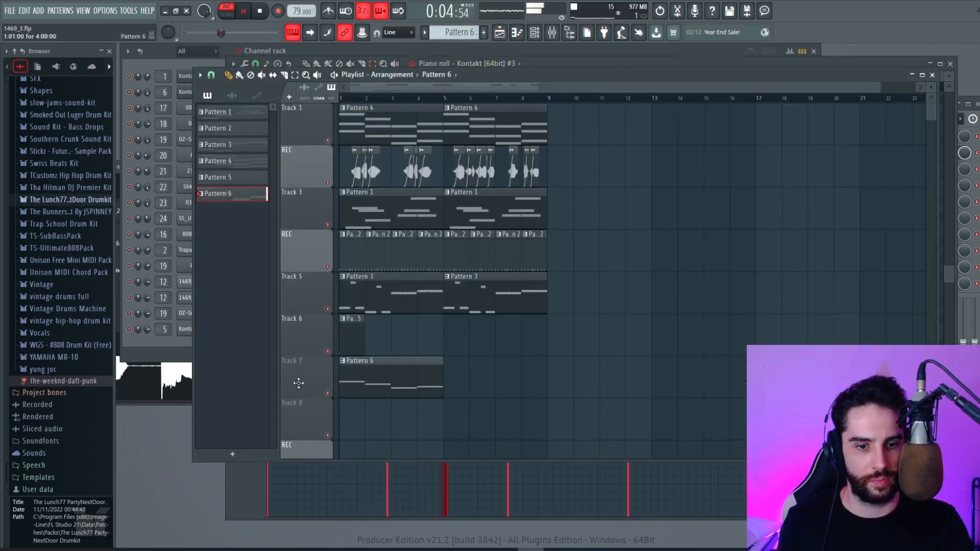
{"action": "left_click_drag", "start_coordinate": [487, 370], "coordinate": [460, 369]}
{"action": "key", "text": "l"}
{"action": "left_click", "coordinate": [932, 74]}
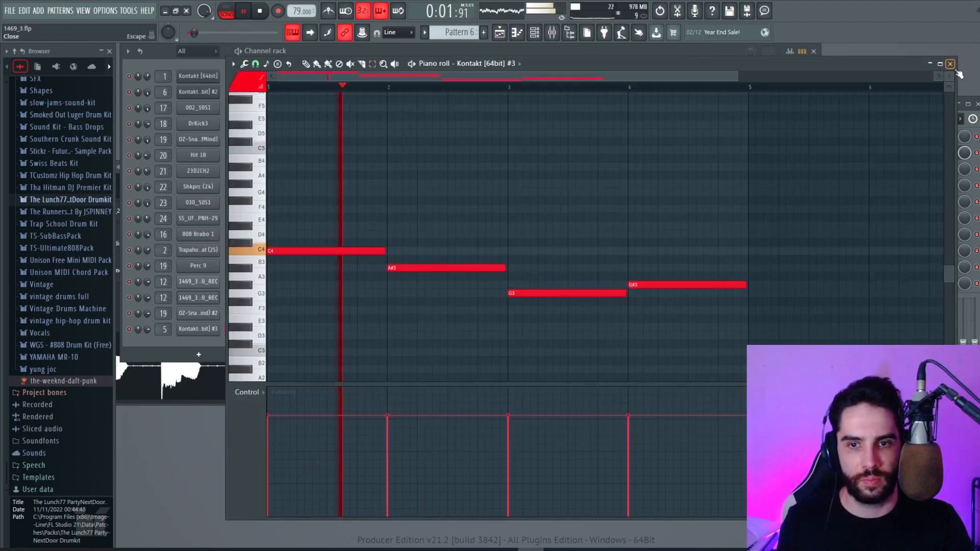
Reopen Pattern 6's Kontakt #3 notes and lengthen the C4 bass note slightly past the start of bar 2.
{"action": "left_click", "coordinate": [950, 64]}
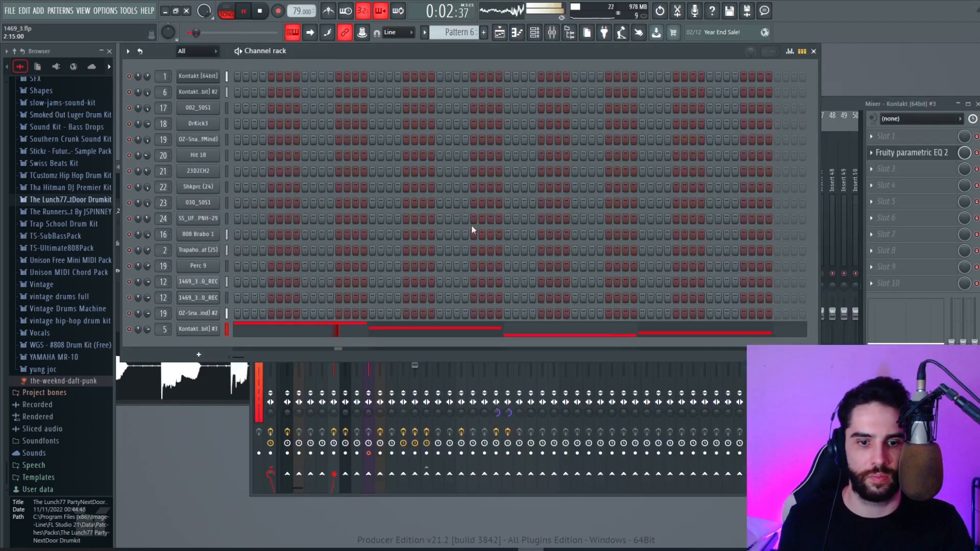
{"action": "left_click", "coordinate": [372, 328]}
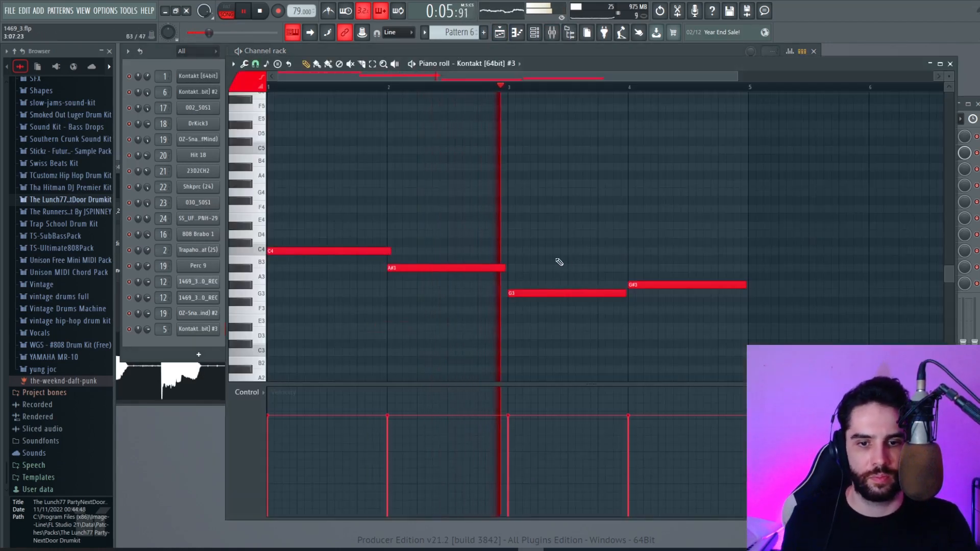
{"action": "left_click", "coordinate": [508, 267]}
{"action": "right_click", "coordinate": [508, 268]}
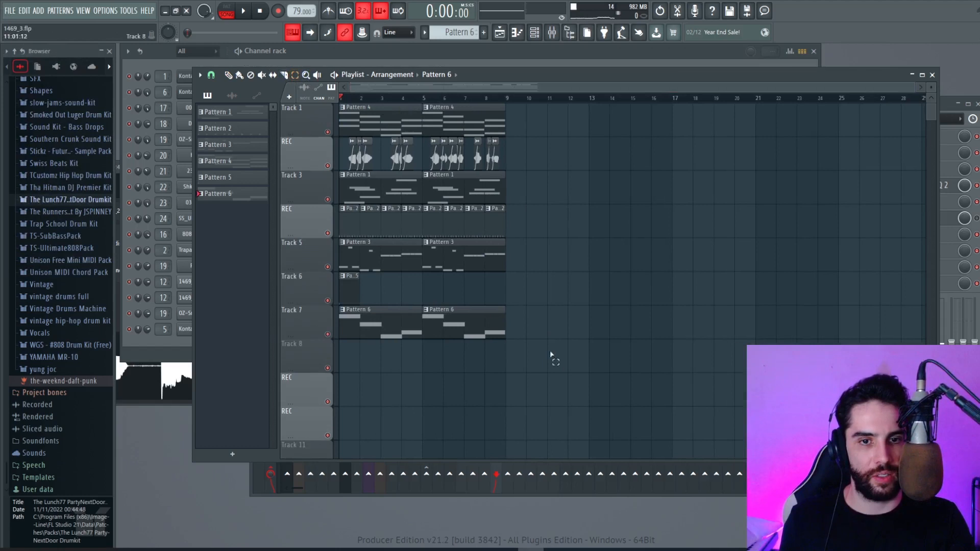
Duplicate the first eight bars of all playlist tracks to bar 9 with Bar snap, and mute the copied vocal clips.
{"action": "left_click_drag", "start_coordinate": [551, 354], "coordinate": [339, 104]}
{"action": "left_click", "coordinate": [212, 76]}
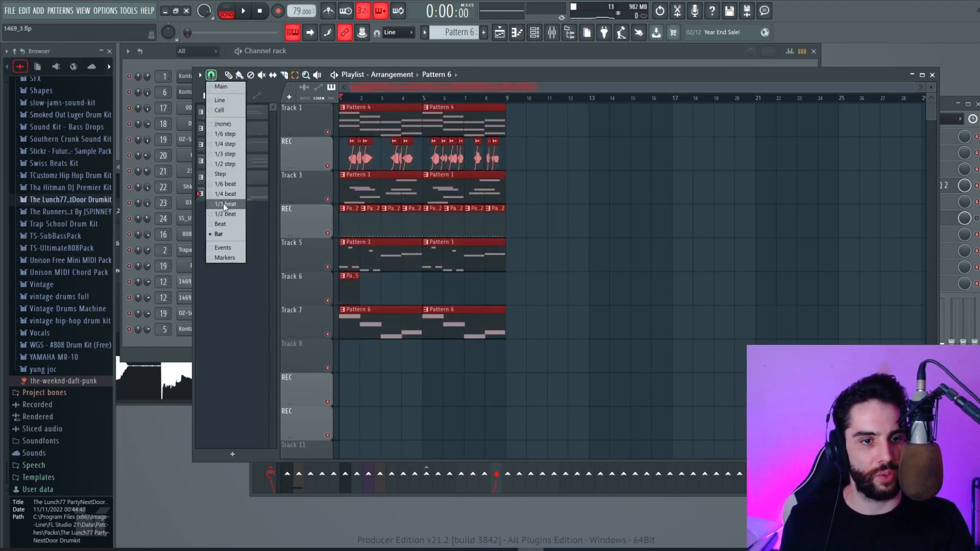
{"action": "left_click", "coordinate": [226, 233]}
{"action": "left_click_drag", "start_coordinate": [370, 127], "coordinate": [546, 129]}
{"action": "left_click", "coordinate": [803, 206]}
{"action": "right_click", "coordinate": [803, 207]}
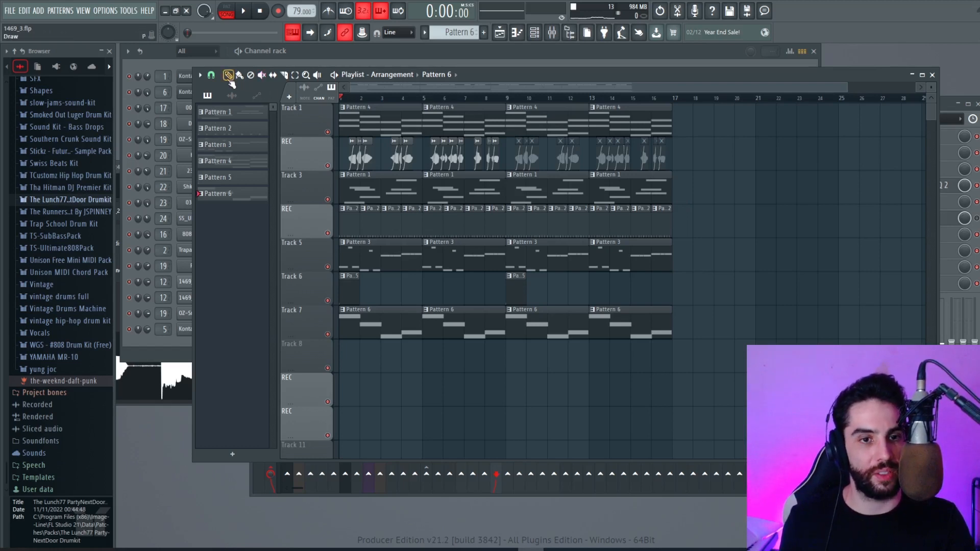
Play the arrangement, delete the bar 1 Pattern 5 clip on Track 6, and mute the first two Pattern 6 clips.
{"action": "left_click", "coordinate": [244, 15]}
{"action": "right_click", "coordinate": [350, 288]}
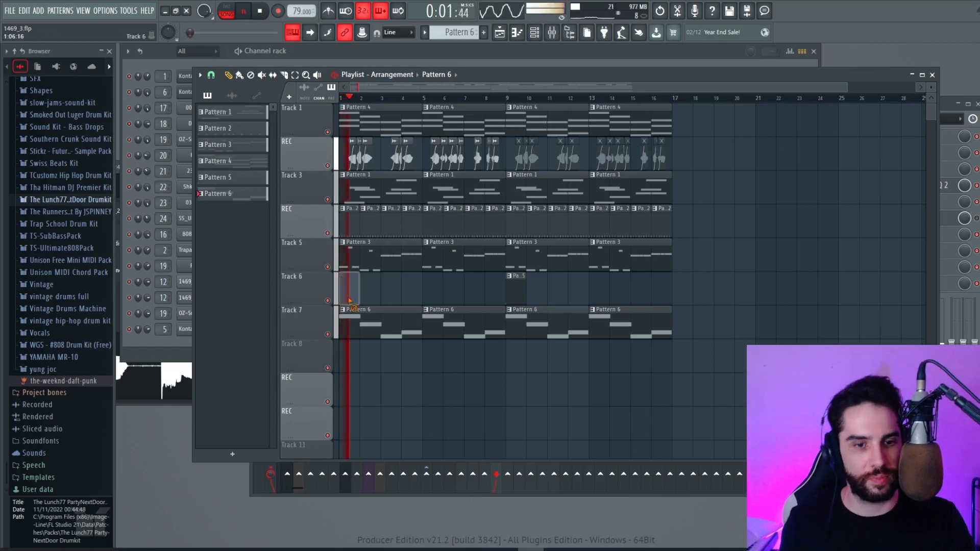
{"action": "key", "text": "space"}
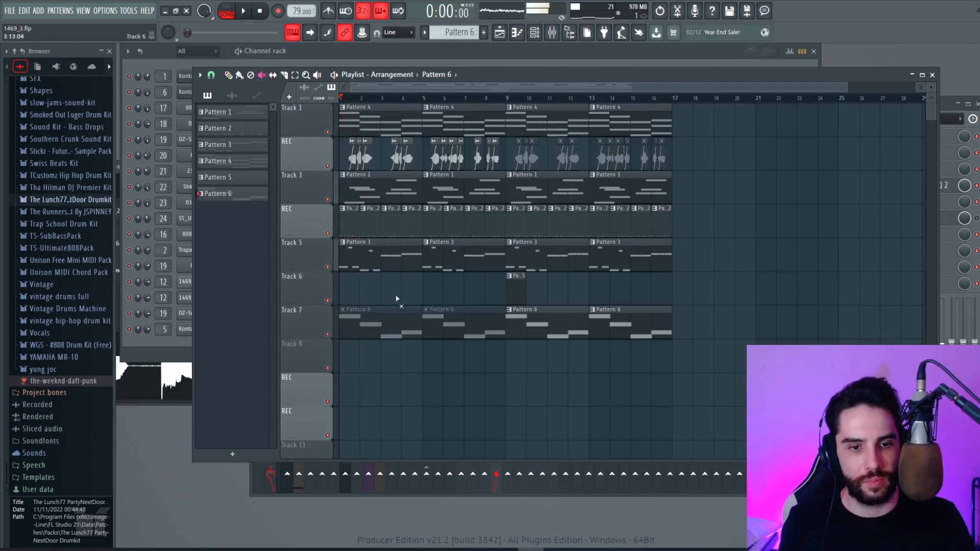
While playing from the start, mute the Pattern 2 clips in bars 1–4 and the first Pattern 3 clip, and unmute the first two Pattern 6 clips.
{"action": "key", "text": "space"}
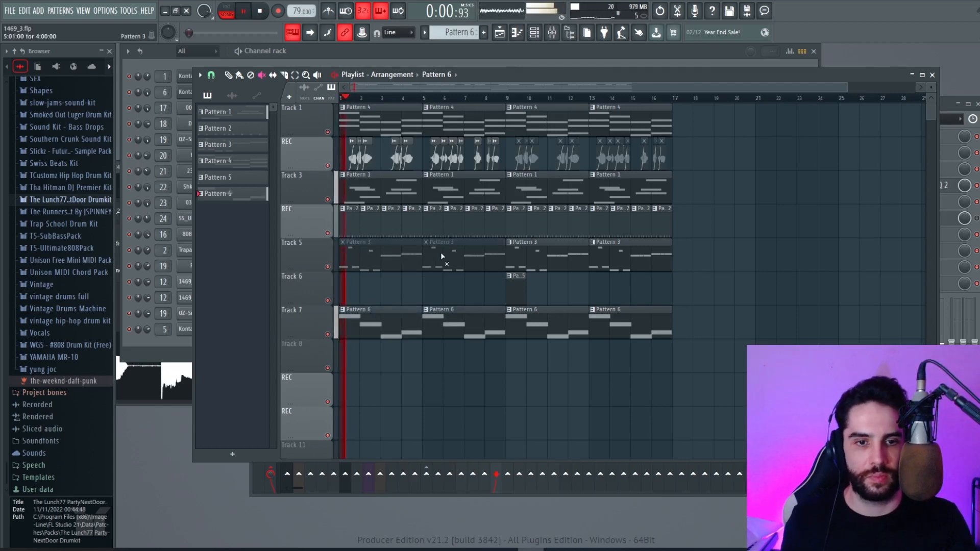
{"action": "left_click_drag", "start_coordinate": [350, 219], "coordinate": [409, 218]}
{"action": "left_click", "coordinate": [426, 309]}
{"action": "left_click", "coordinate": [443, 292]}
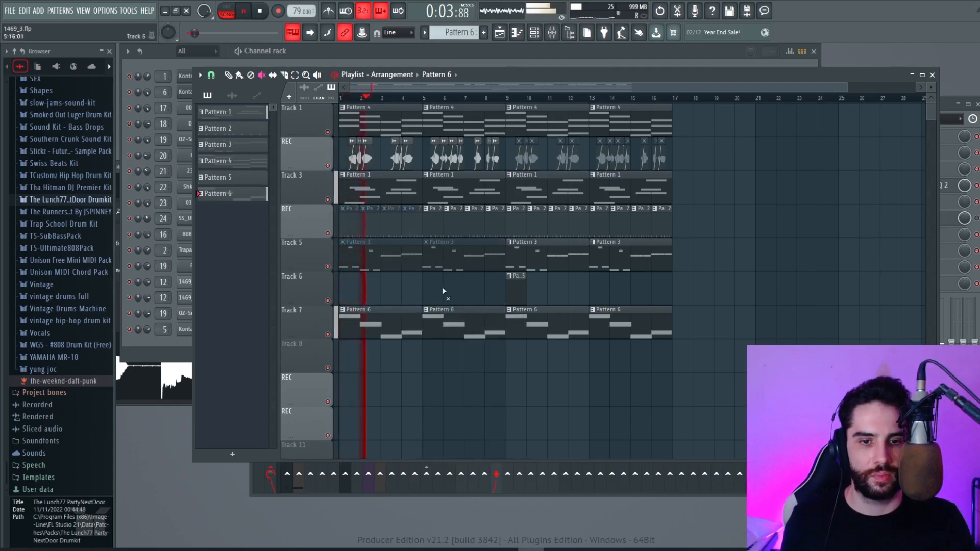
{"action": "left_click", "coordinate": [452, 253]}
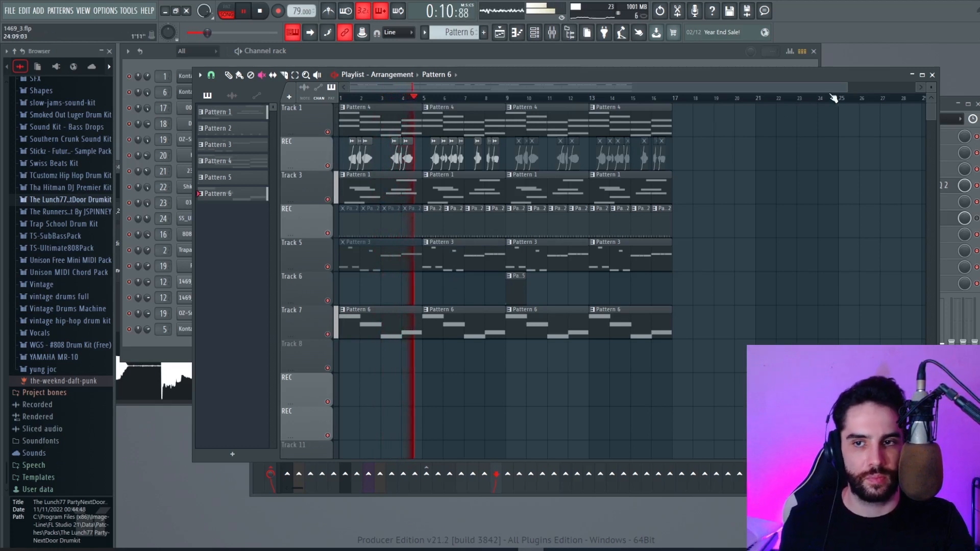
Listen to the arrangement from the intro into bar 9, stop playback, and save the project.
{"action": "left_click_drag", "start_coordinate": [847, 87], "coordinate": [473, 88]}
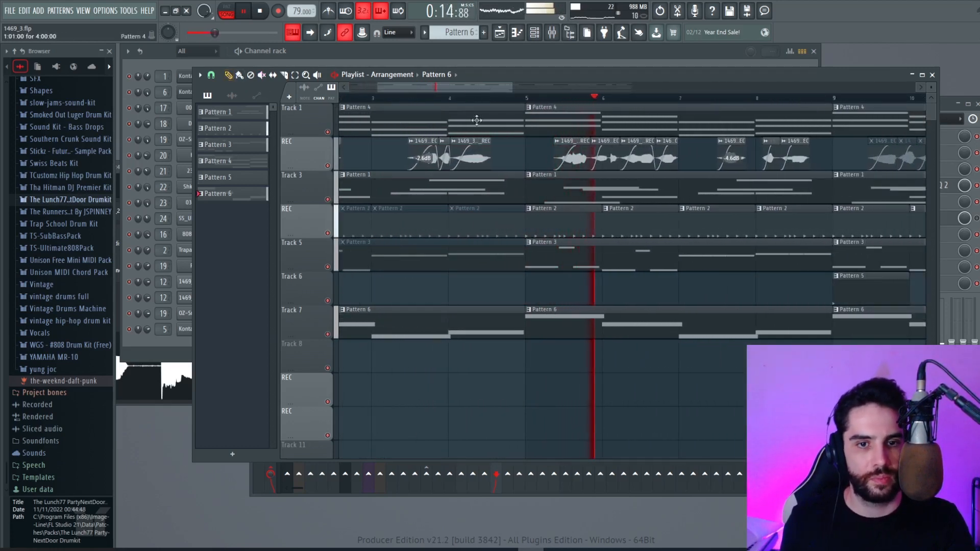
{"action": "left_click_drag", "start_coordinate": [509, 86], "coordinate": [866, 100]}
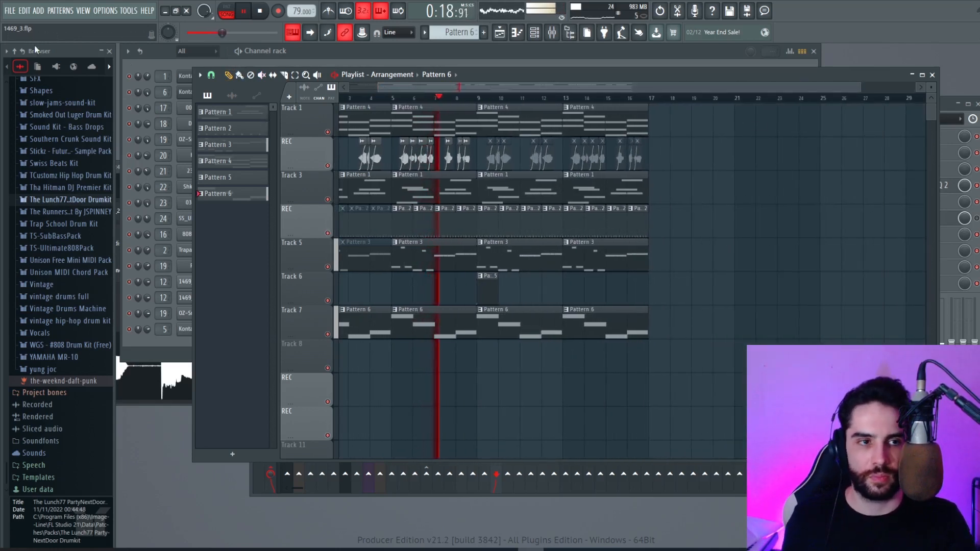
{"action": "left_click", "coordinate": [9, 11]}
{"action": "left_click", "coordinate": [32, 57]}
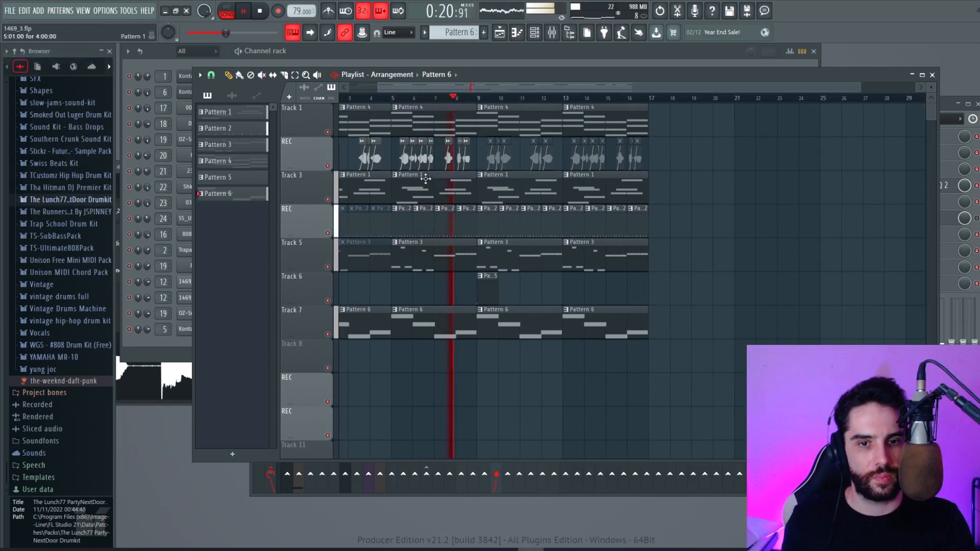
{"action": "left_click", "coordinate": [296, 76]}
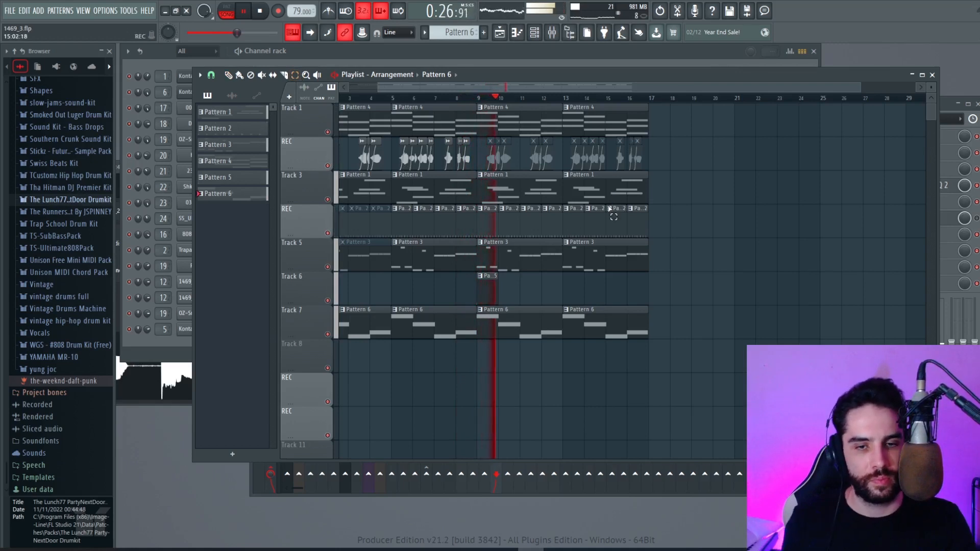
{"action": "key", "text": "space"}
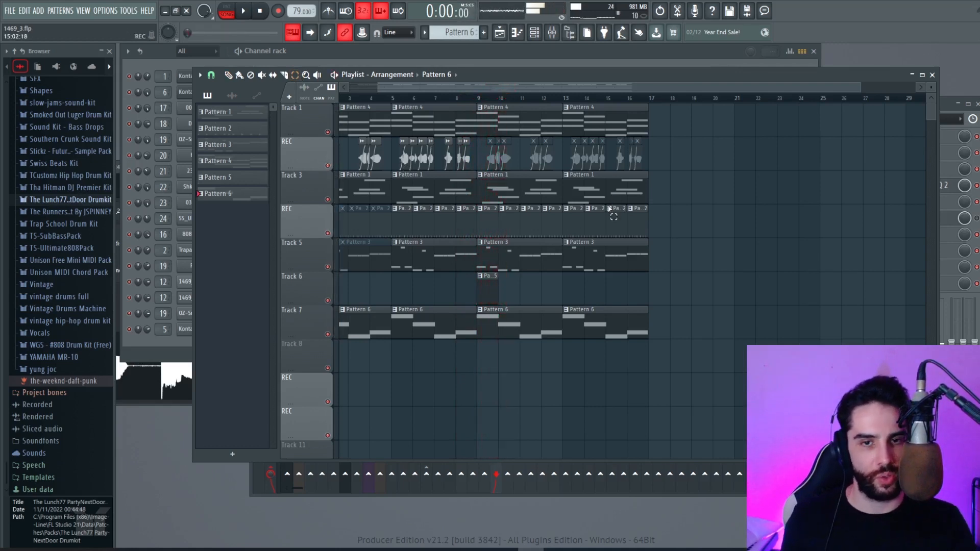
{"action": "left_click", "coordinate": [10, 12]}
{"action": "left_click", "coordinate": [26, 61]}
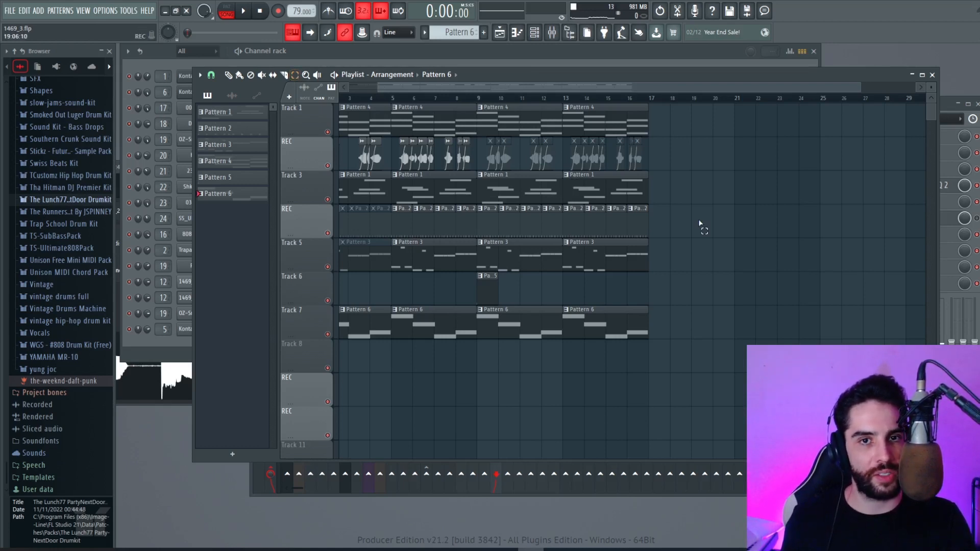
Duplicate bars 9–16 of all playlist tracks to bar 17 and again to bar 25, using Bar snap.
{"action": "left_click_drag", "start_coordinate": [681, 377], "coordinate": [485, 130]}
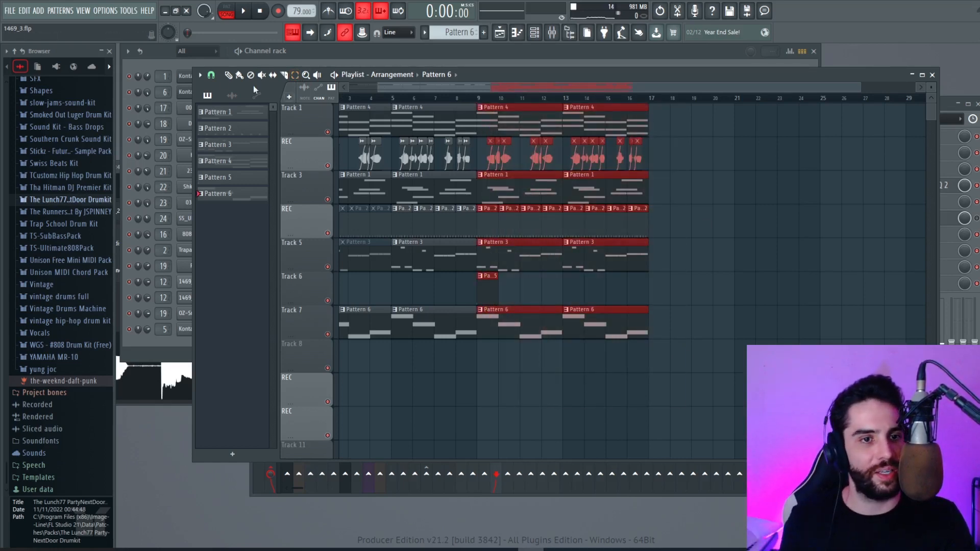
{"action": "left_click", "coordinate": [215, 77]}
{"action": "left_click", "coordinate": [233, 231]}
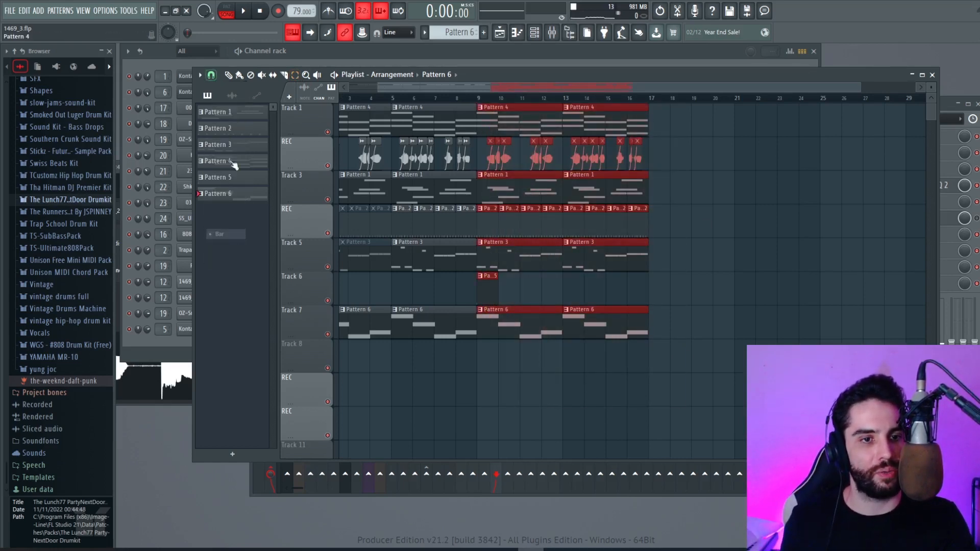
{"action": "scroll", "coordinate": [466, 128], "scroll_direction": "right", "scroll_amount": 3}
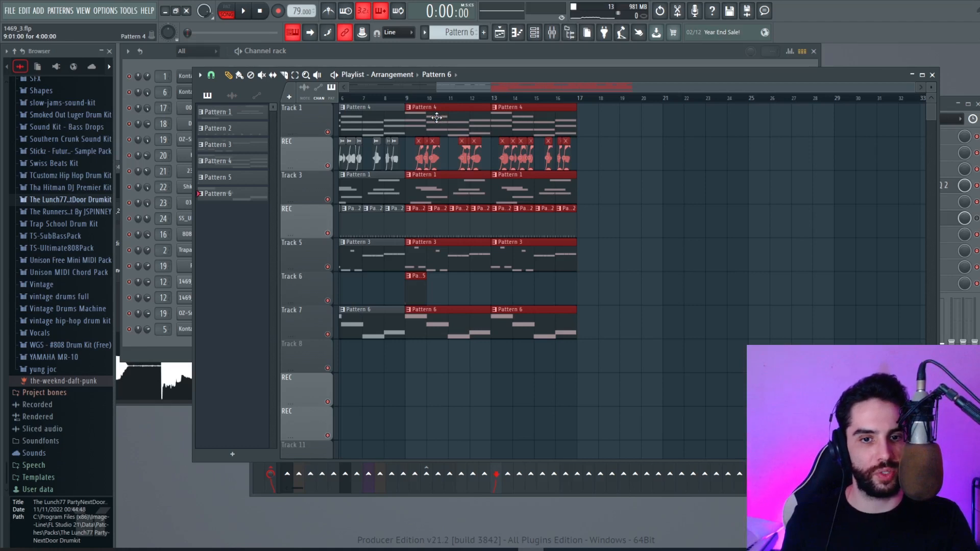
{"action": "left_click_drag", "start_coordinate": [438, 125], "coordinate": [608, 125]}
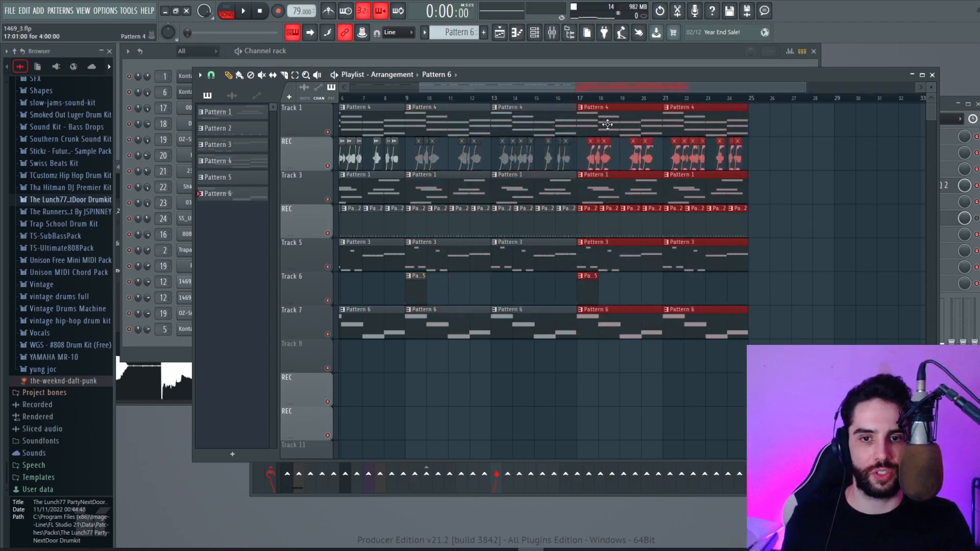
{"action": "key", "text": "ctrl+b"}
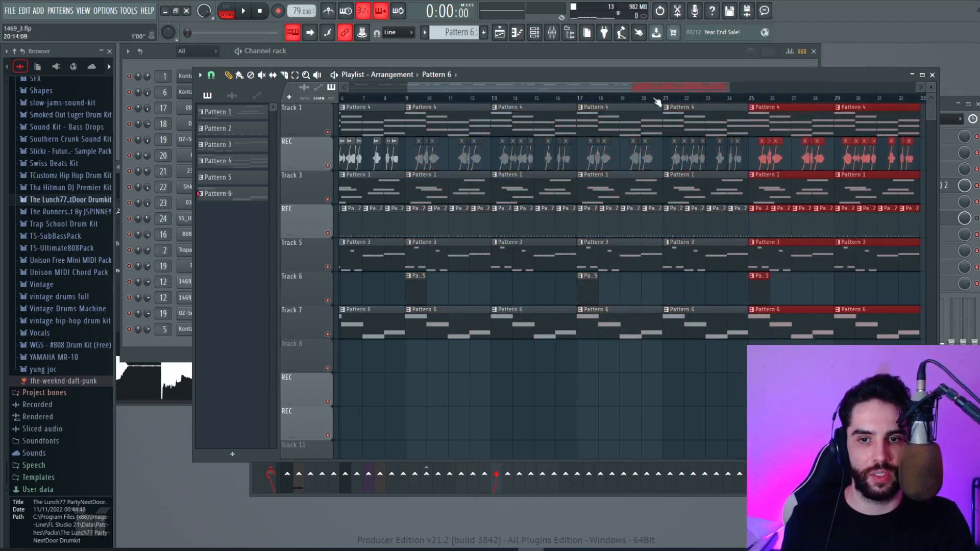
Play from about bar 16 and mute the Pattern 1 and Pattern 6 clips at bars 17 and 21.
{"action": "left_click_drag", "start_coordinate": [722, 86], "coordinate": [768, 90]}
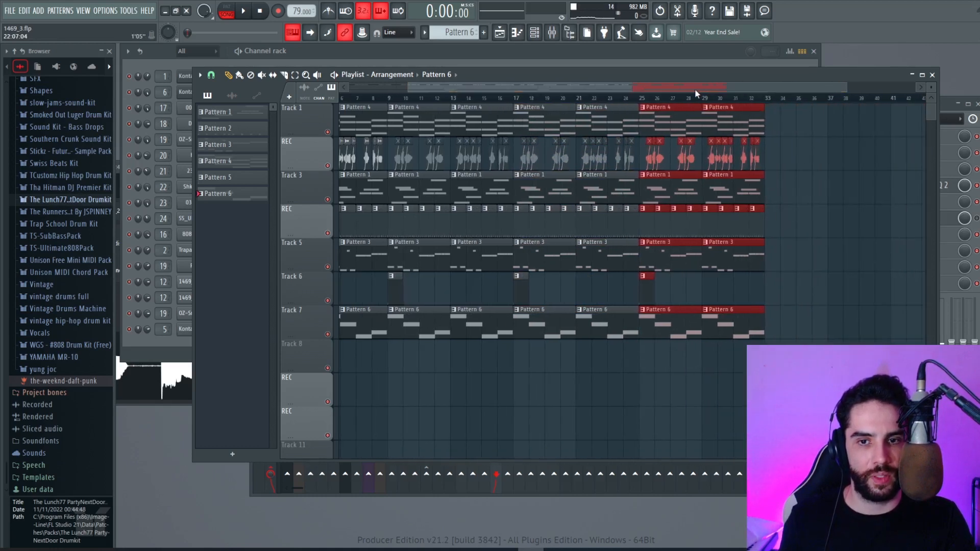
{"action": "left_click_drag", "start_coordinate": [695, 87], "coordinate": [713, 88]}
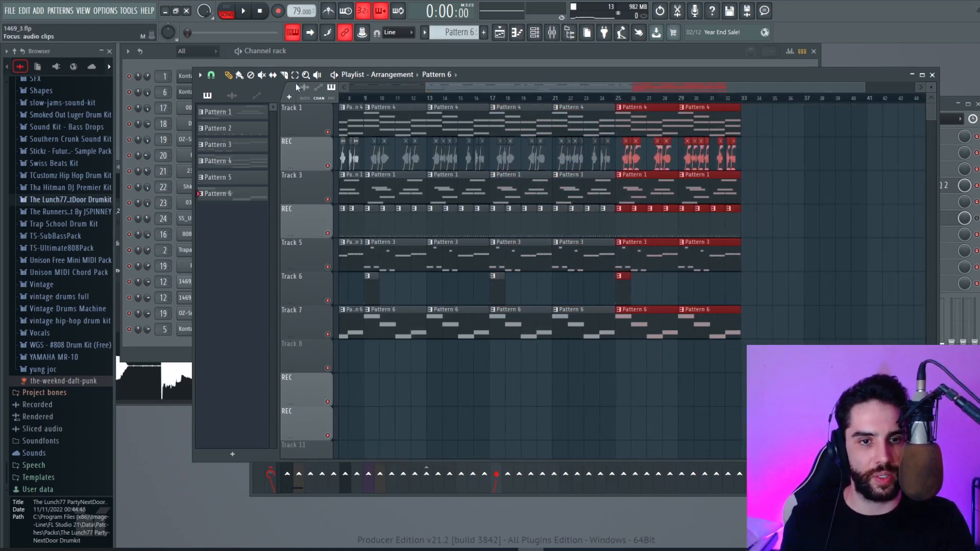
{"action": "left_click", "coordinate": [264, 76]}
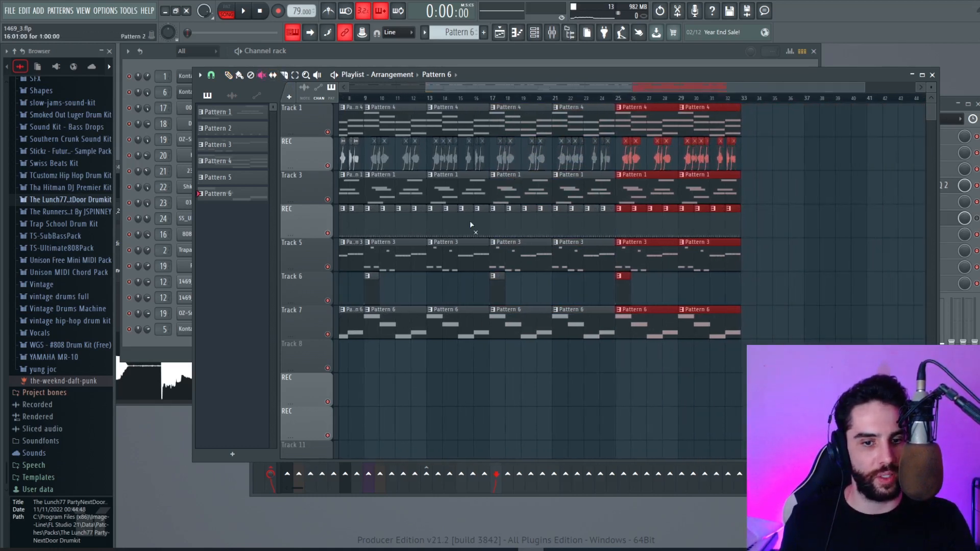
{"action": "mouse_move", "coordinate": [499, 83]}
{"action": "left_mouse_down"}
{"action": "mouse_move", "coordinate": [384, 84]}
{"action": "mouse_move", "coordinate": [494, 85]}
{"action": "left_mouse_up"}
{"action": "left_click", "coordinate": [483, 98]}
{"action": "key", "text": "space"}
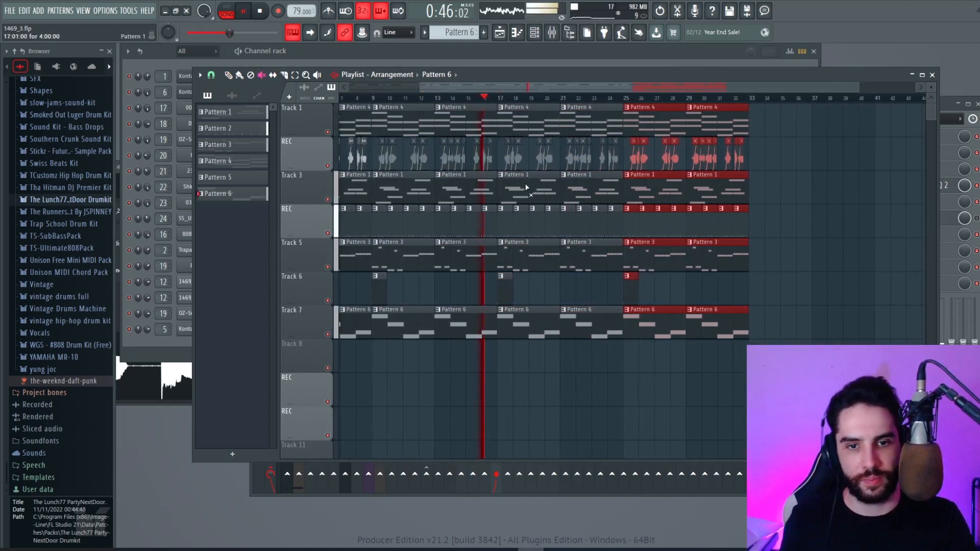
{"action": "left_click", "coordinate": [559, 197]}
{"action": "left_click", "coordinate": [561, 198]}
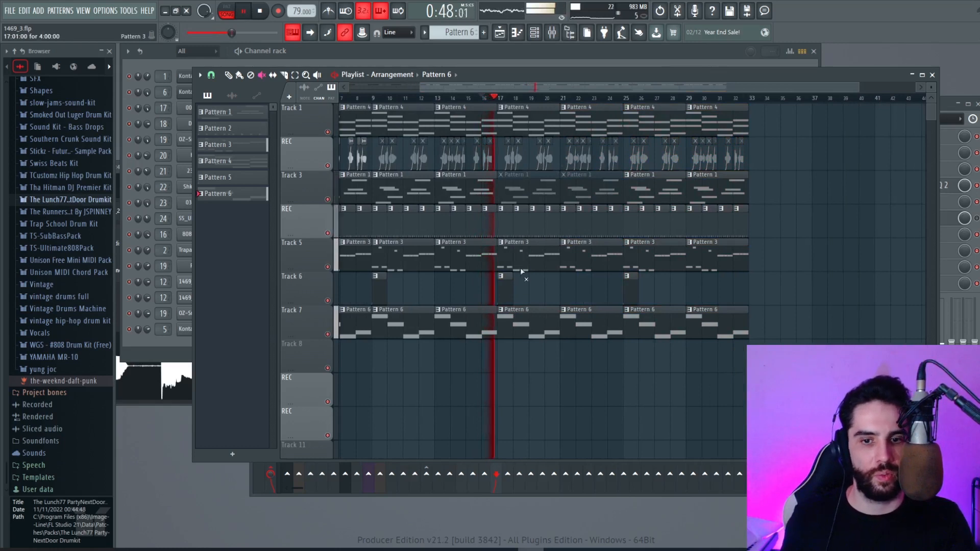
{"action": "left_click_drag", "start_coordinate": [533, 327], "coordinate": [567, 321]}
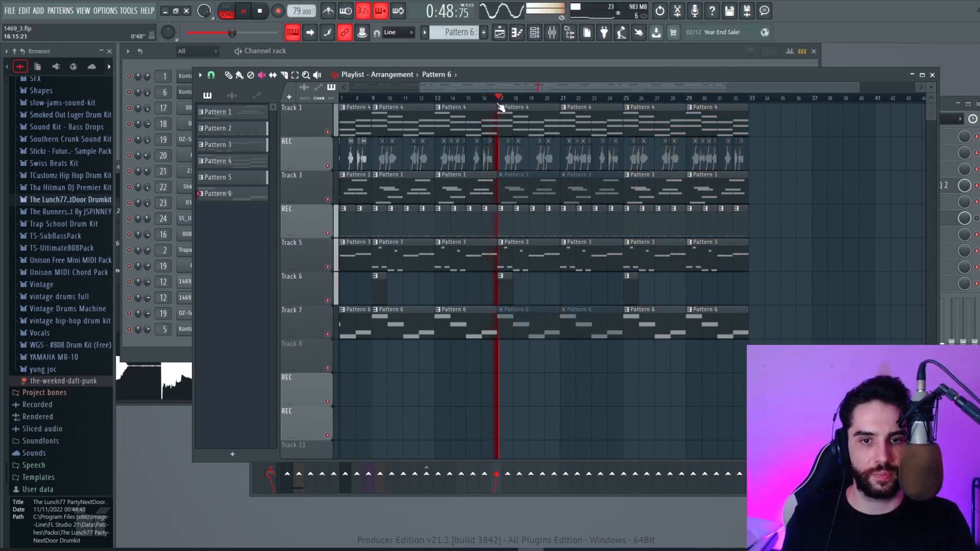
Mute the Track 1 Pattern 4 clips at bars 25 and 29 and move the playhead to bar 25.
{"action": "left_click_drag", "start_coordinate": [519, 87], "coordinate": [553, 84]}
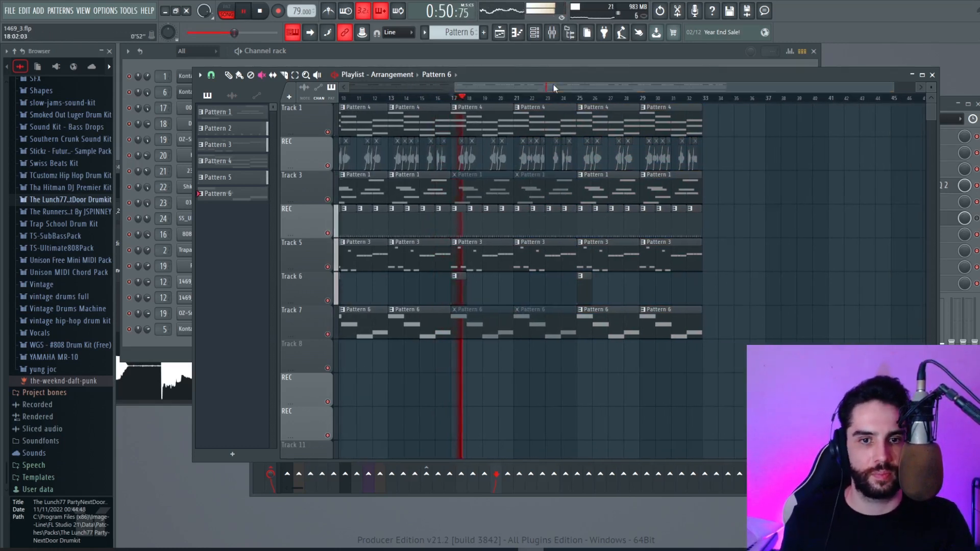
{"action": "left_click_drag", "start_coordinate": [615, 121], "coordinate": [664, 120]}
{"action": "key", "text": "space"}
{"action": "left_click", "coordinate": [579, 97]}
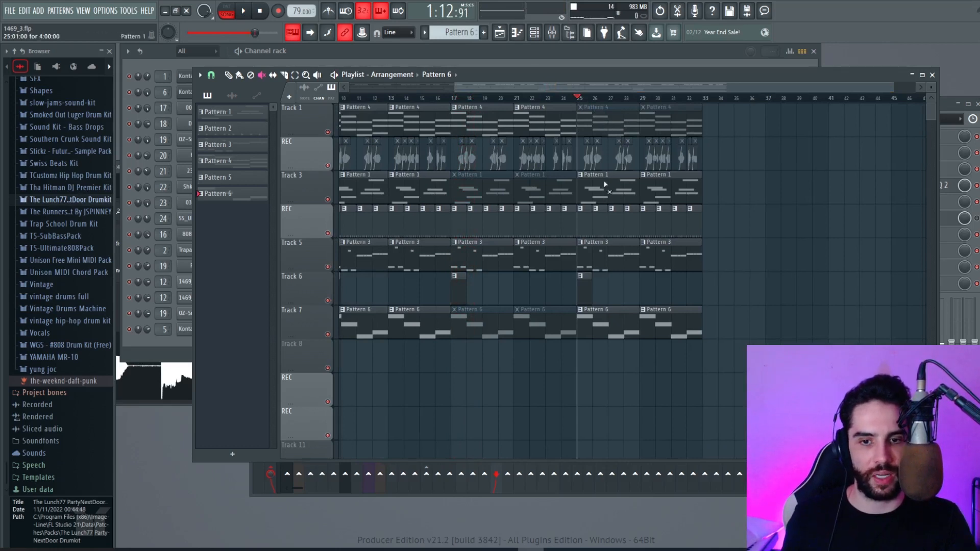
Try muting the Track 3 Pattern 1 clips at bars 25 and 29, listen from bar 25, and unmute them again.
{"action": "left_click_drag", "start_coordinate": [609, 203], "coordinate": [678, 200]}
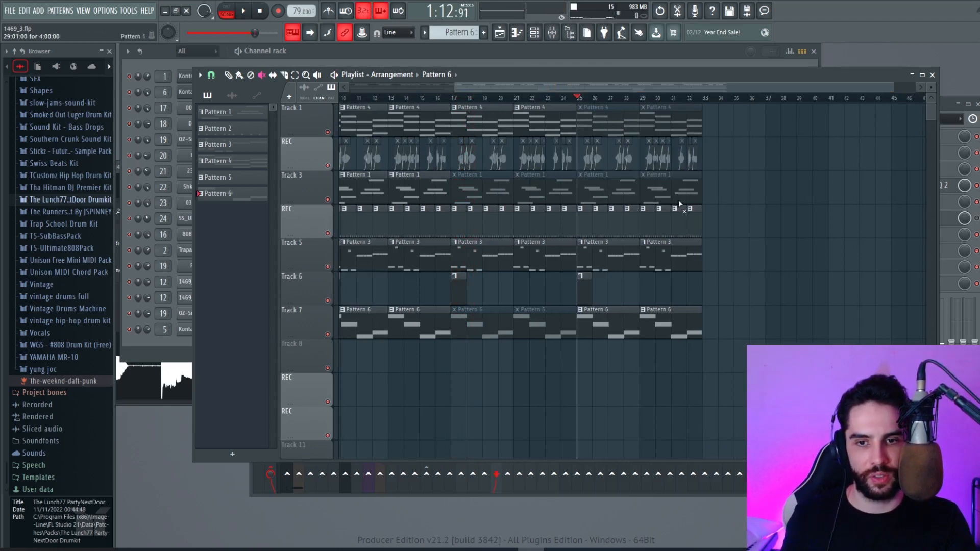
{"action": "key", "text": "space"}
{"action": "left_click_drag", "start_coordinate": [611, 196], "coordinate": [654, 183]}
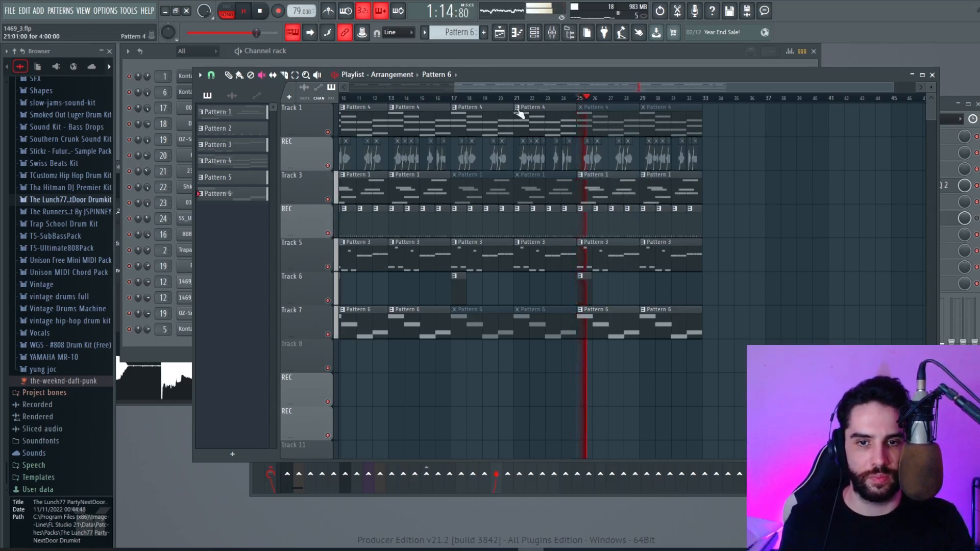
Listen to the section from bar 25 and check the end of the arrangement around bar 32.
{"action": "left_click_drag", "start_coordinate": [455, 88], "coordinate": [350, 88]}
{"action": "key", "text": "p"}
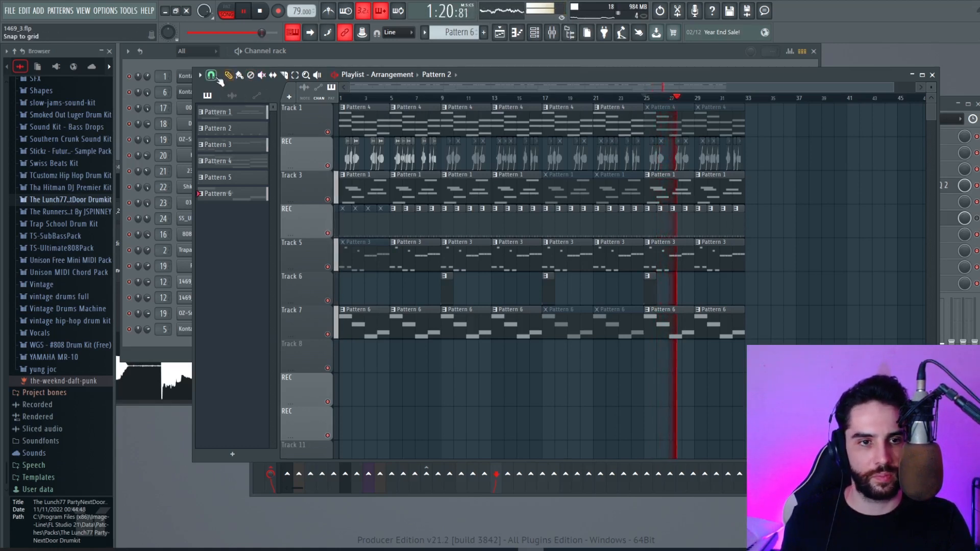
{"action": "key", "text": "space"}
{"action": "left_click", "coordinate": [734, 96]}
{"action": "key", "text": "space"}
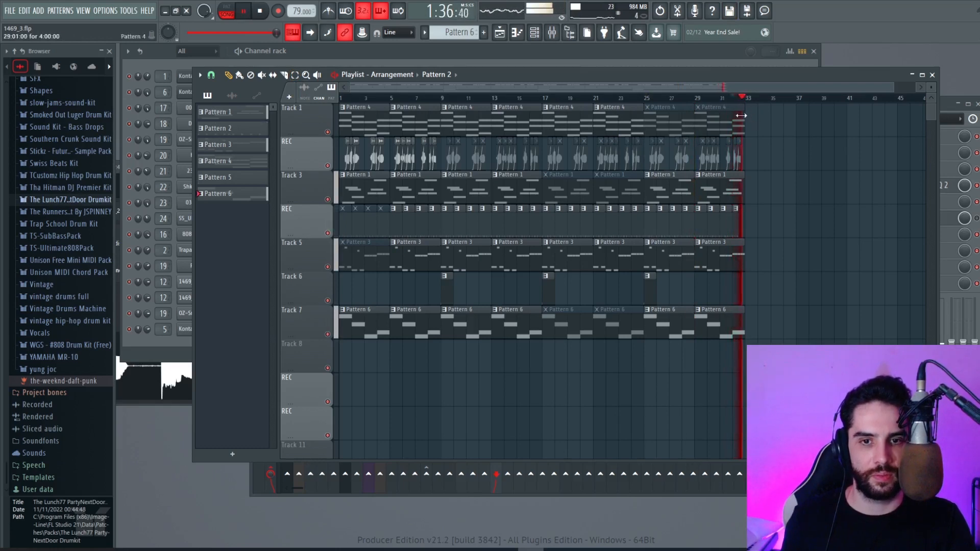
{"action": "key", "text": "space"}
Duplicate bars 9–32 of all playlist tracks to bar 33 with Bar snap.
{"action": "left_click_drag", "start_coordinate": [794, 360], "coordinate": [445, 118]}
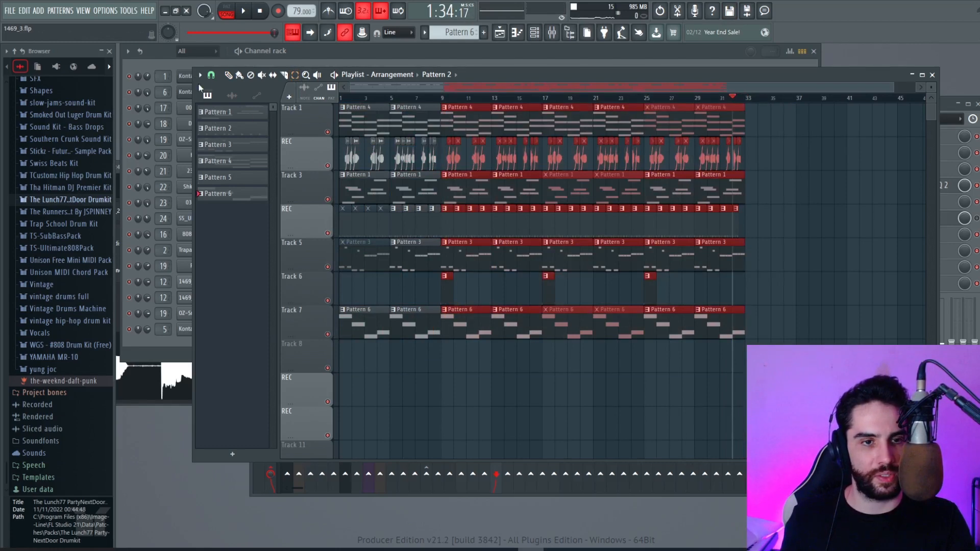
{"action": "left_click", "coordinate": [211, 75]}
{"action": "left_click", "coordinate": [214, 234]}
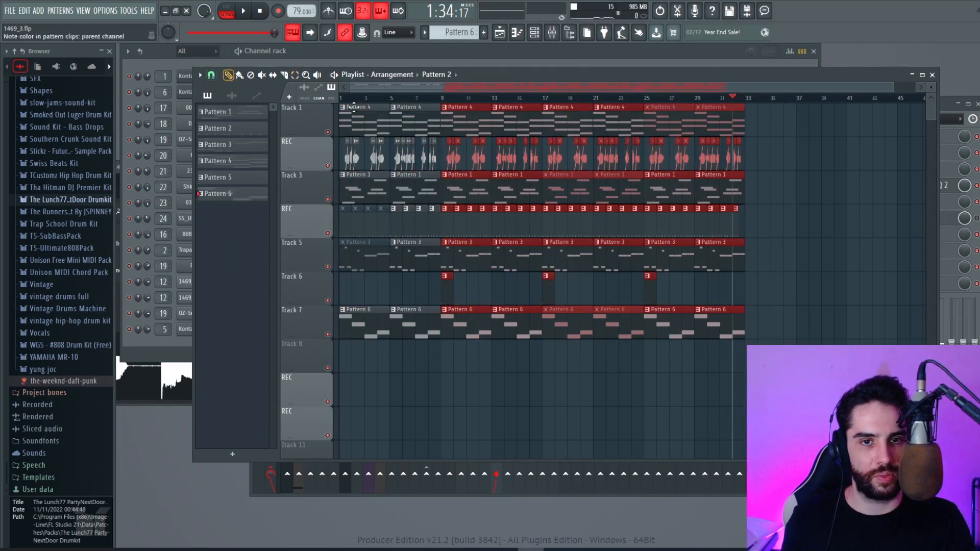
{"action": "key", "text": "ctrl+b"}
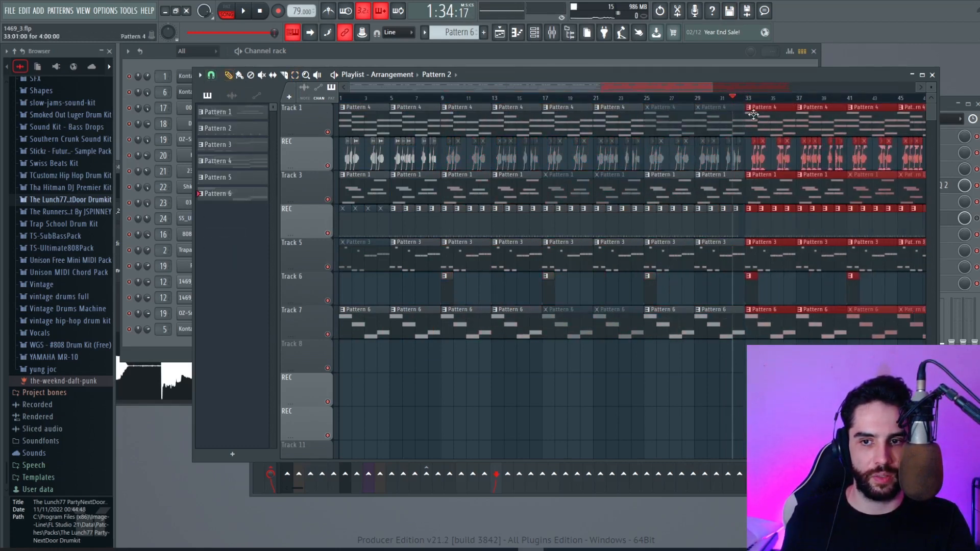
Play the copied section from bar 33 to check the transition.
{"action": "left_click_drag", "start_coordinate": [684, 89], "coordinate": [787, 89]}
{"action": "left_click", "coordinate": [582, 98]}
{"action": "key", "text": "space"}
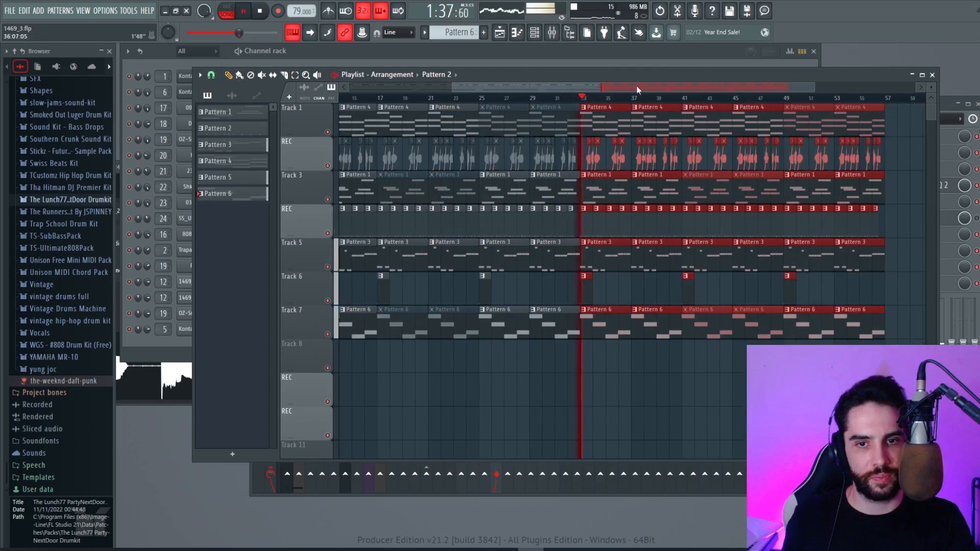
{"action": "left_click_drag", "start_coordinate": [637, 87], "coordinate": [716, 87]}
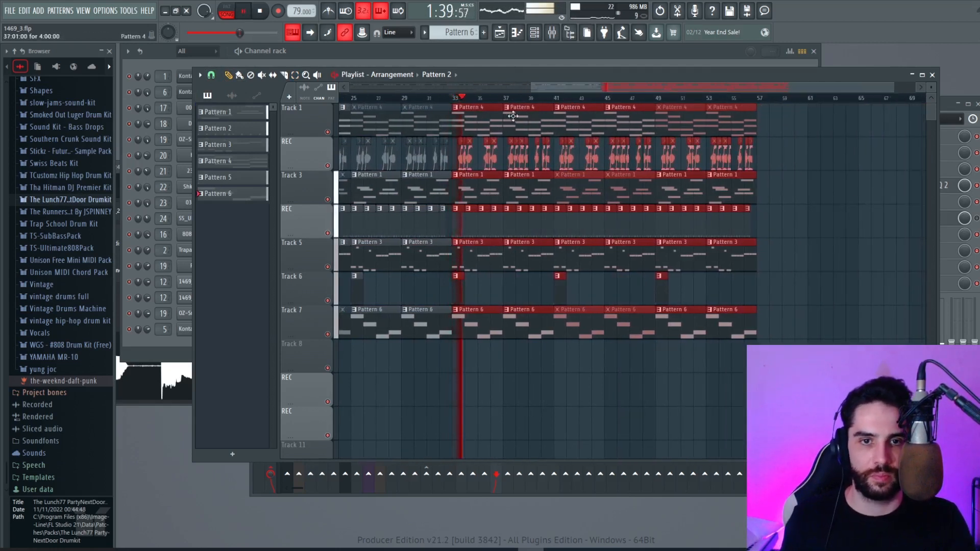
{"action": "key", "text": "space"}
Duplicate bars 33–40 of all tracks to bar 57, delete the Pattern 2 clip at bar 57, and shorten the bar 56 one to half a bar.
{"action": "left_click_drag", "start_coordinate": [545, 346], "coordinate": [787, 127]}
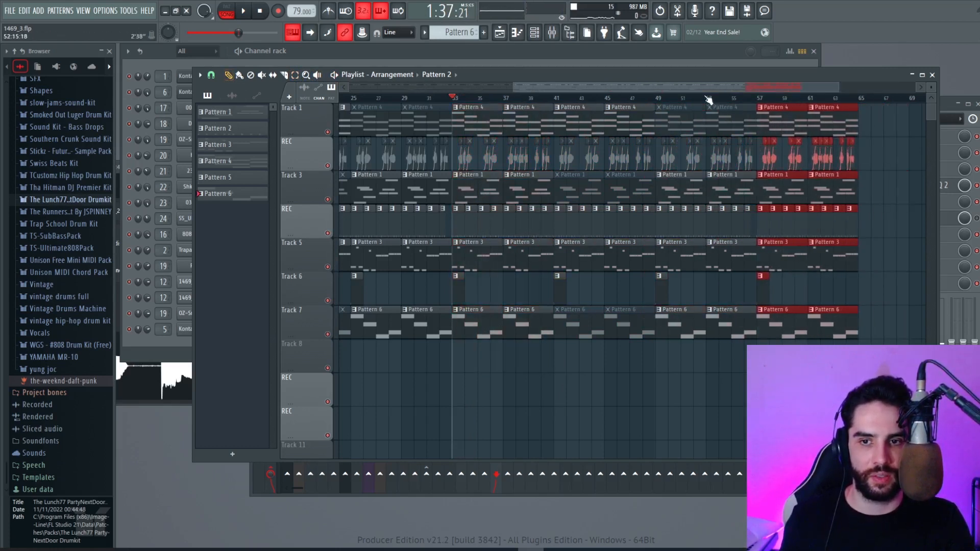
{"action": "left_click_drag", "start_coordinate": [706, 89], "coordinate": [795, 88]}
{"action": "left_click", "coordinate": [775, 195]}
{"action": "right_click", "coordinate": [774, 197]}
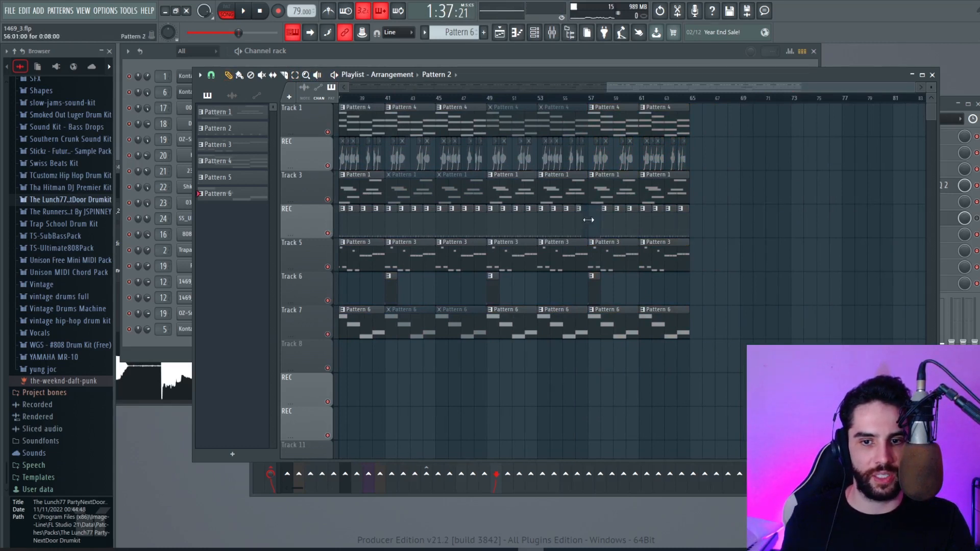
Duplicate the clips in bars 57–64 of all playlist tracks to bar 65.
{"action": "left_click_drag", "start_coordinate": [720, 372], "coordinate": [601, 116]}
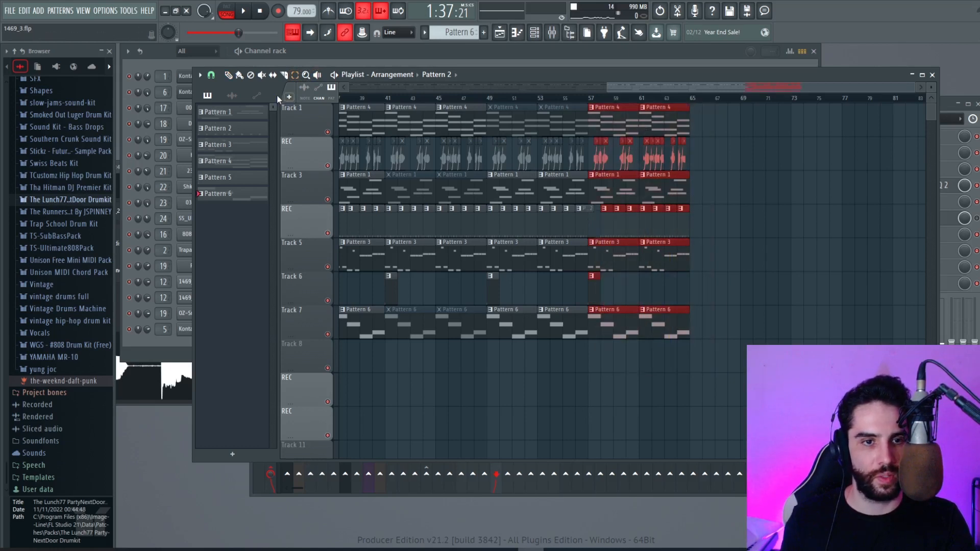
{"action": "mouse_move", "coordinate": [624, 116]}
{"action": "left_mouse_down"}
{"action": "mouse_move", "coordinate": [709, 116]}
{"action": "mouse_move", "coordinate": [724, 88]}
{"action": "left_mouse_up"}
{"action": "left_click", "coordinate": [793, 253]}
{"action": "right_click", "coordinate": [798, 270]}
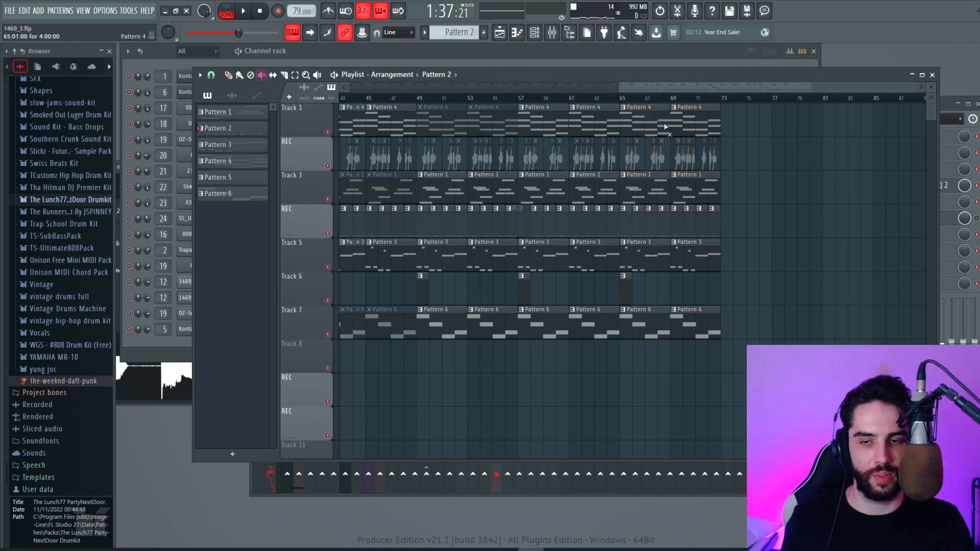
Play the arrangement from bar 65 to check the duplicated closing section.
{"action": "left_click", "coordinate": [626, 98]}
{"action": "key", "text": "space"}
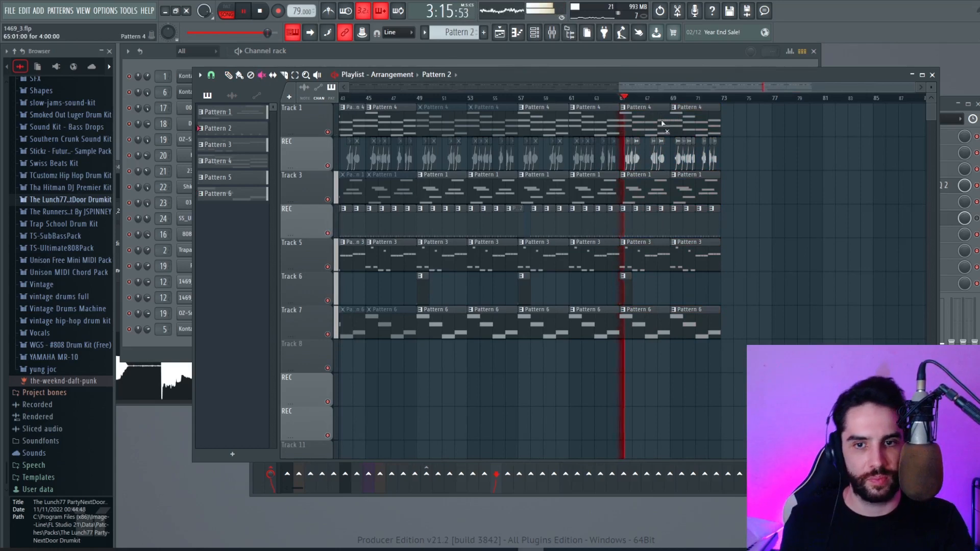
{"action": "left_click_drag", "start_coordinate": [619, 90], "coordinate": [564, 85]}
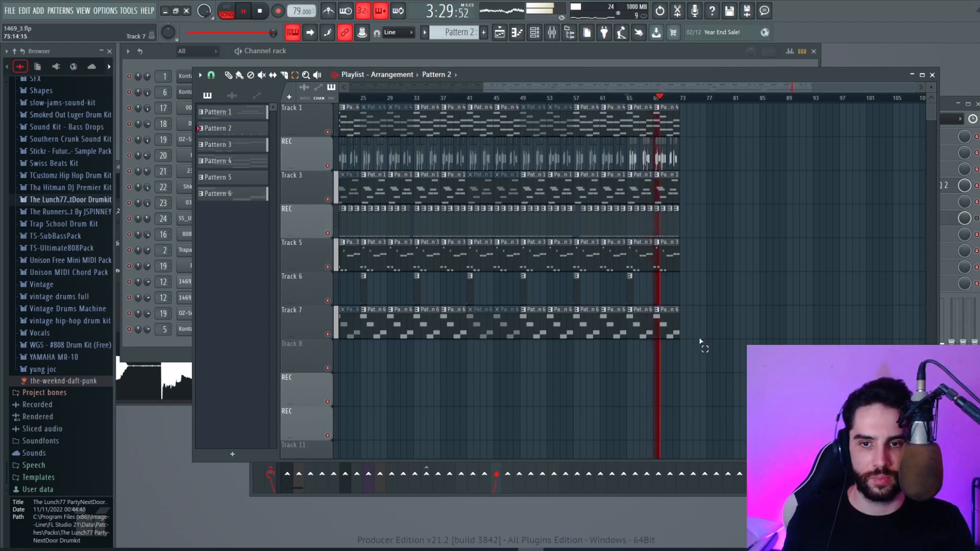
Try duplicating the clips in bars 65–72 of all playlist tracks to bar 73, and delete the copy.
{"action": "left_click_drag", "start_coordinate": [702, 349], "coordinate": [611, 135]}
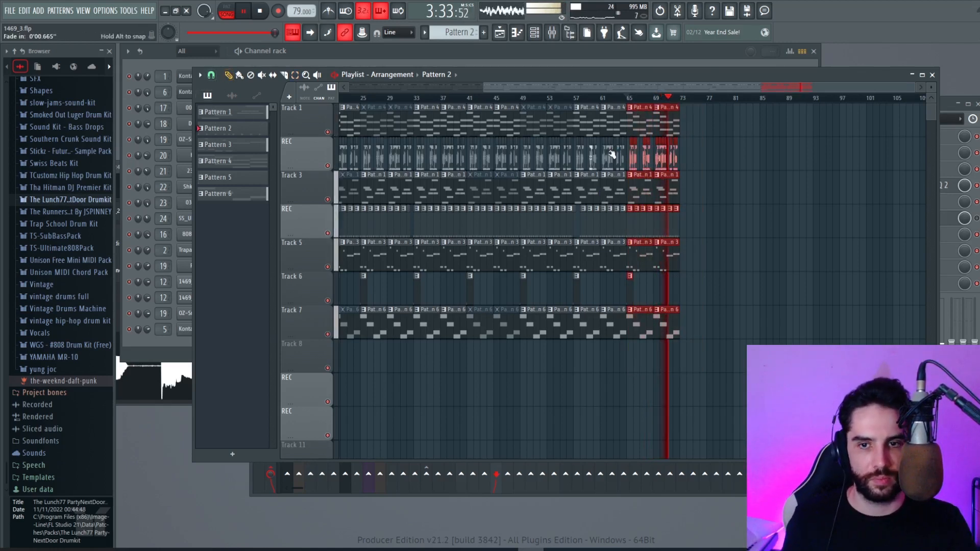
{"action": "left_click_drag", "start_coordinate": [640, 123], "coordinate": [692, 123]}
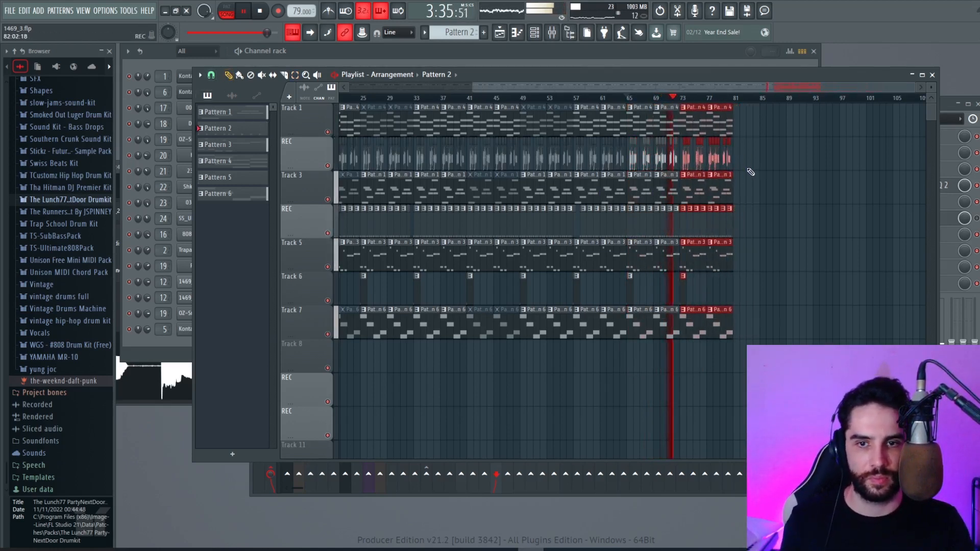
{"action": "key", "text": "Delete"}
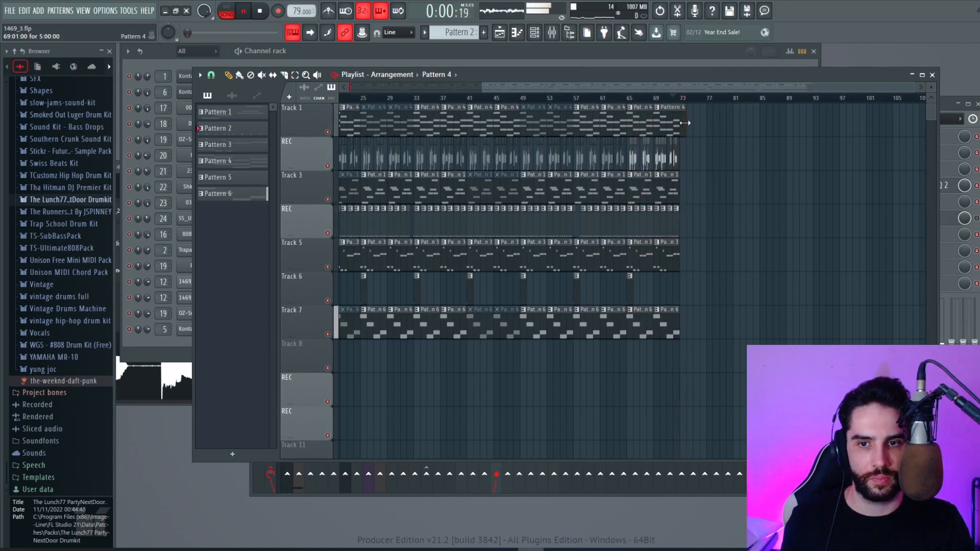
Lengthen the final Pattern 4 clip on Track 1 at bar 69 to five bars, stop playback and save the project.
{"action": "key", "text": "space"}
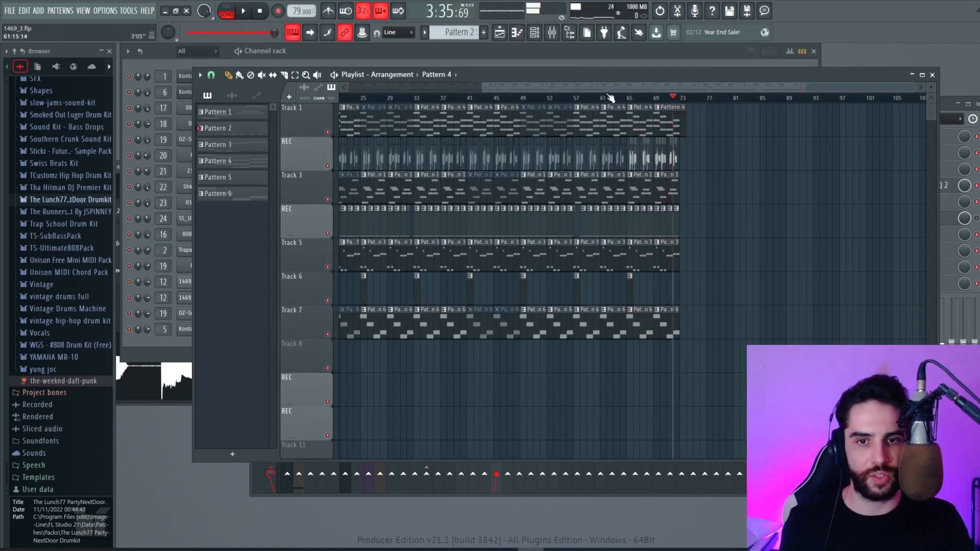
{"action": "left_click_drag", "start_coordinate": [610, 97], "coordinate": [342, 97]}
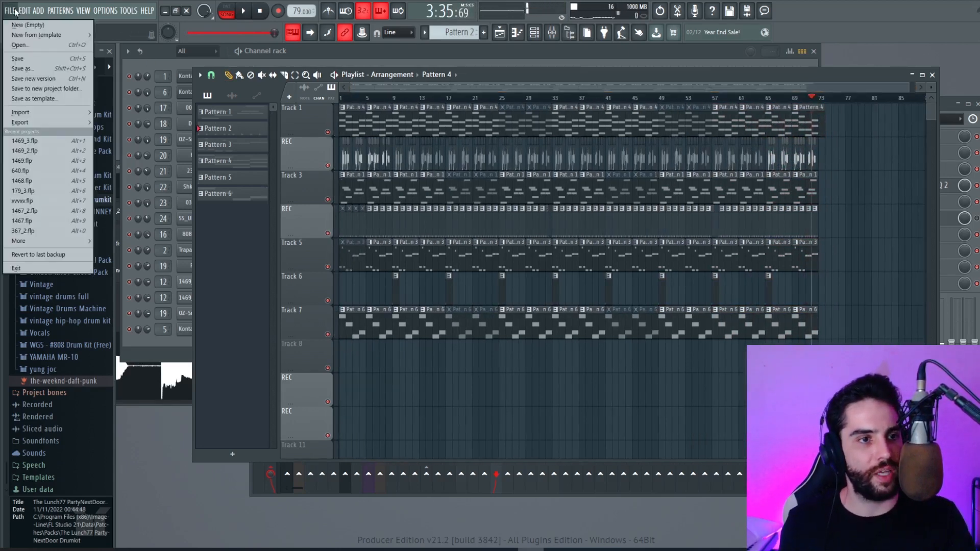
{"action": "left_click", "coordinate": [24, 60]}
Play the full arrangement from the beginning to the end and switch to OBS.
{"action": "scroll", "coordinate": [931, 87], "scroll_direction": "down", "scroll_amount": 1}
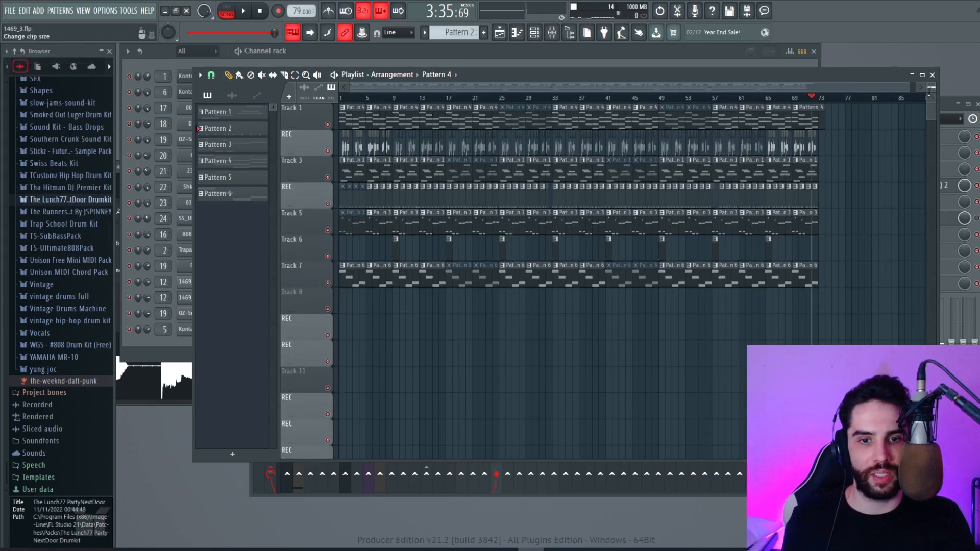
{"action": "scroll", "coordinate": [931, 87], "scroll_direction": "down", "scroll_amount": 1}
{"action": "left_click", "coordinate": [261, 11]}
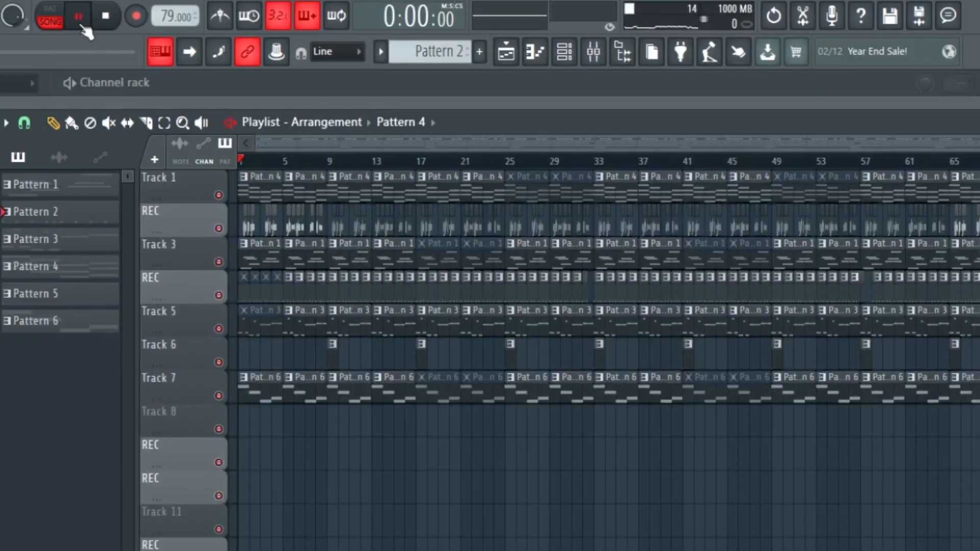
{"action": "left_click", "coordinate": [247, 11]}
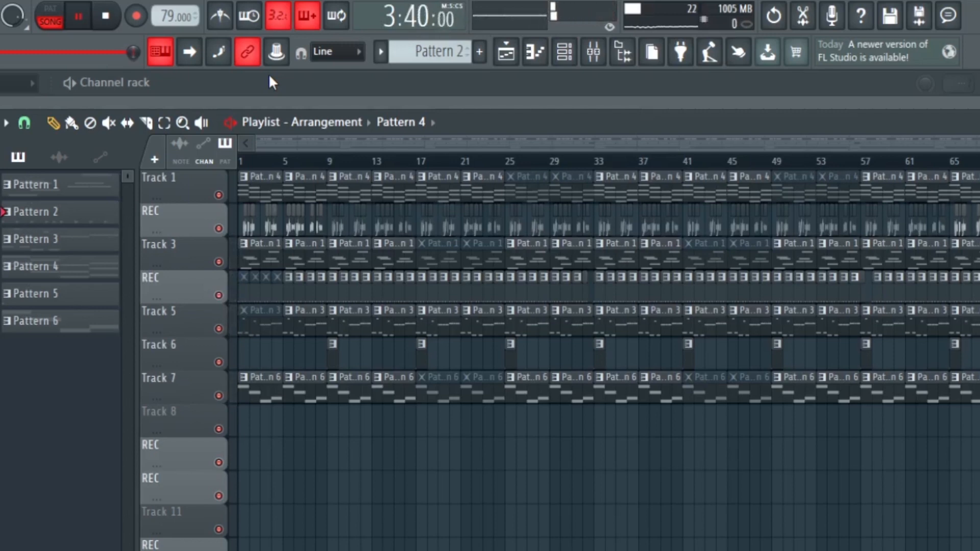
{"action": "key", "text": "alt+Tab"}
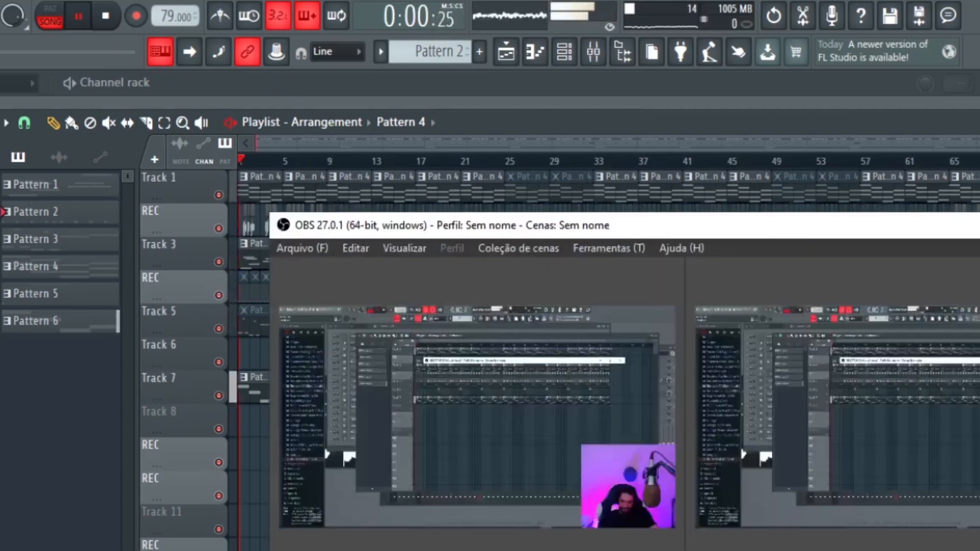